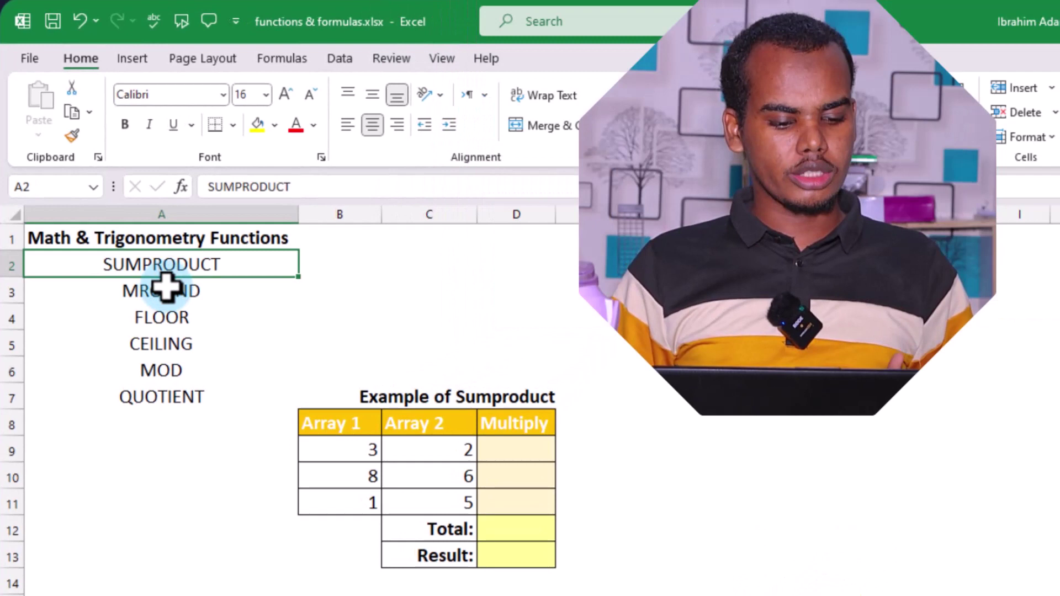
# Point out MROUND, FLOOR, CEILING, MOD and QUOTIENT in the function list.
pyautogui.click(166, 289)
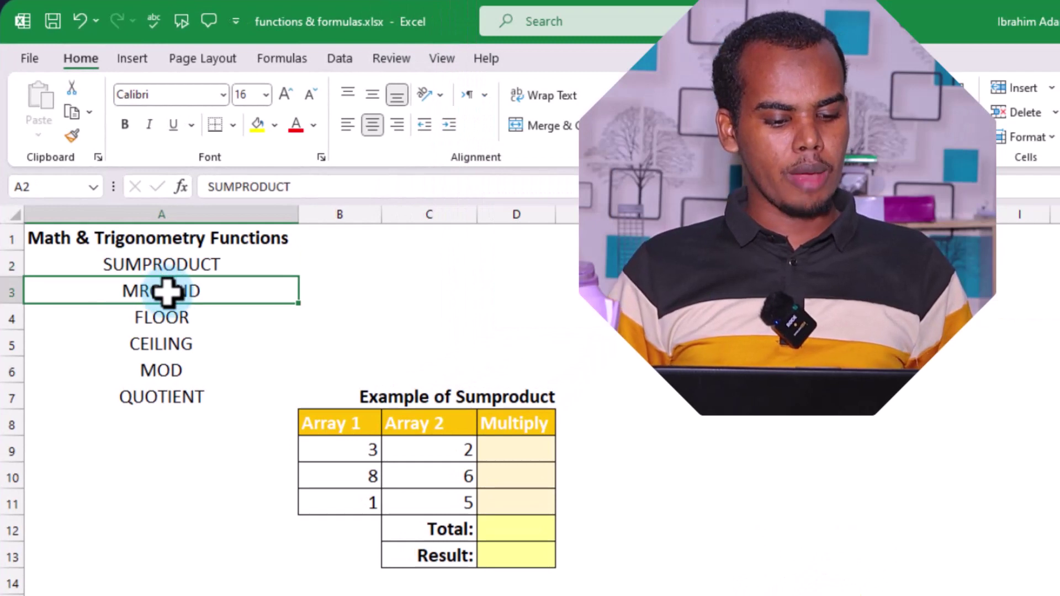
pyautogui.moveTo(170, 317); pyautogui.dragTo(181, 338)
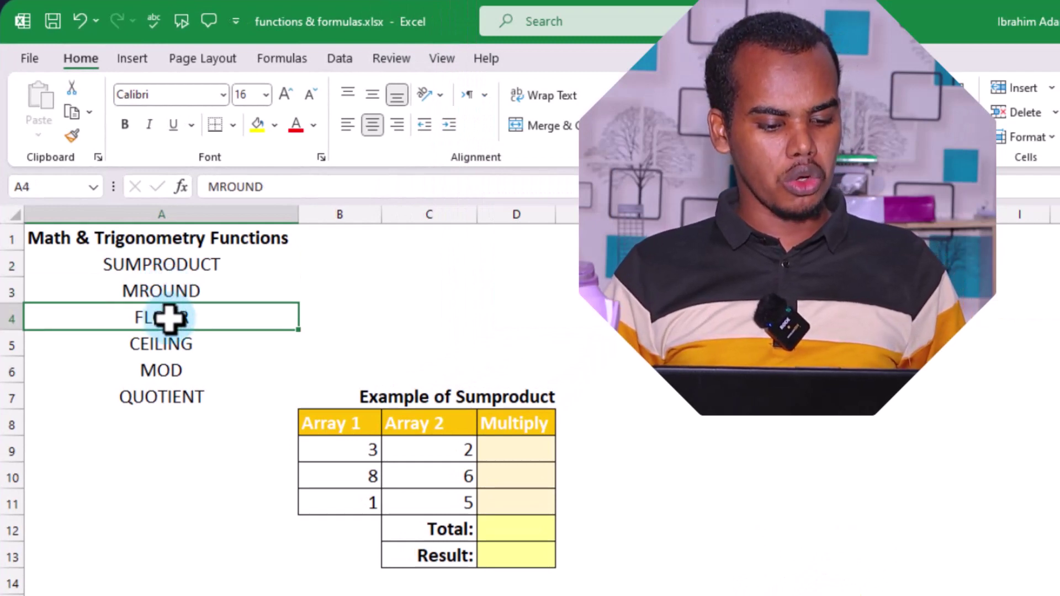
pyautogui.click(184, 347)
pyautogui.click(186, 373)
pyautogui.moveTo(188, 380); pyautogui.dragTo(187, 400)
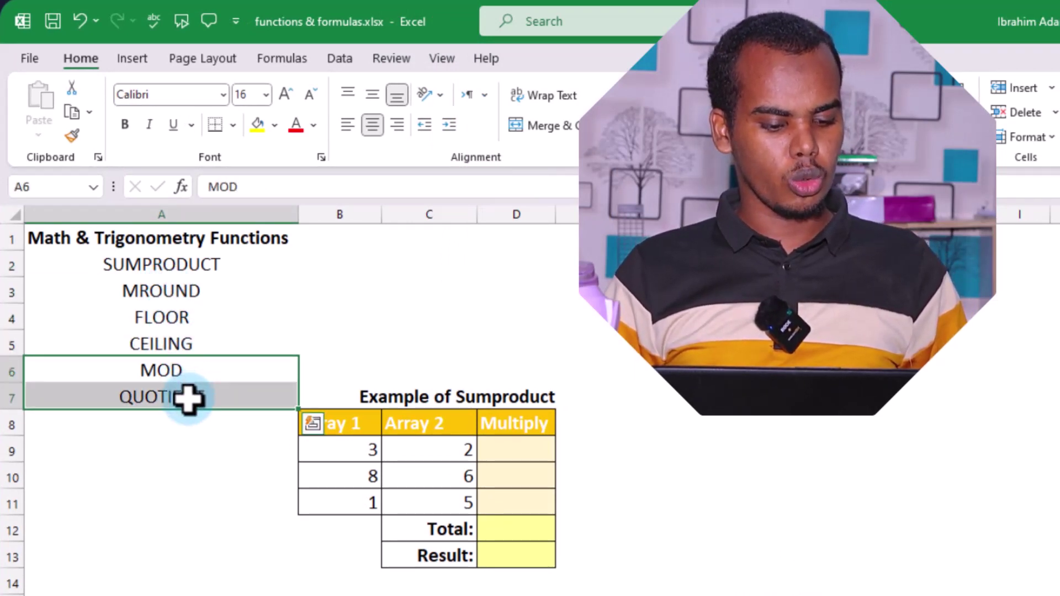
pyautogui.click(187, 400)
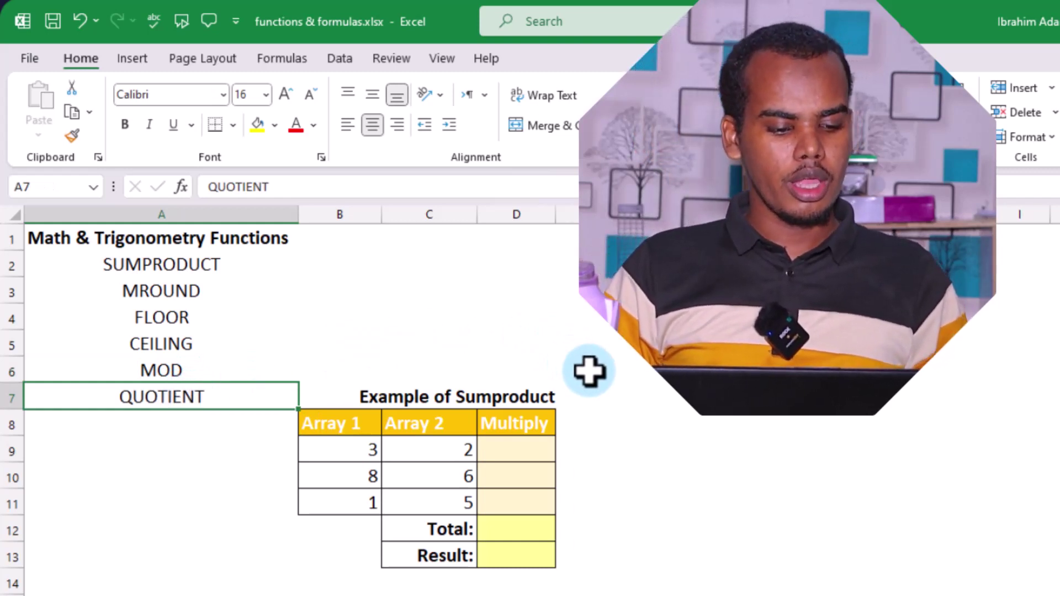
# Enter =B9*C9 in D9 and fill it down through D11, giving 6, 48 and 5.
pyautogui.scroll(-1, 589, 371)
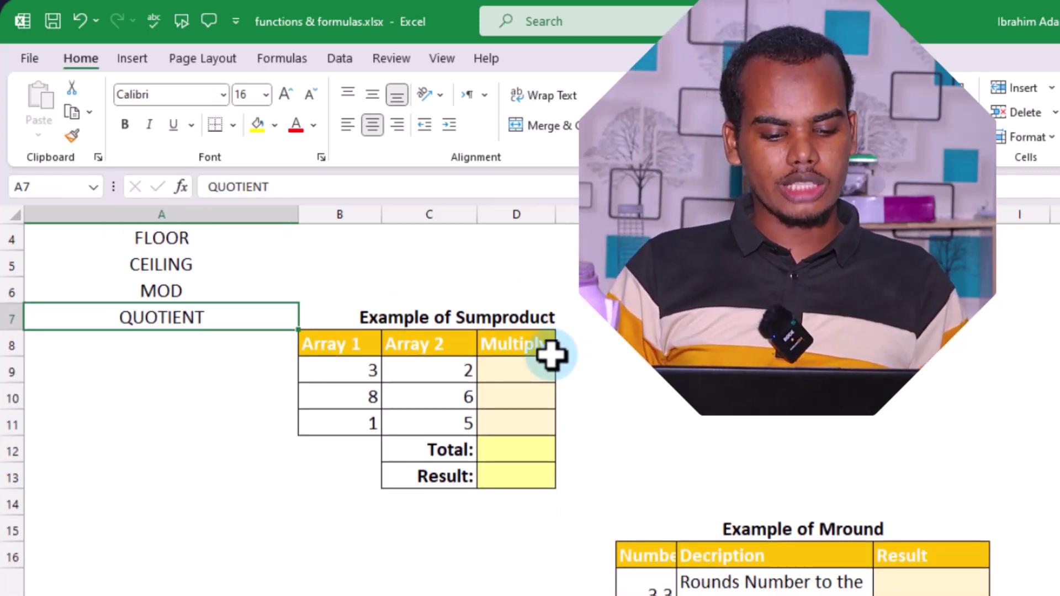
pyautogui.click(543, 369)
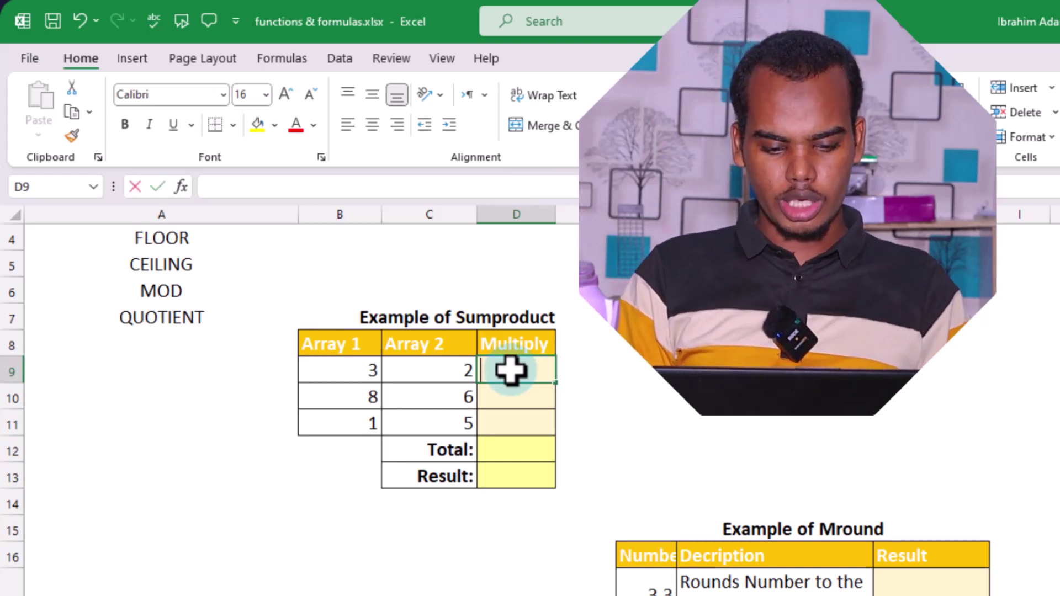
pyautogui.write('=')
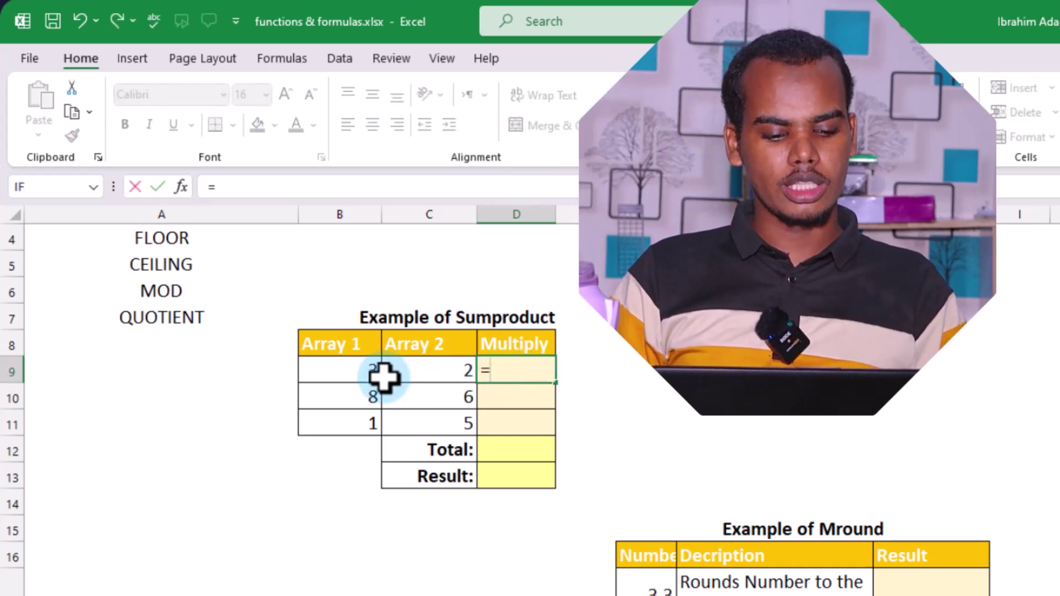
pyautogui.click(371, 373)
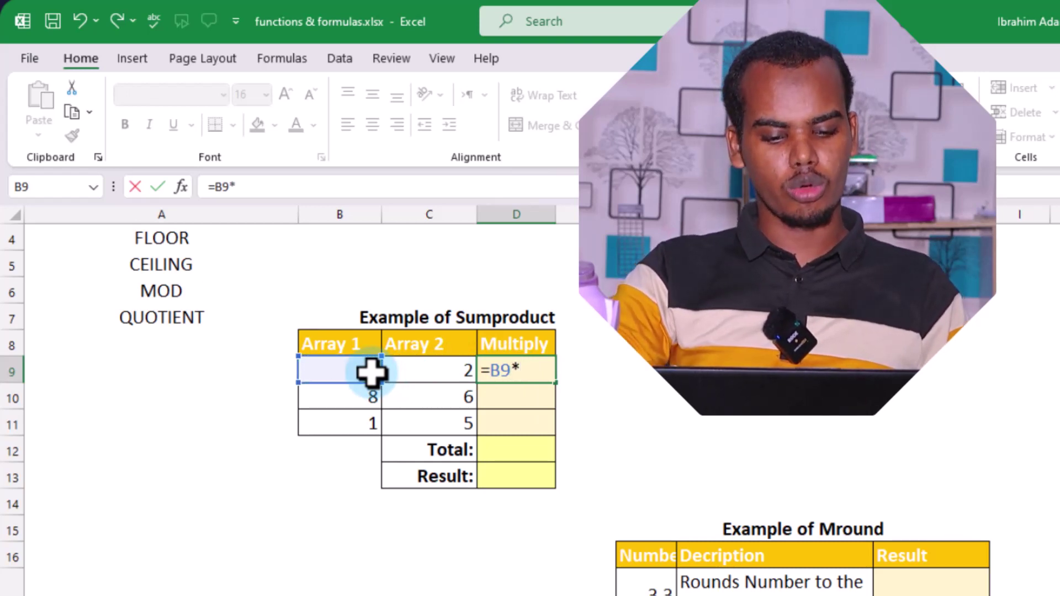
pyautogui.click(431, 369)
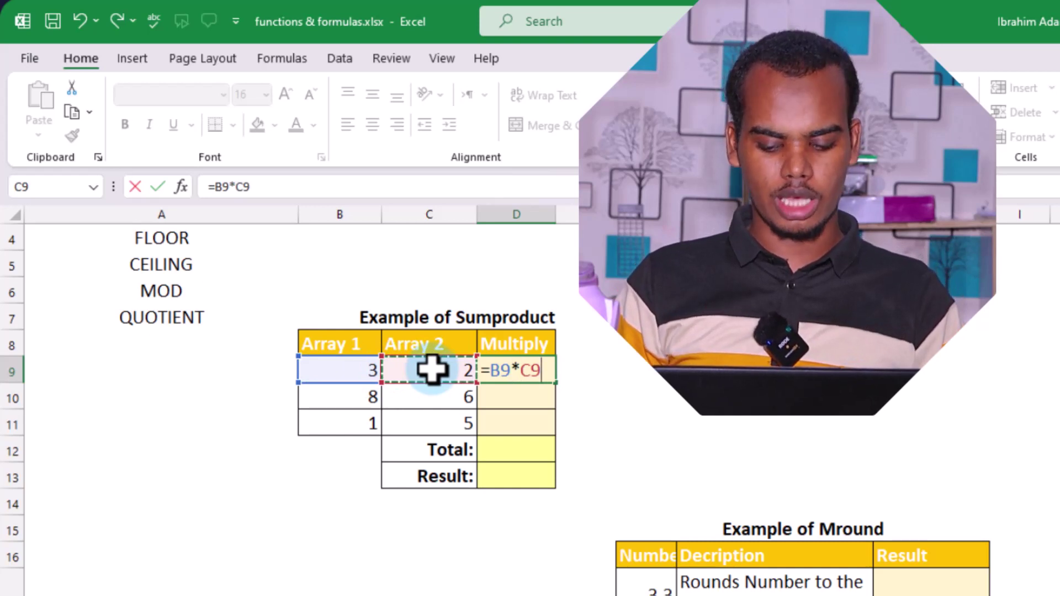
pyautogui.press('Return')
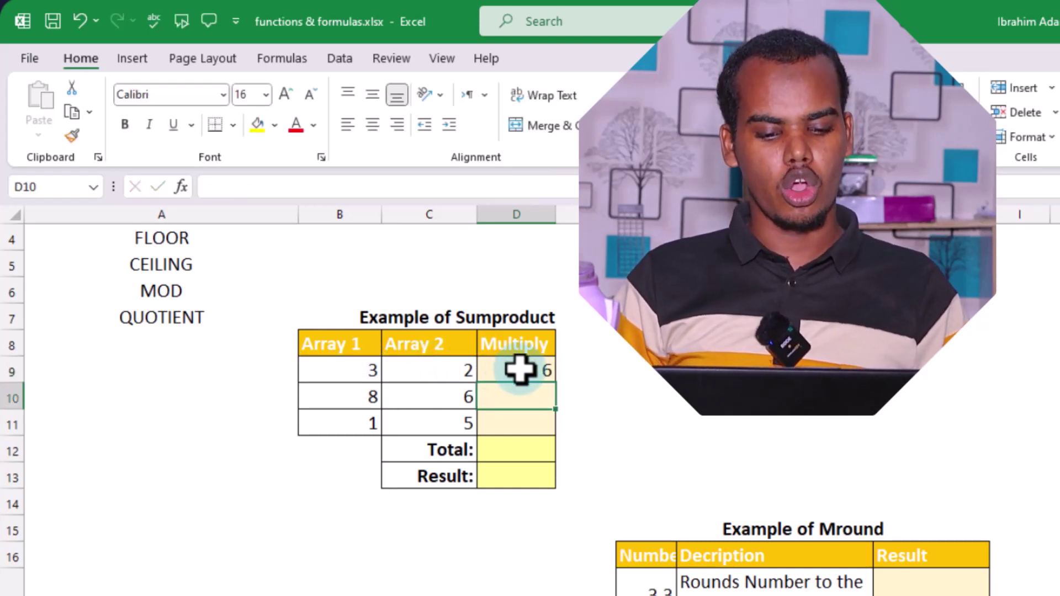
pyautogui.click(516, 367)
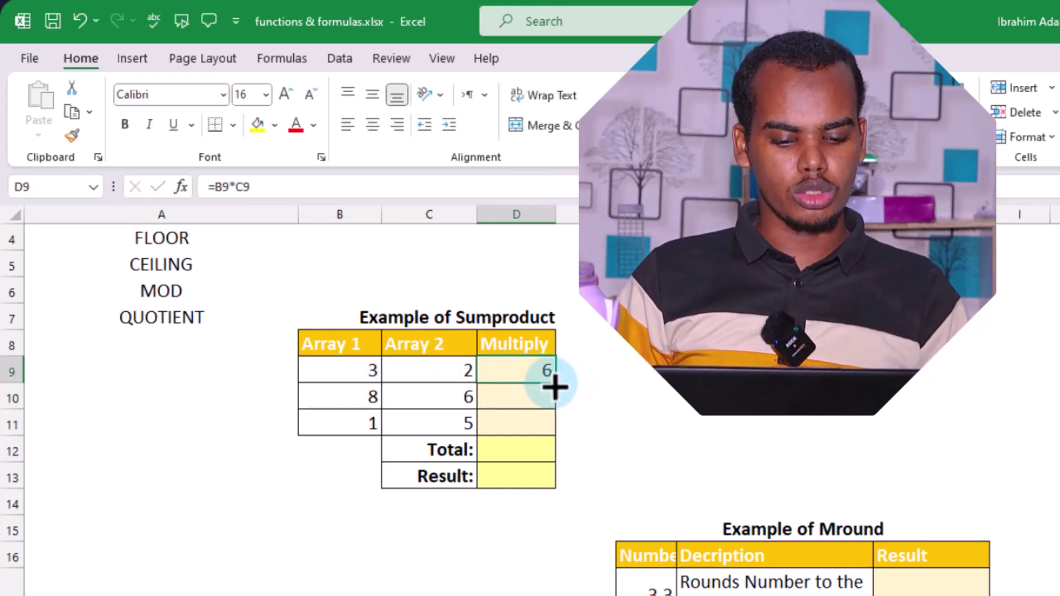
pyautogui.moveTo(555, 386); pyautogui.dragTo(551, 430)
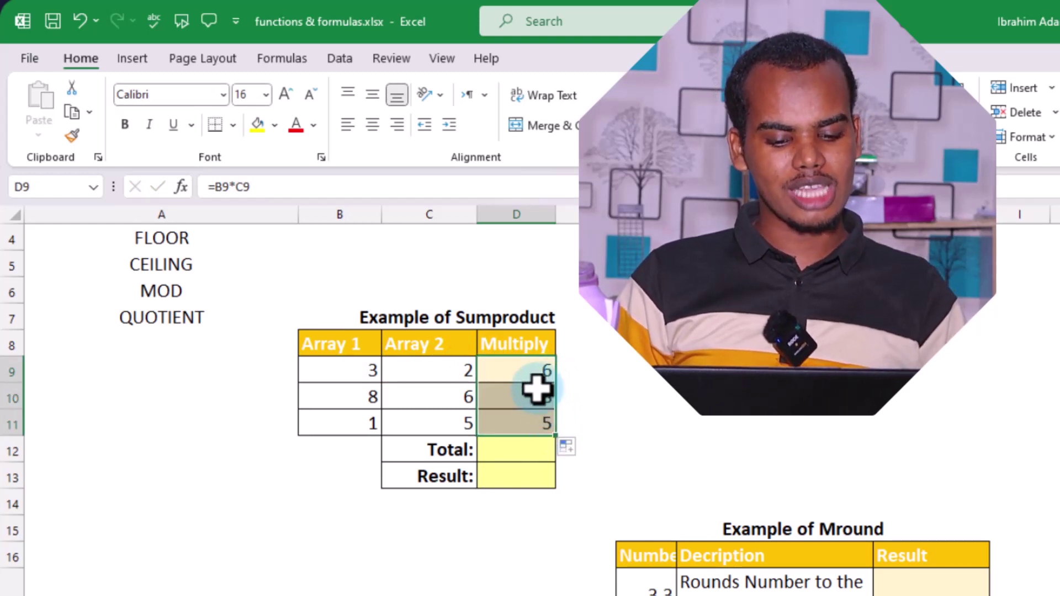
# AutoSum the Multiply column into the Total cell D12, showing 59.
pyautogui.click(511, 450)
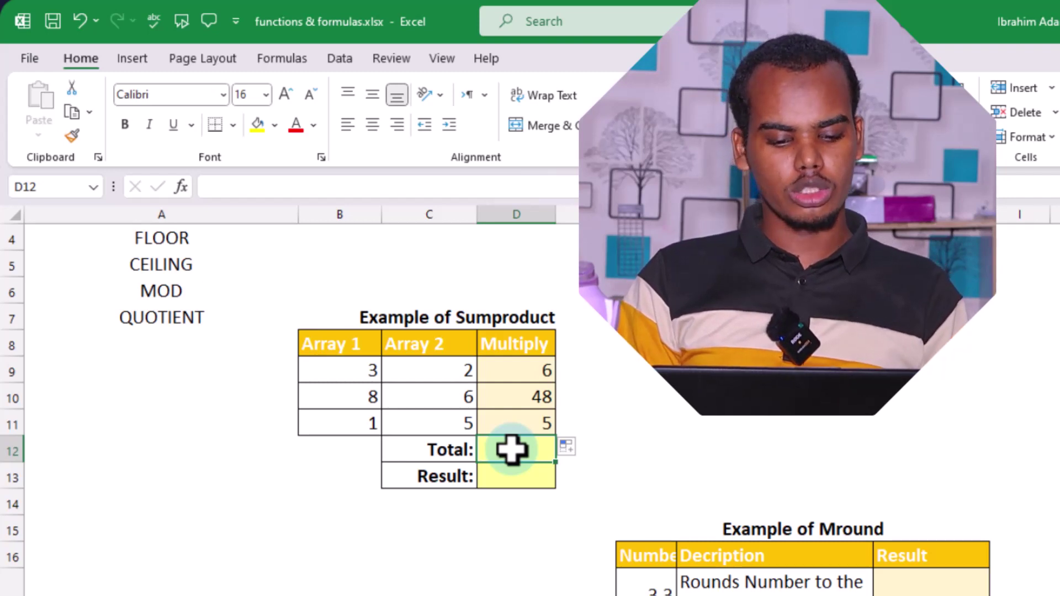
pyautogui.hotkey('alt', '=')
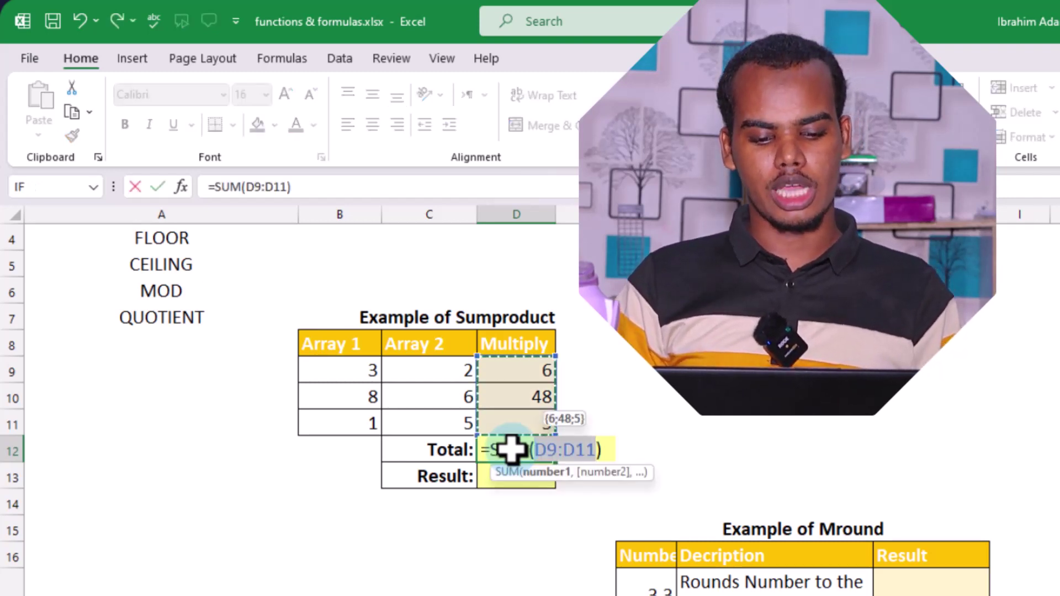
pyautogui.press('Return')
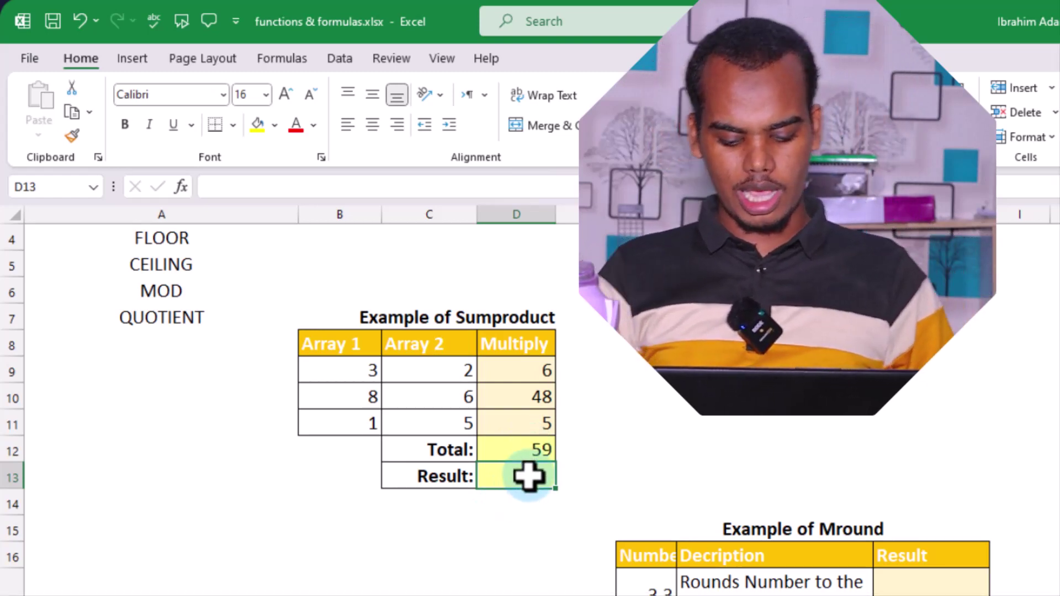
# Enter =SUMPRODUCT(B9:B11,C9:C11) in the Result cell D13, returning 59.
pyautogui.write('=s')
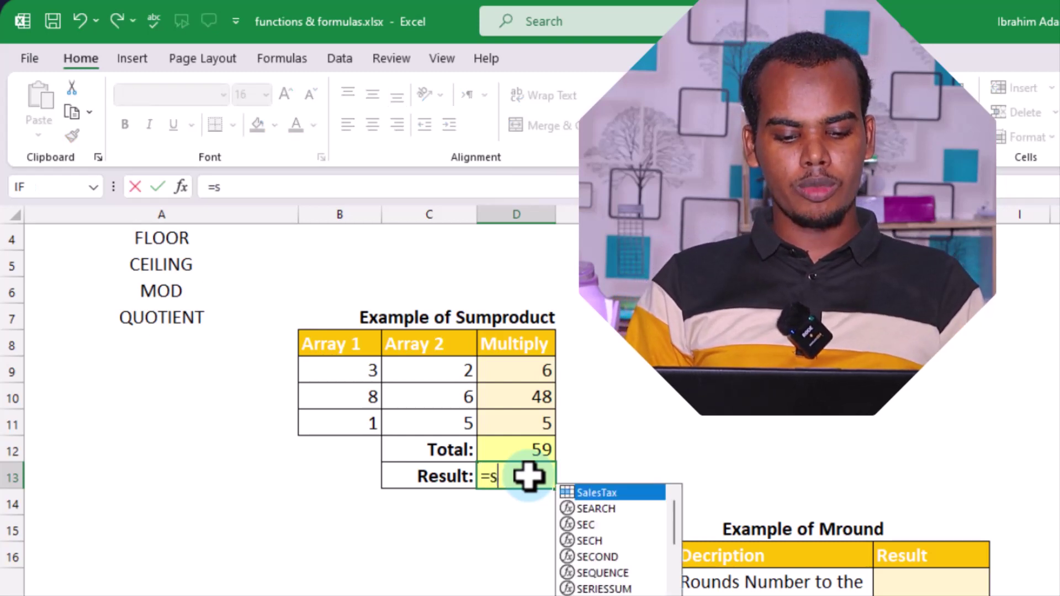
pyautogui.write('umpr')
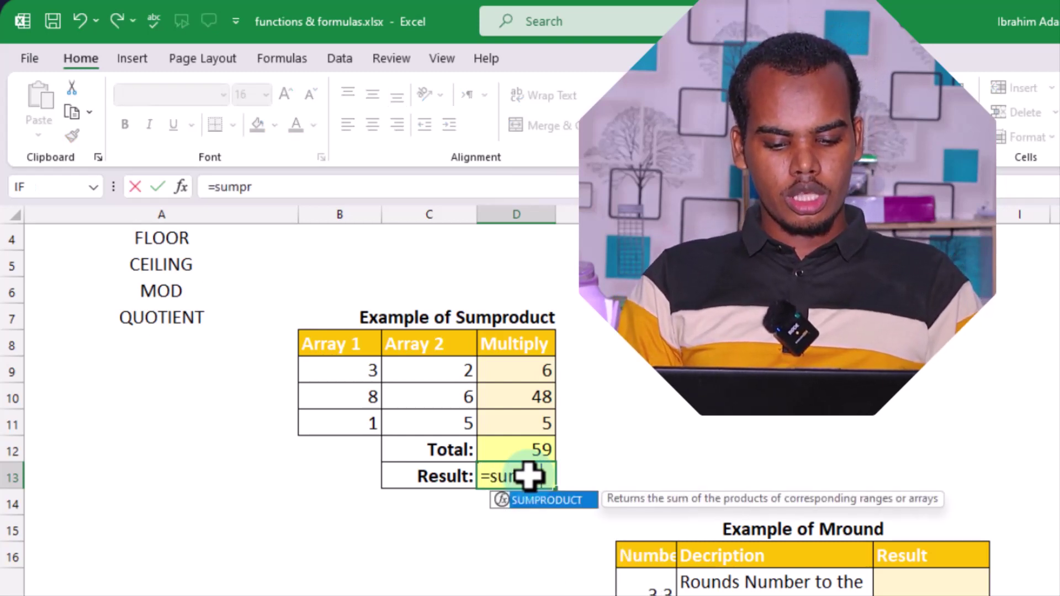
pyautogui.press('Tab')
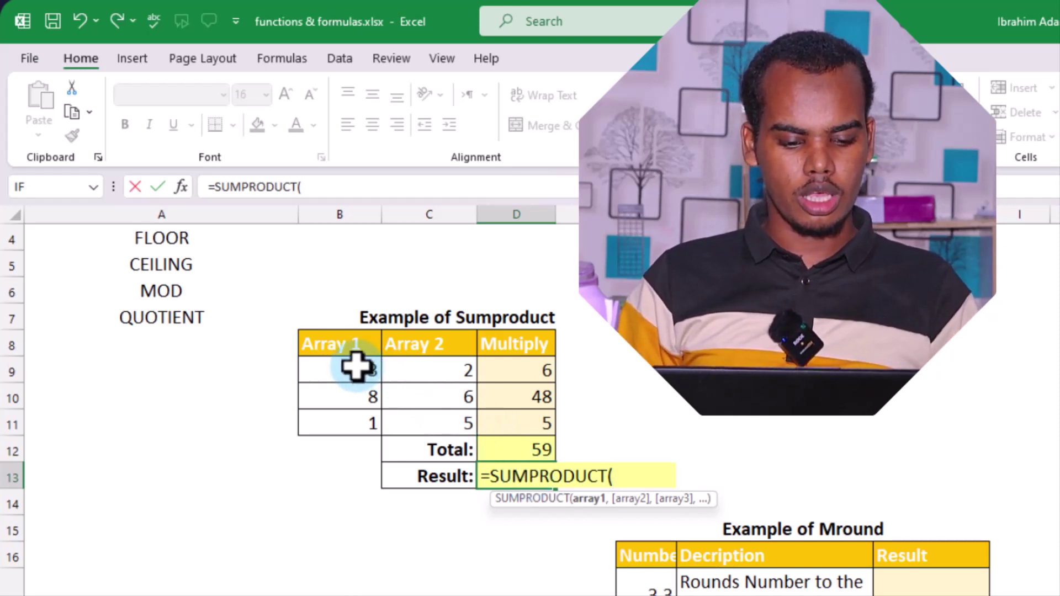
pyautogui.moveTo(355, 362); pyautogui.dragTo(354, 419)
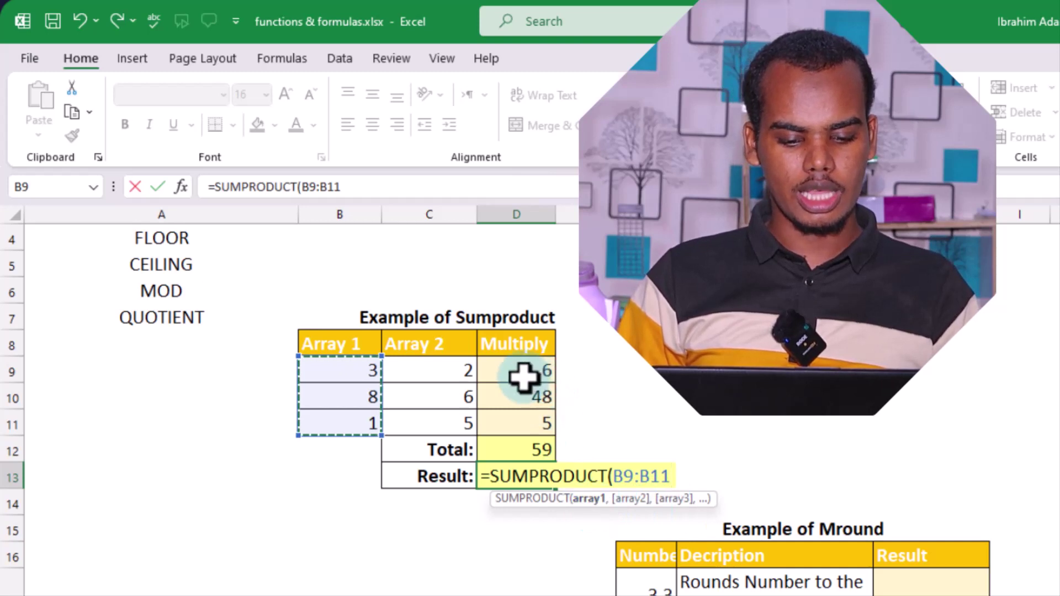
pyautogui.write(',')
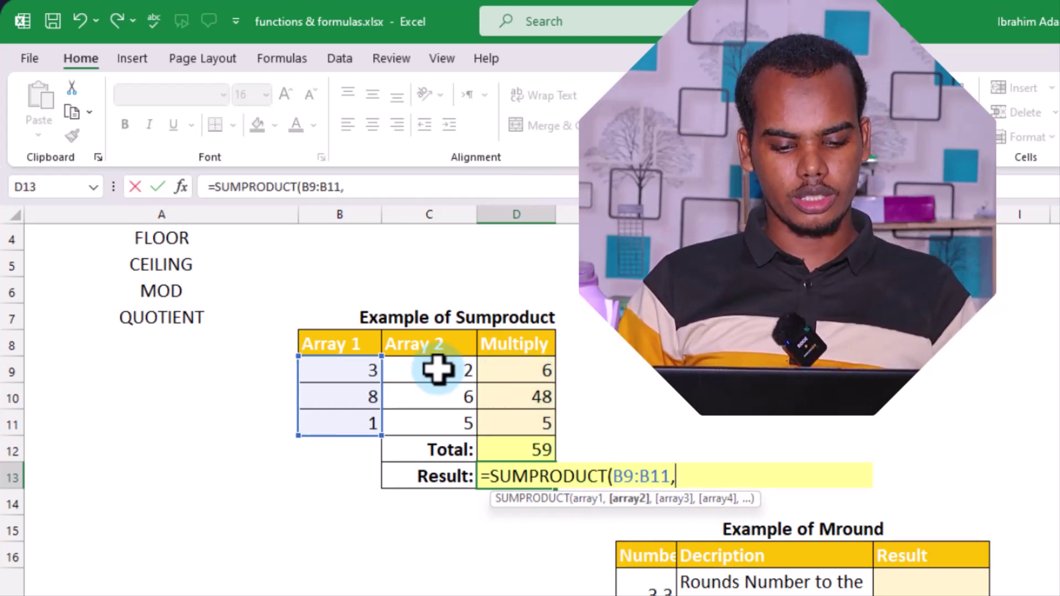
pyautogui.moveTo(438, 369); pyautogui.dragTo(446, 420)
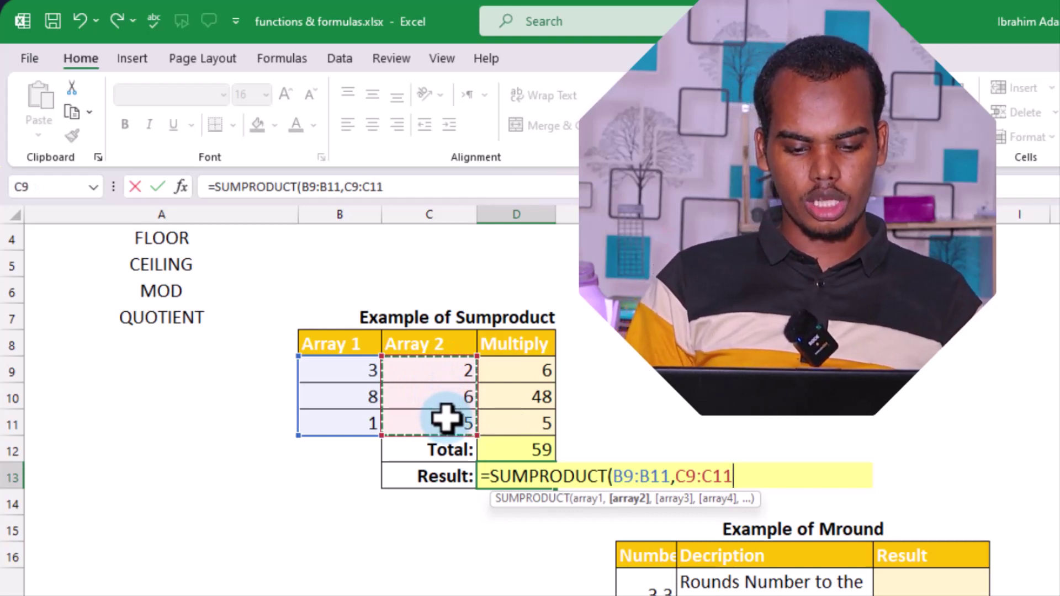
pyautogui.press('Return')
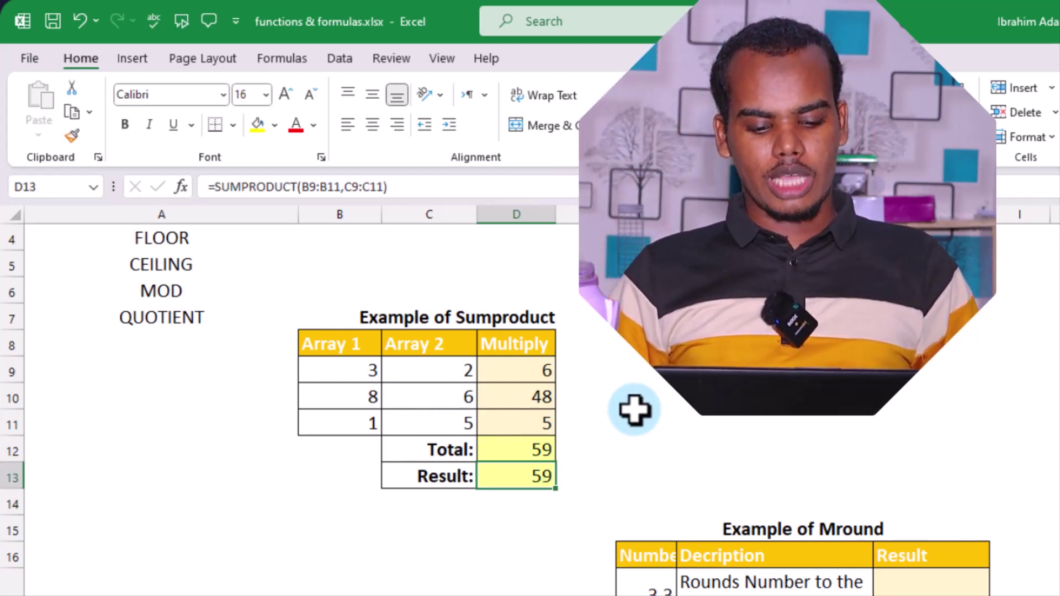
pyautogui.scroll(-1, 635, 410)
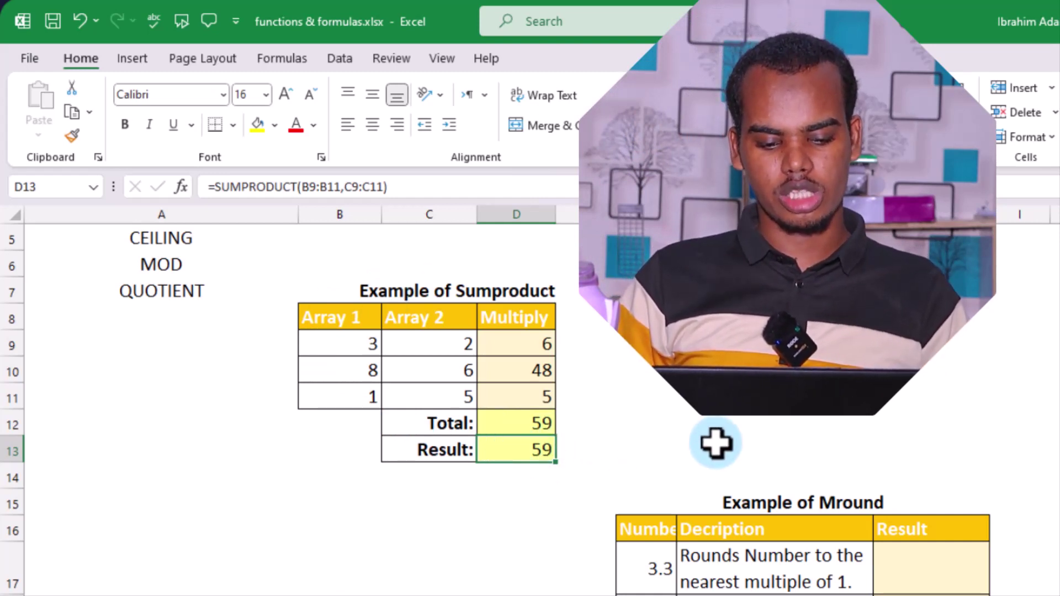
pyautogui.scroll(-1, 716, 443)
pyautogui.scroll(-1, 716, 443)
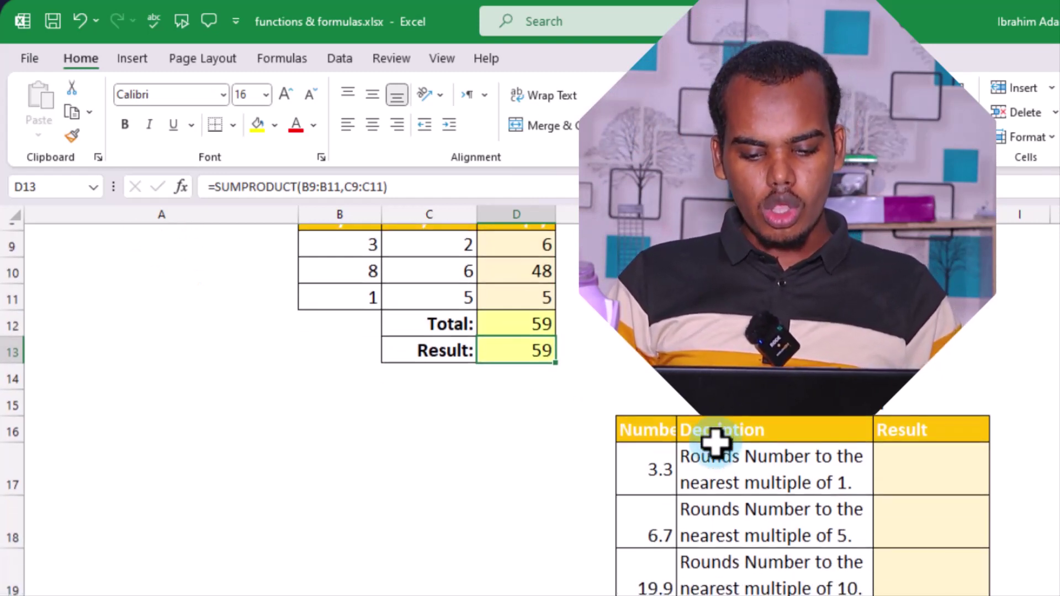
pyautogui.scroll(-1, 716, 443)
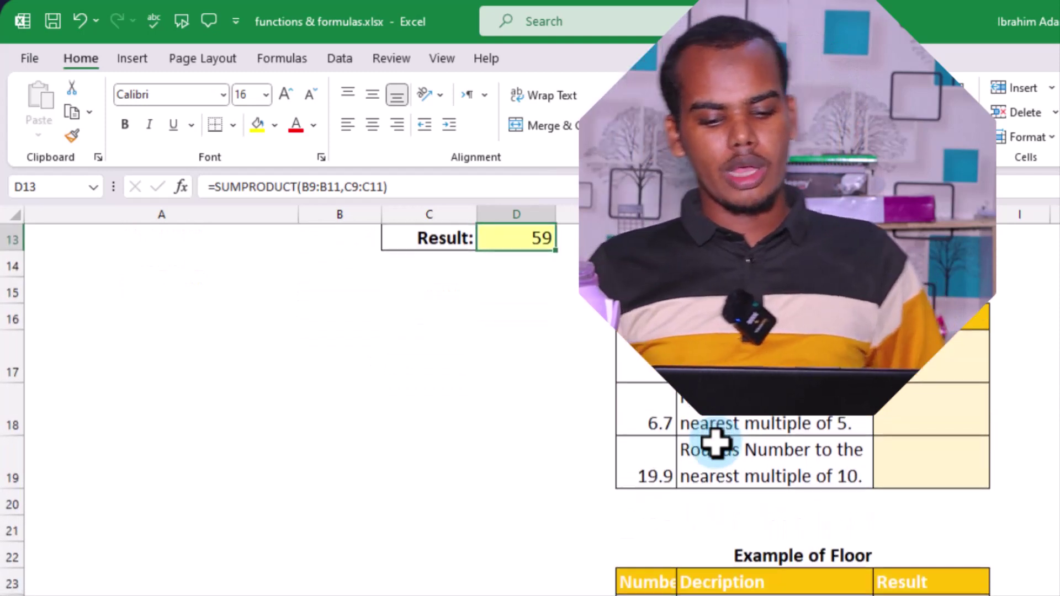
pyautogui.hscroll(2, 964, 430)
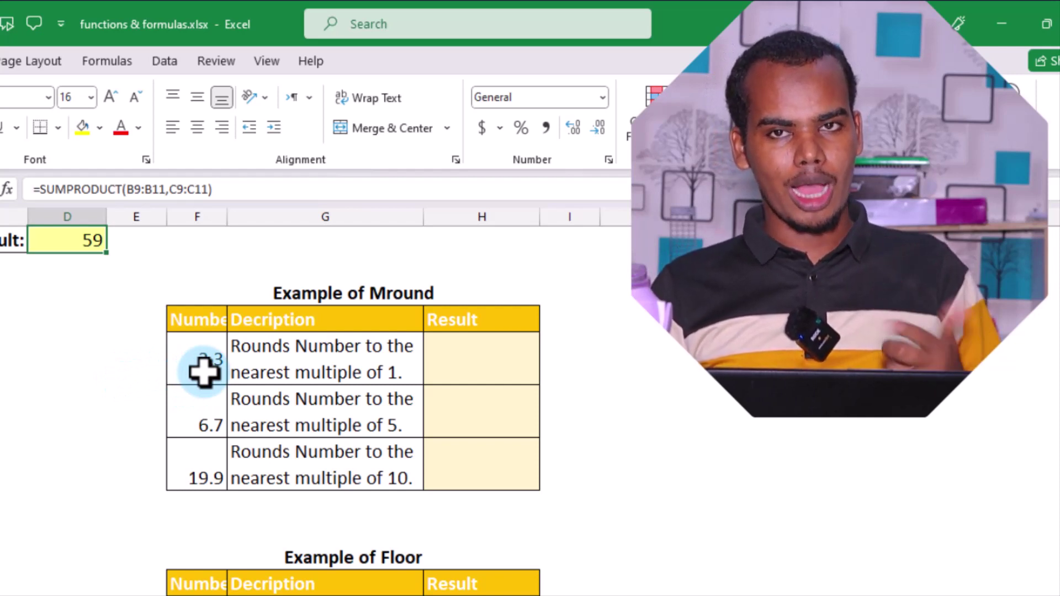
pyautogui.click(204, 371)
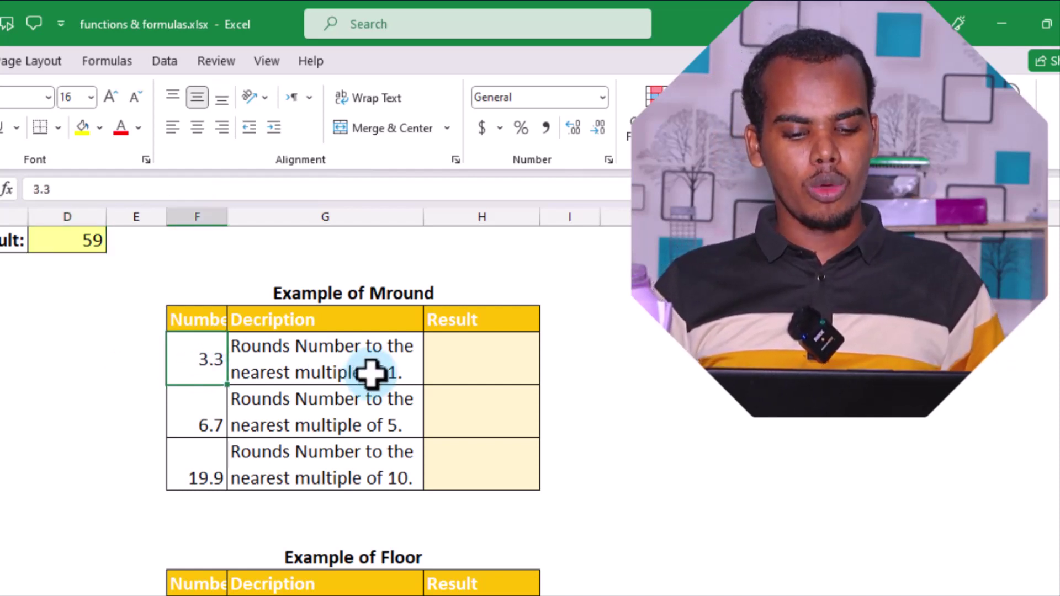
pyautogui.click(480, 355)
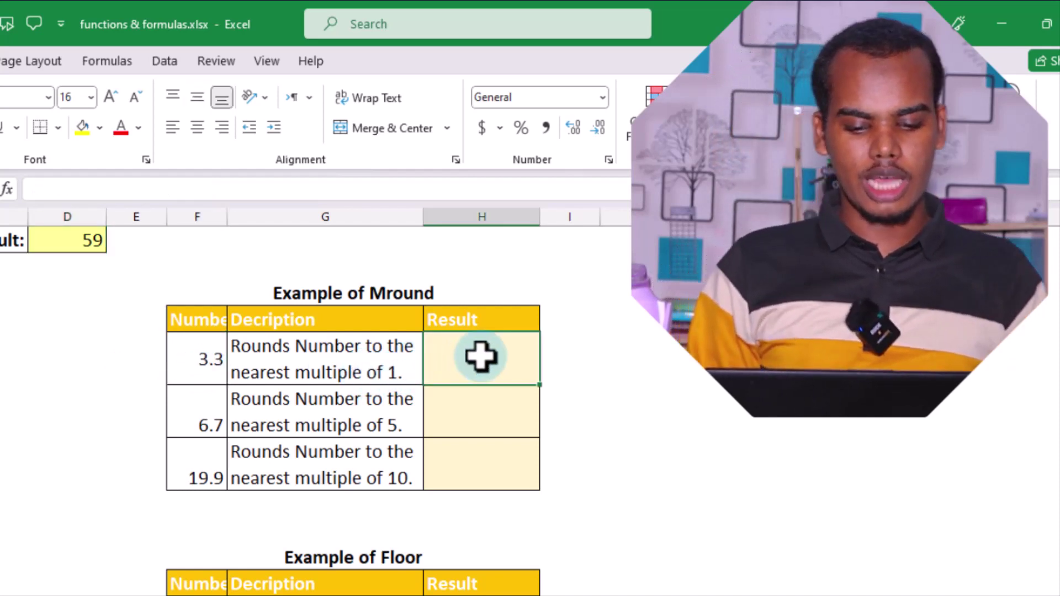
# Enter =MROUND(F17,1) in H17, rounding 3.3 to 3.
pyautogui.doubleClick(480, 356)
pyautogui.write('=')
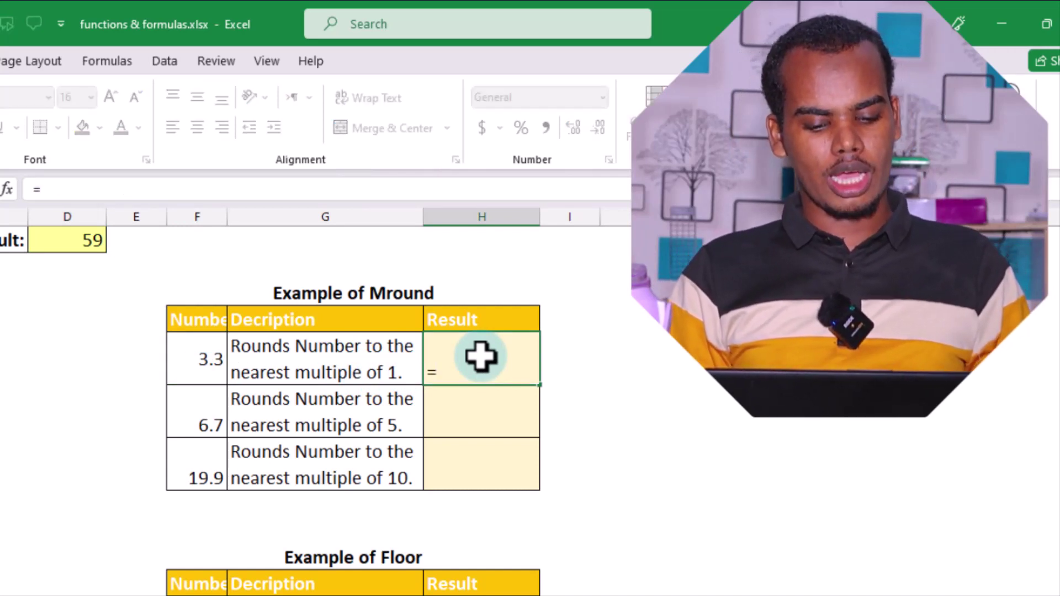
pyautogui.write('mro')
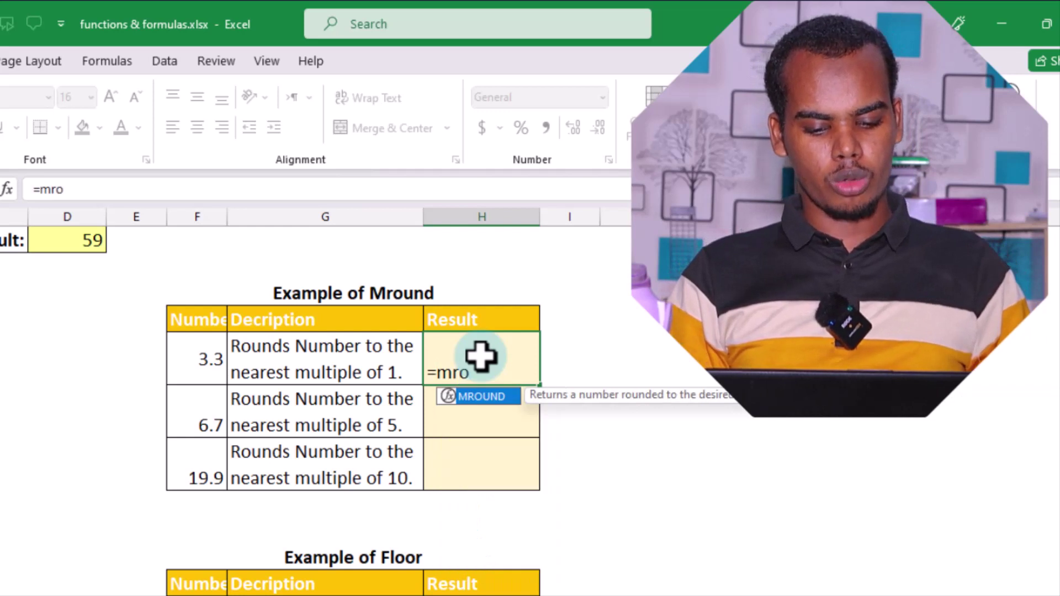
pyautogui.press('Tab')
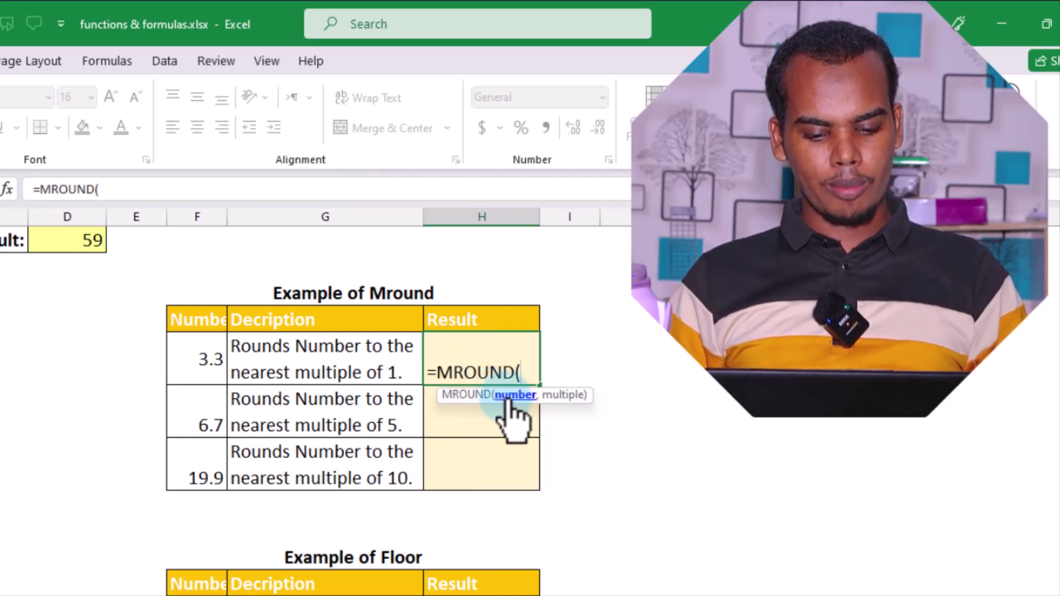
pyautogui.click(212, 362)
pyautogui.write('F17,1')
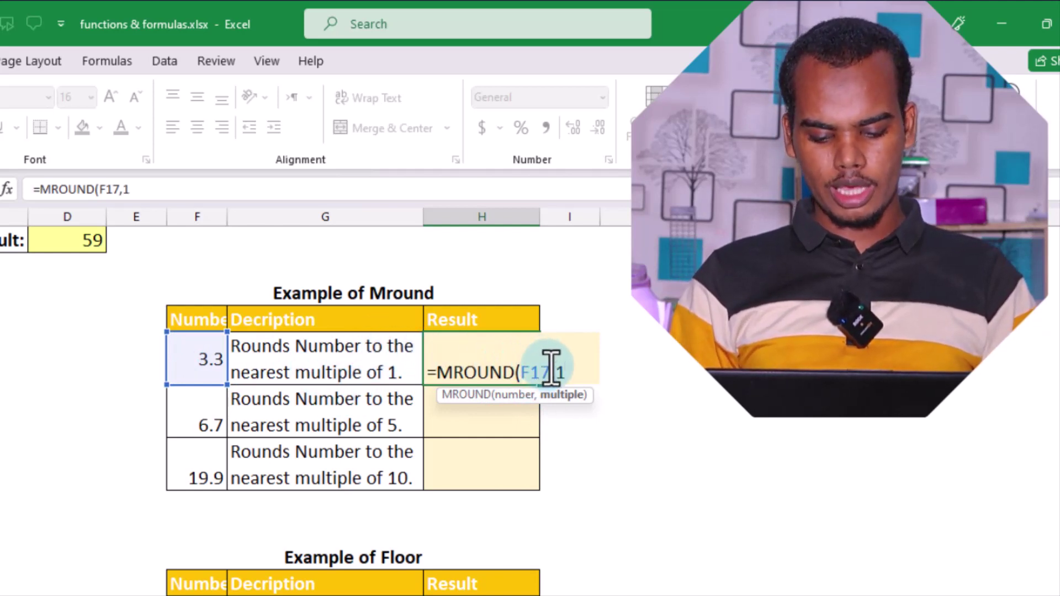
pyautogui.press('Return')
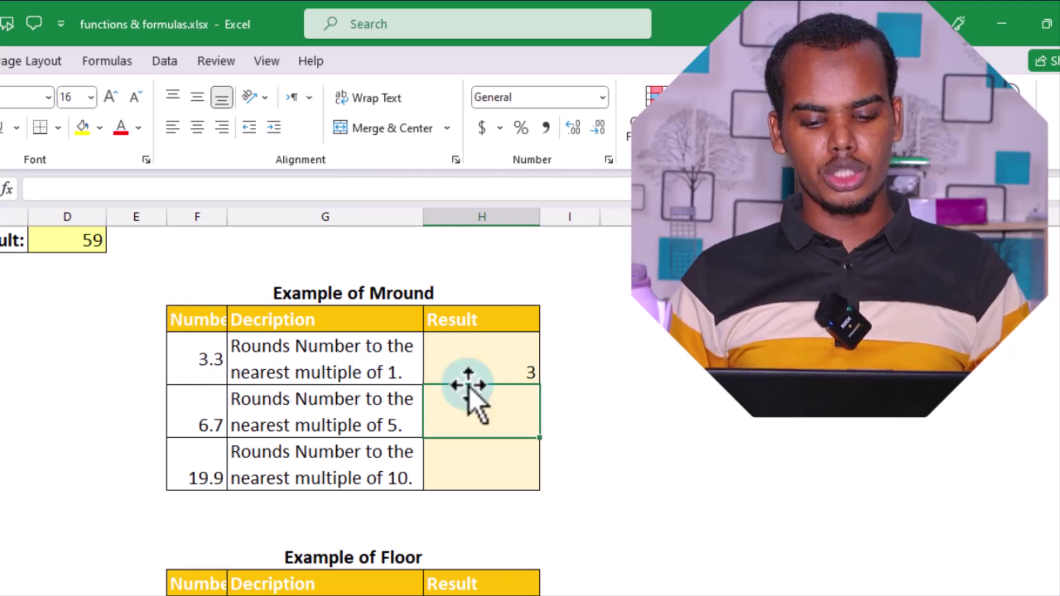
pyautogui.click(491, 371)
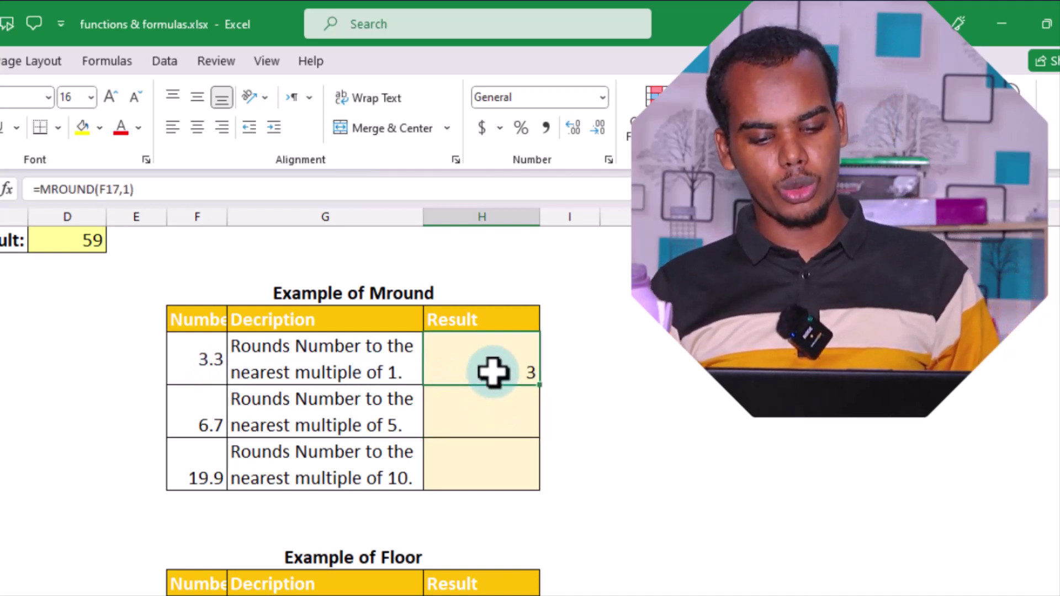
# Enter =MROUND(F18,5) in H18, rounding 6.7 to 5.
pyautogui.click(492, 421)
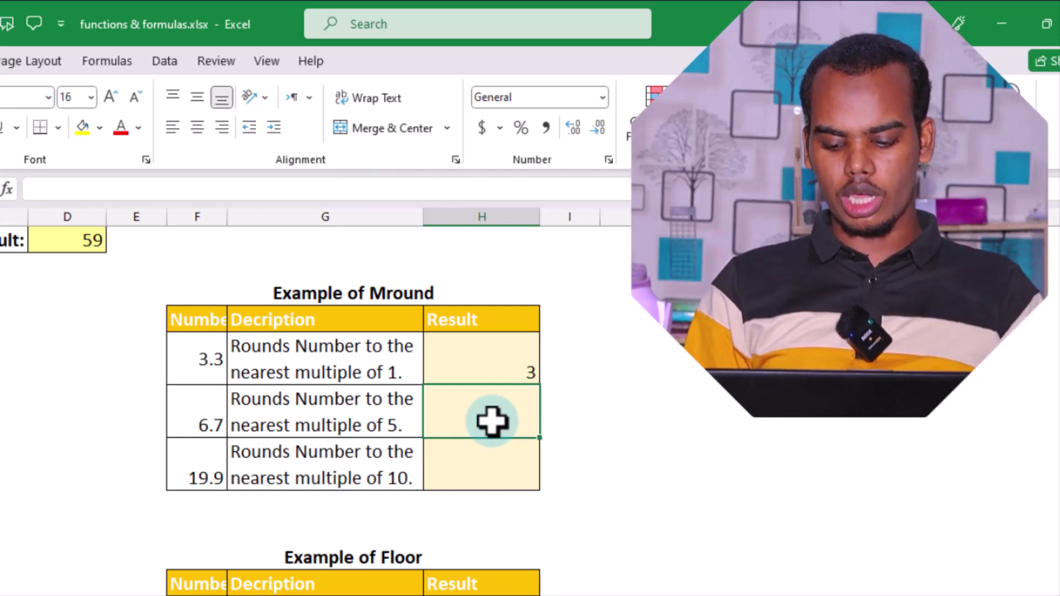
pyautogui.write('=')
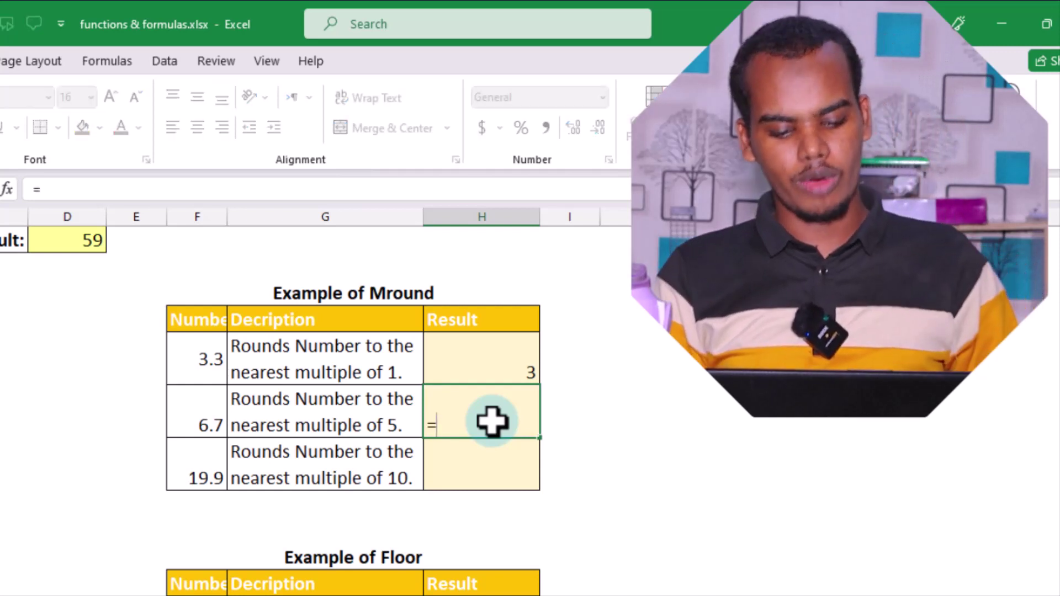
pyautogui.write('mro')
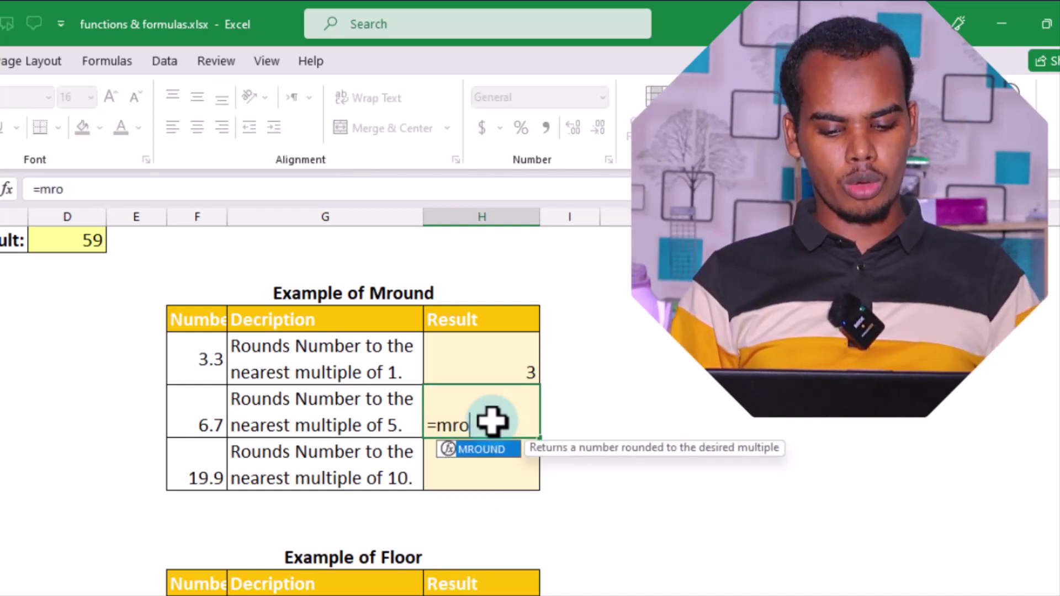
pyautogui.press('Tab')
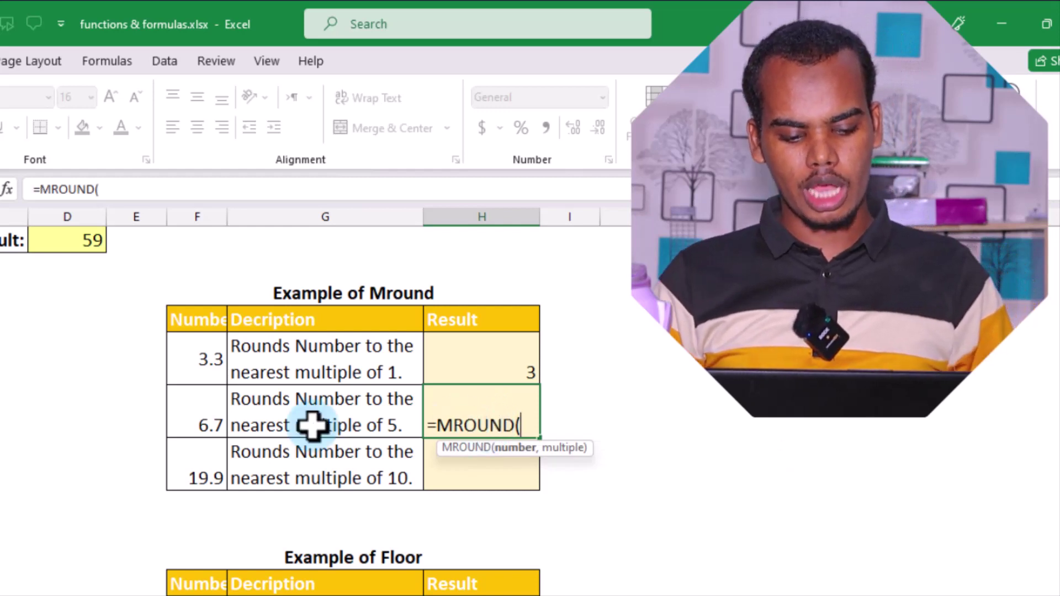
pyautogui.click(217, 422)
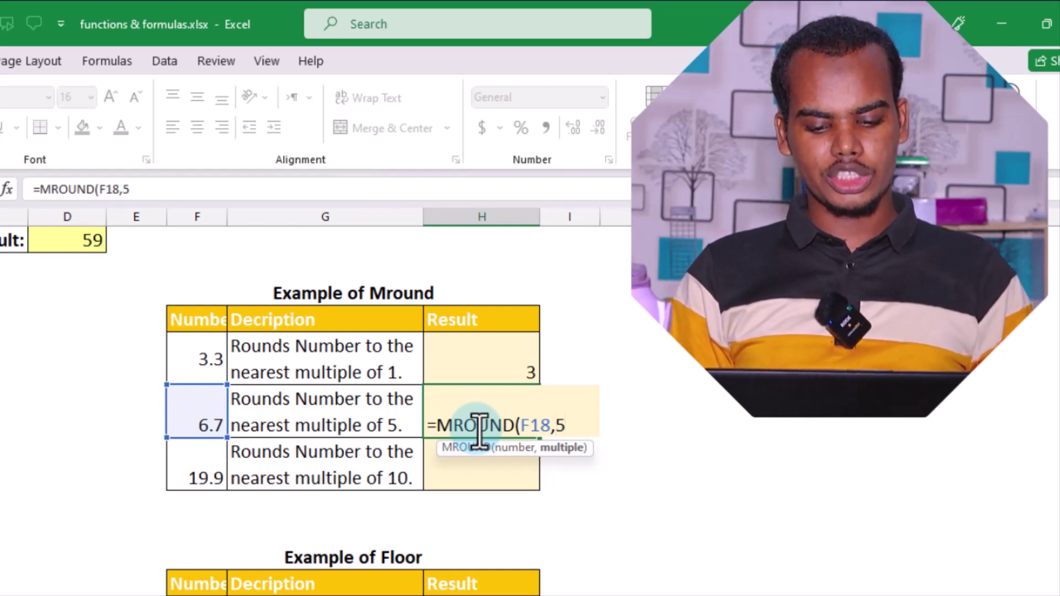
pyautogui.press('Return')
pyautogui.click(480, 431)
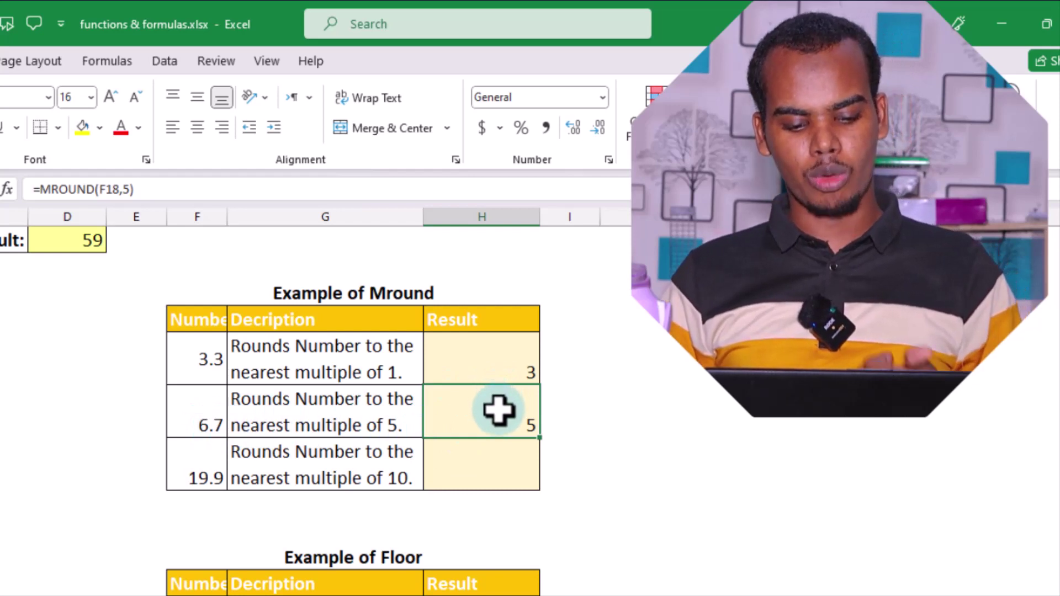
# Enter =MROUND(F19,10) in H19, rounding 19.9 to 20.
pyautogui.click(472, 483)
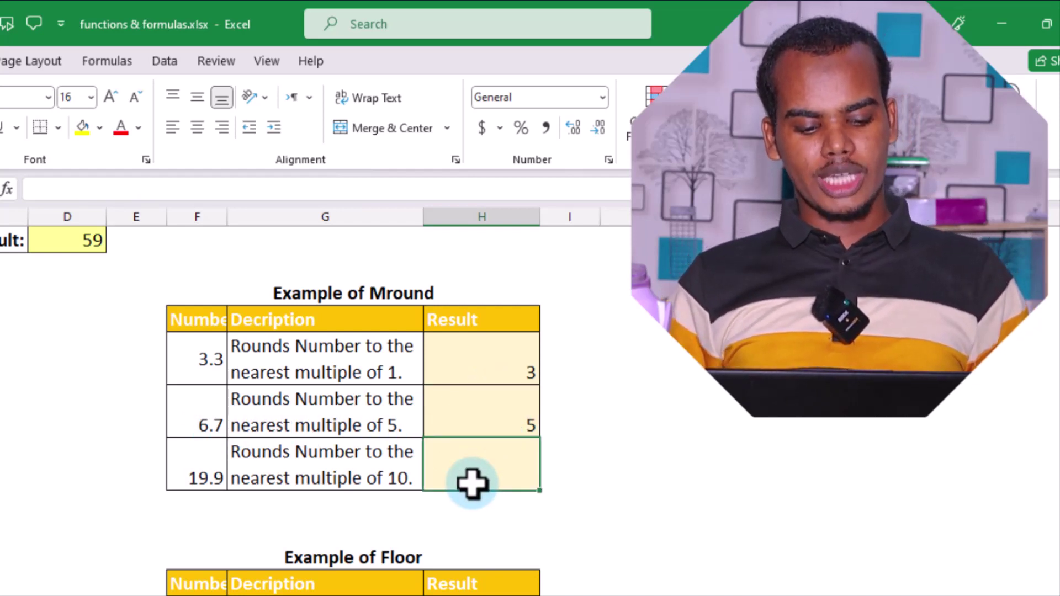
pyautogui.click(201, 468)
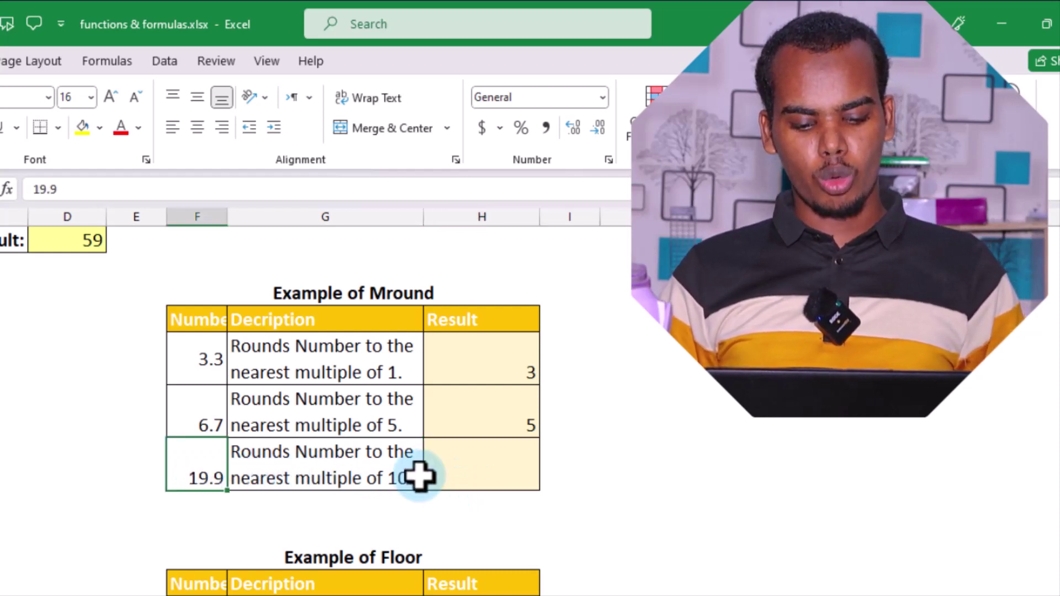
pyautogui.click(501, 458)
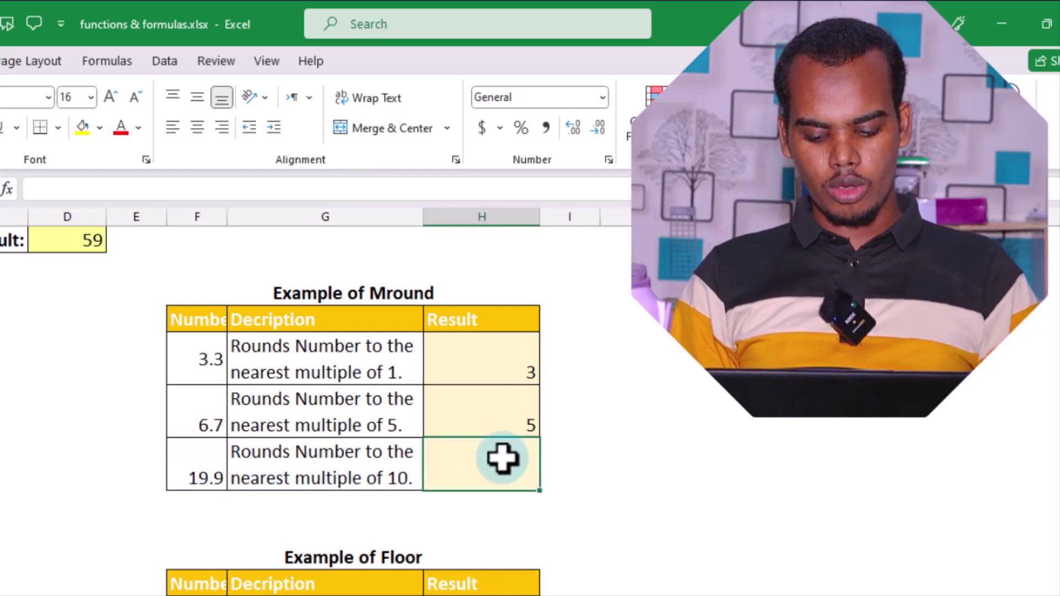
pyautogui.write('=mro')
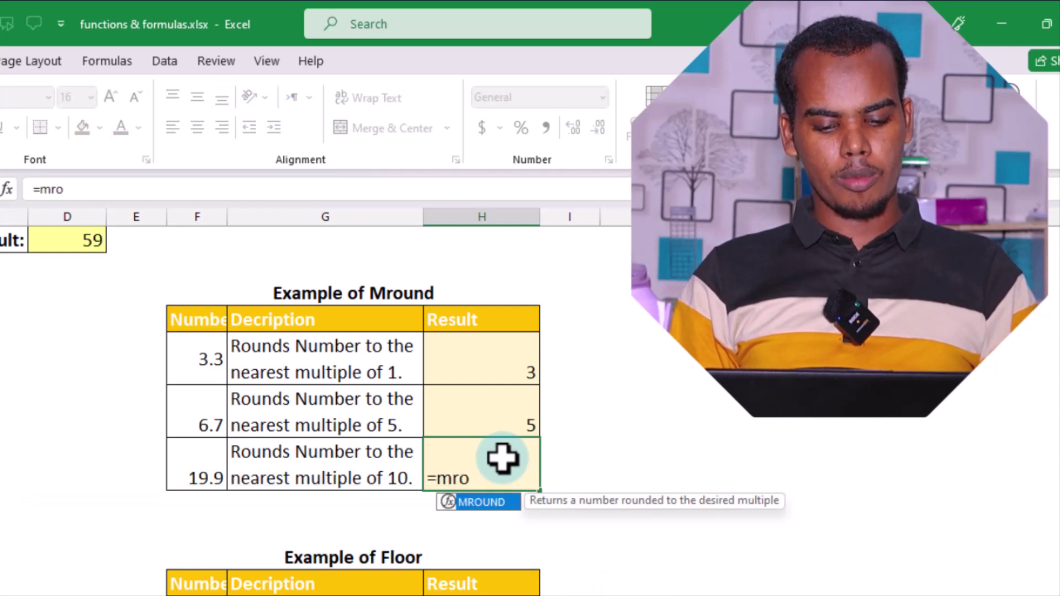
pyautogui.press('Tab')
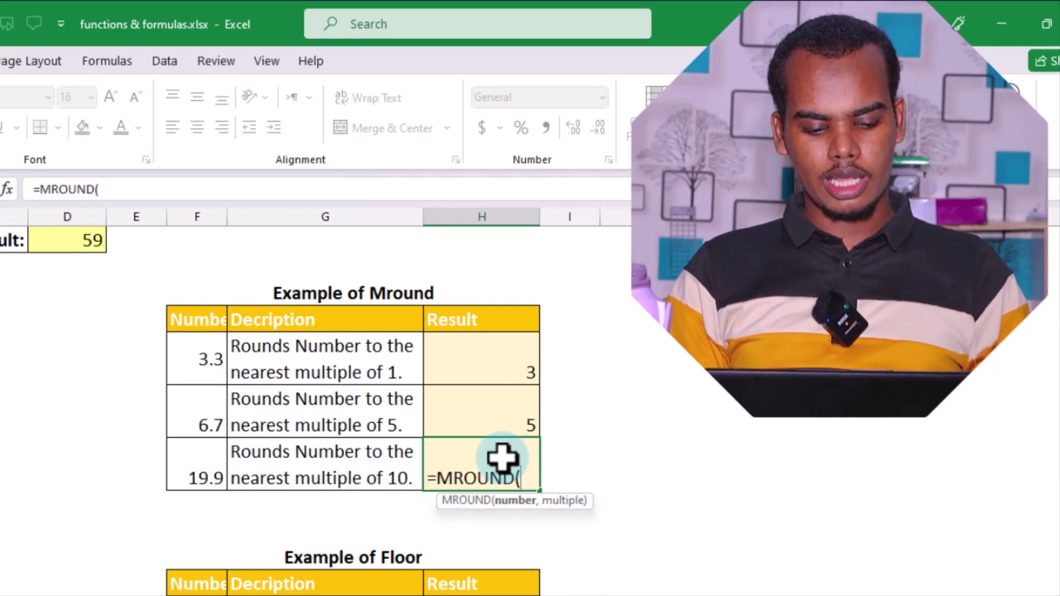
pyautogui.click(211, 476)
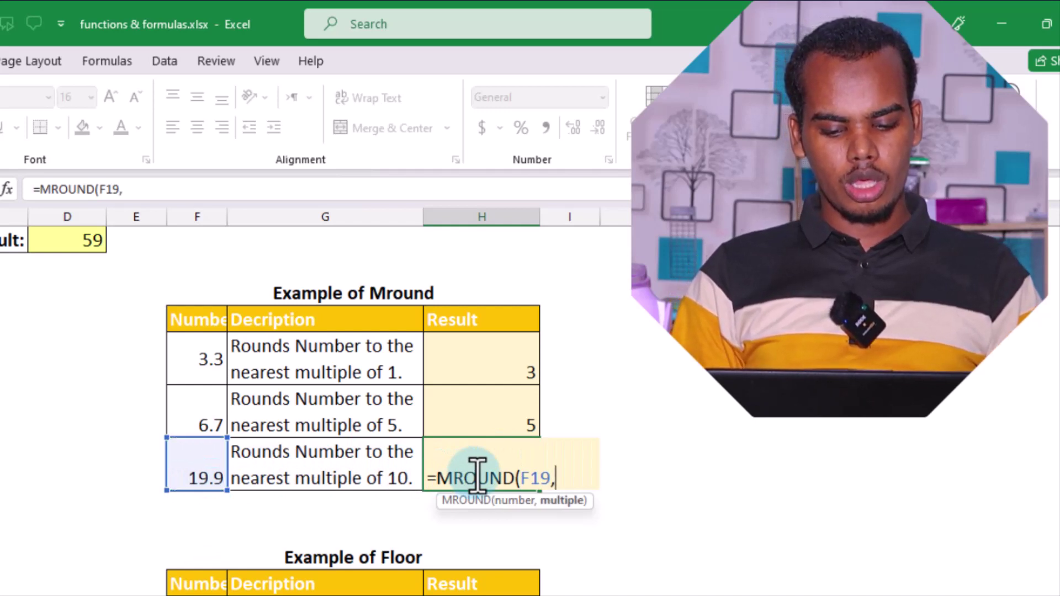
pyautogui.write('10')
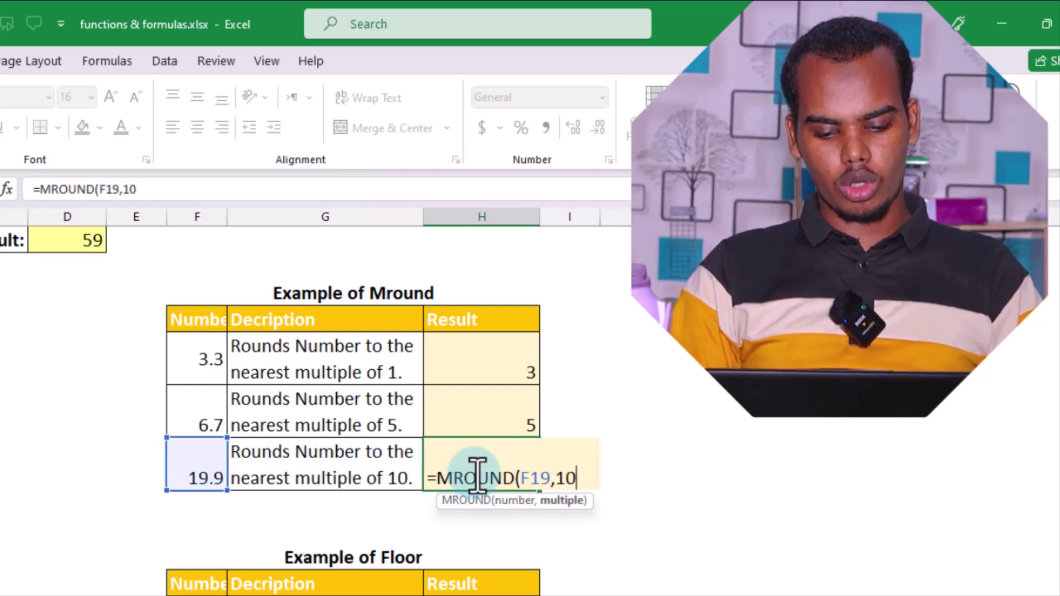
pyautogui.press('Return')
pyautogui.click(473, 472)
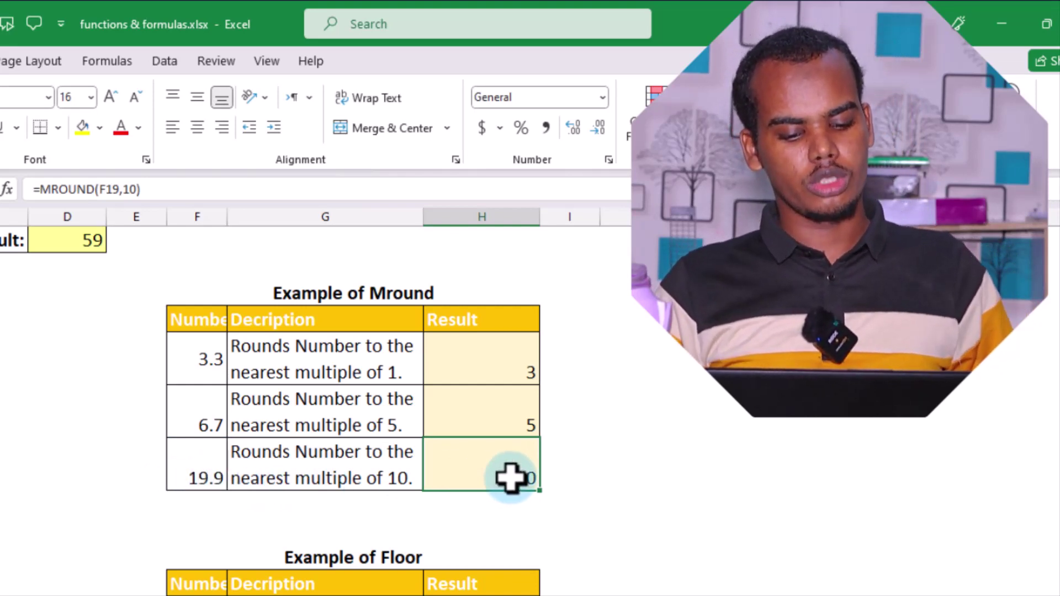
# Enter =FLOOR(F24,1) in H24, rounding 6.4 down to 6.
pyautogui.scroll(-4, 511, 478)
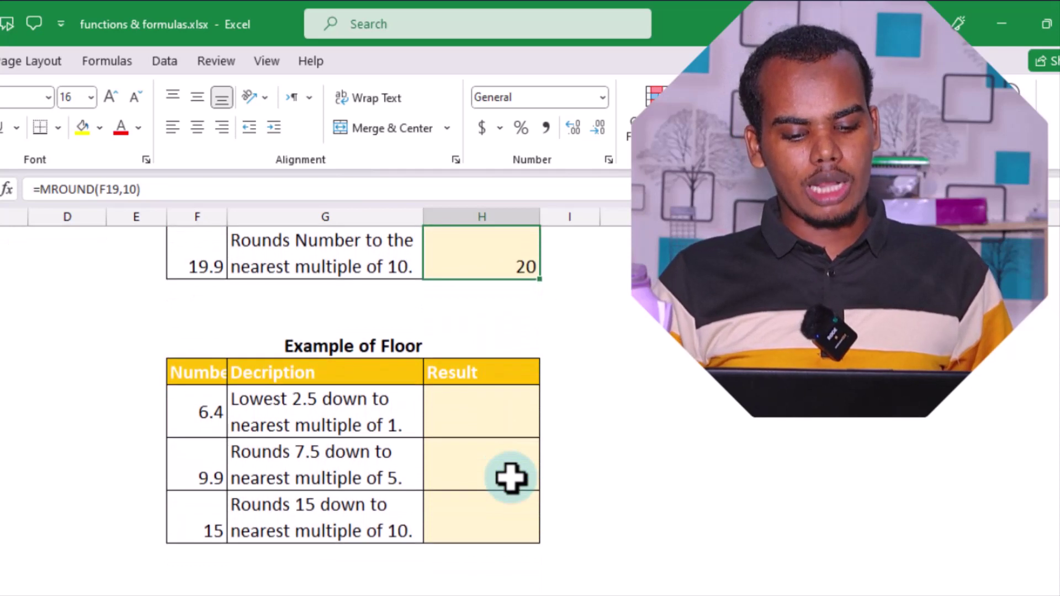
pyautogui.scroll(-1, 511, 478)
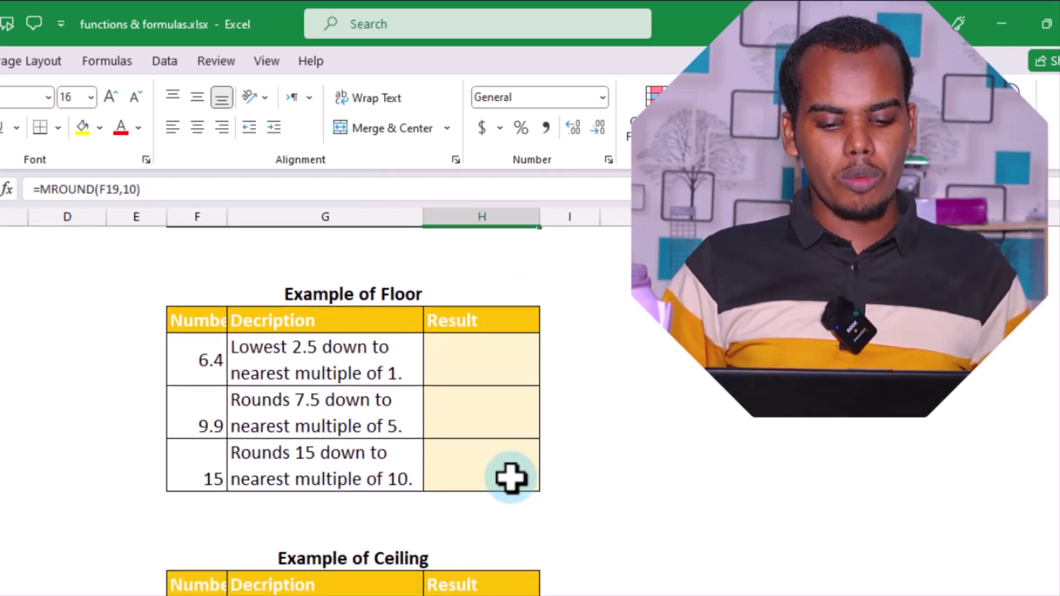
pyautogui.click(503, 368)
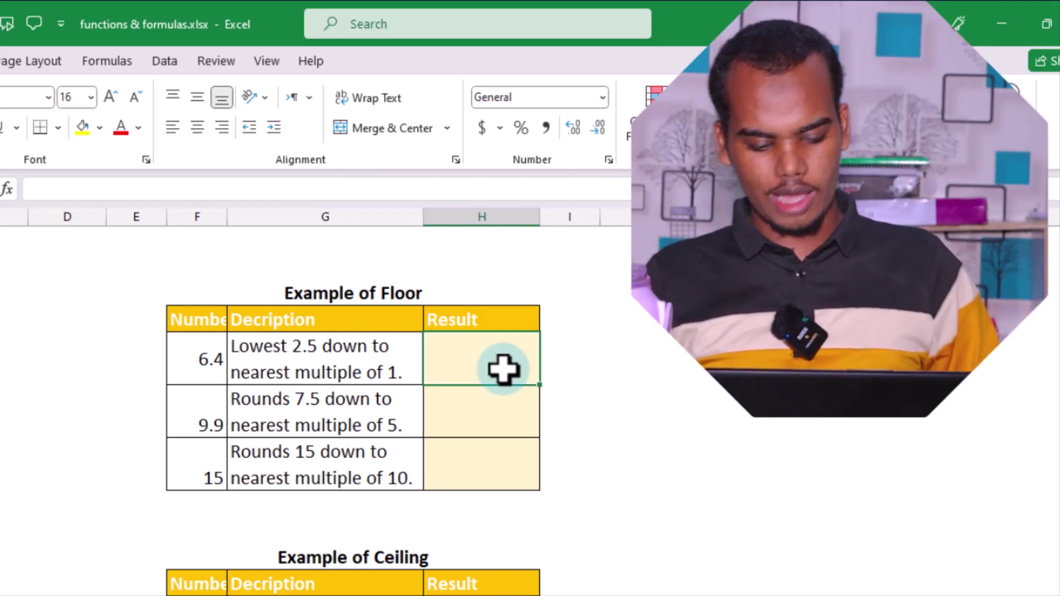
pyautogui.write('=')
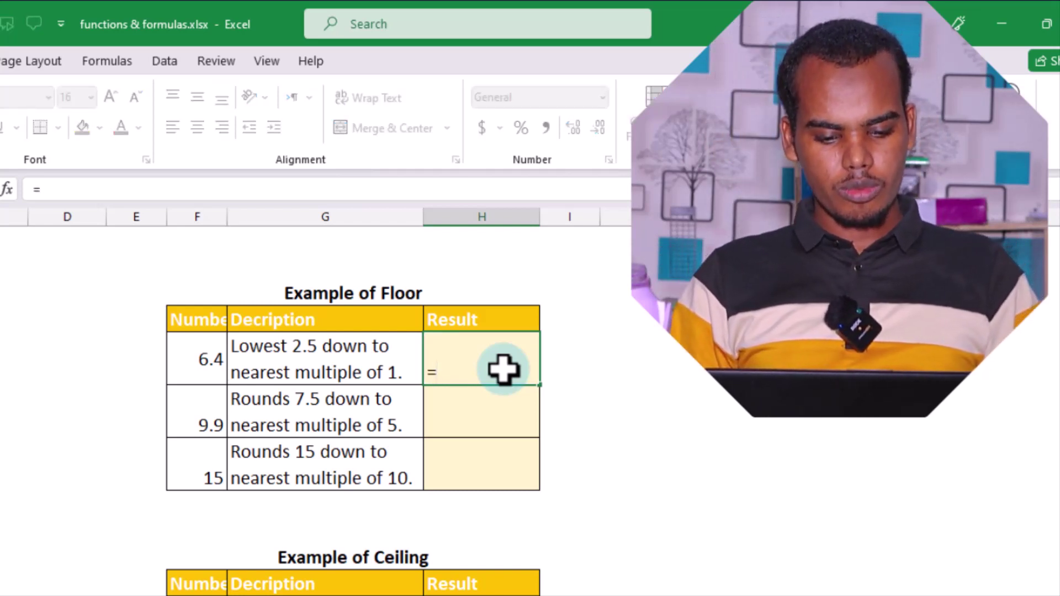
pyautogui.write('floo')
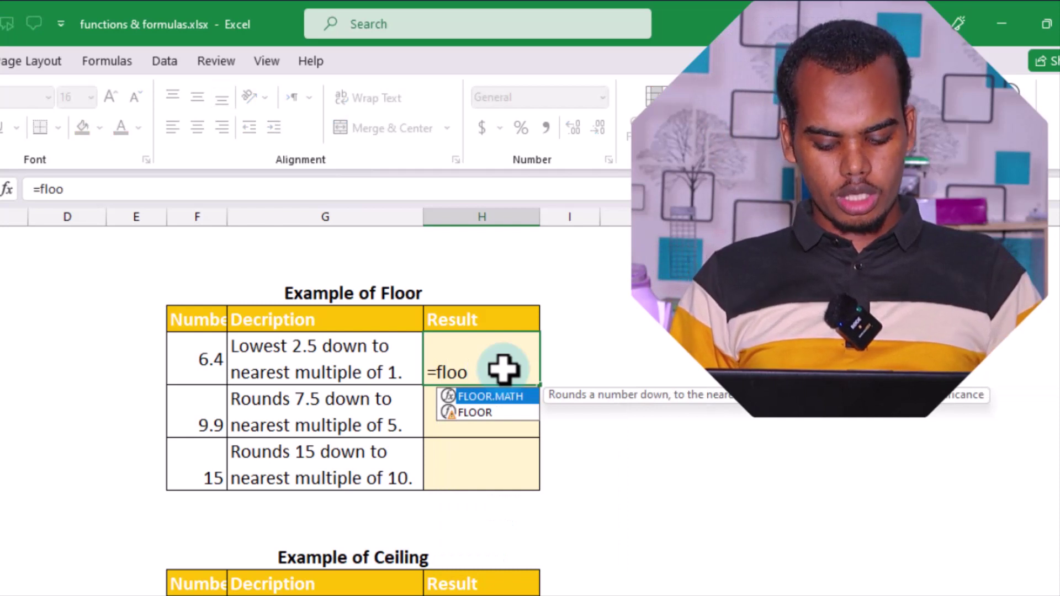
pyautogui.press('Down')
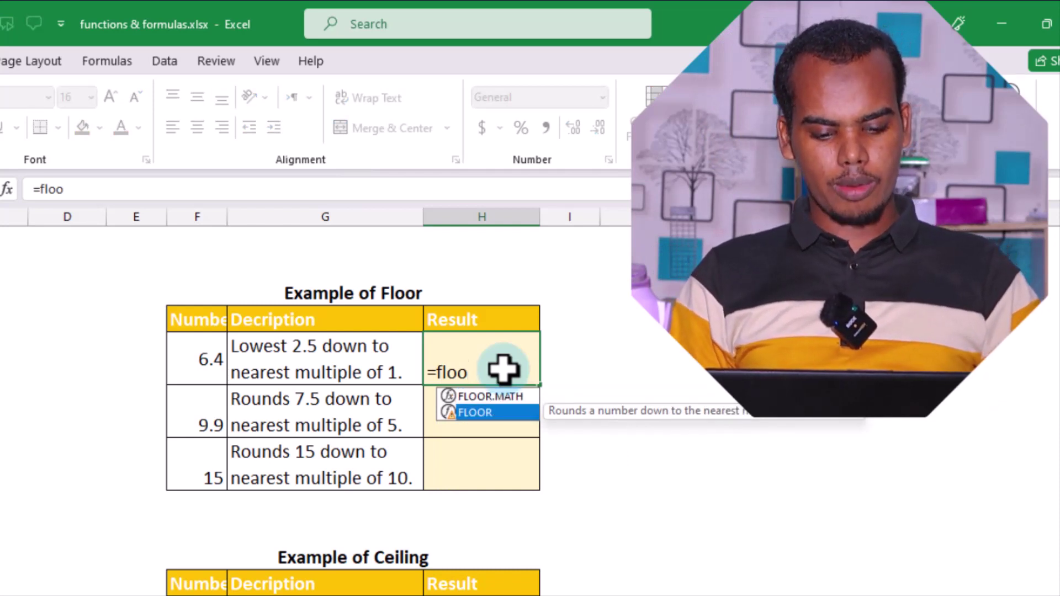
pyautogui.press('Tab')
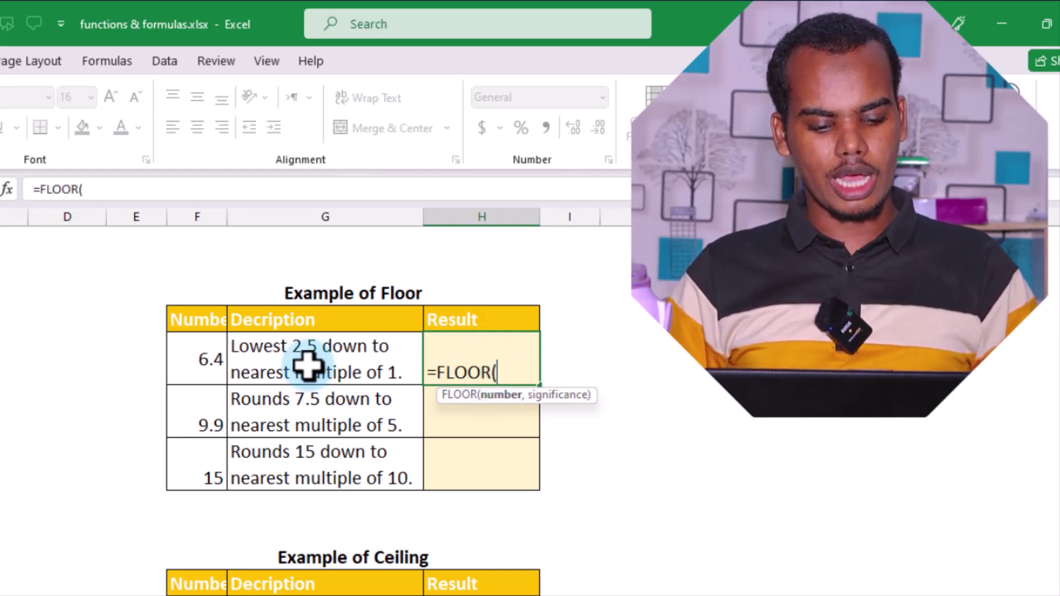
pyautogui.click(208, 356)
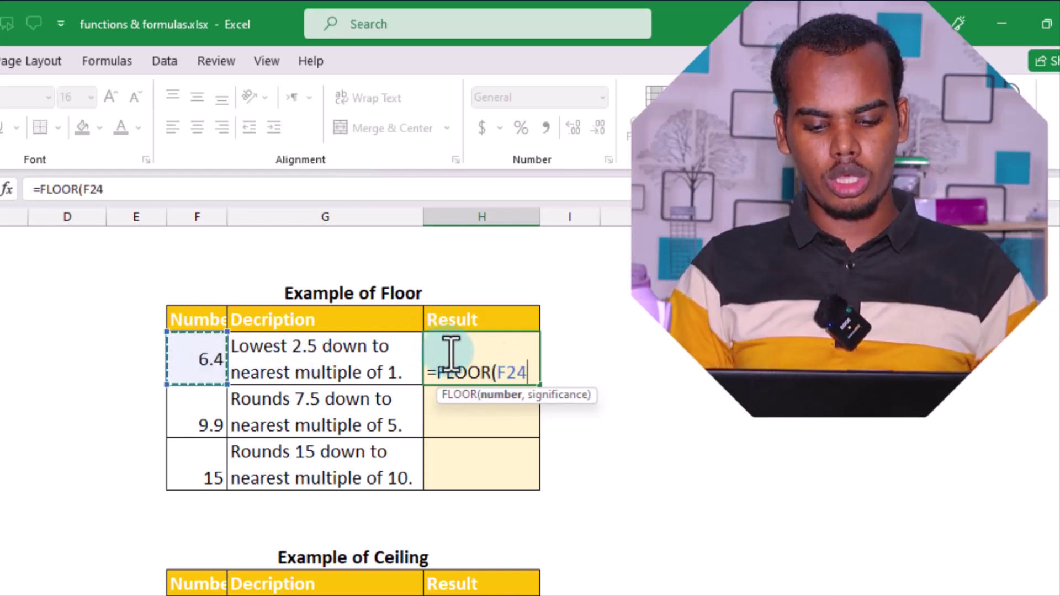
pyautogui.write(',')
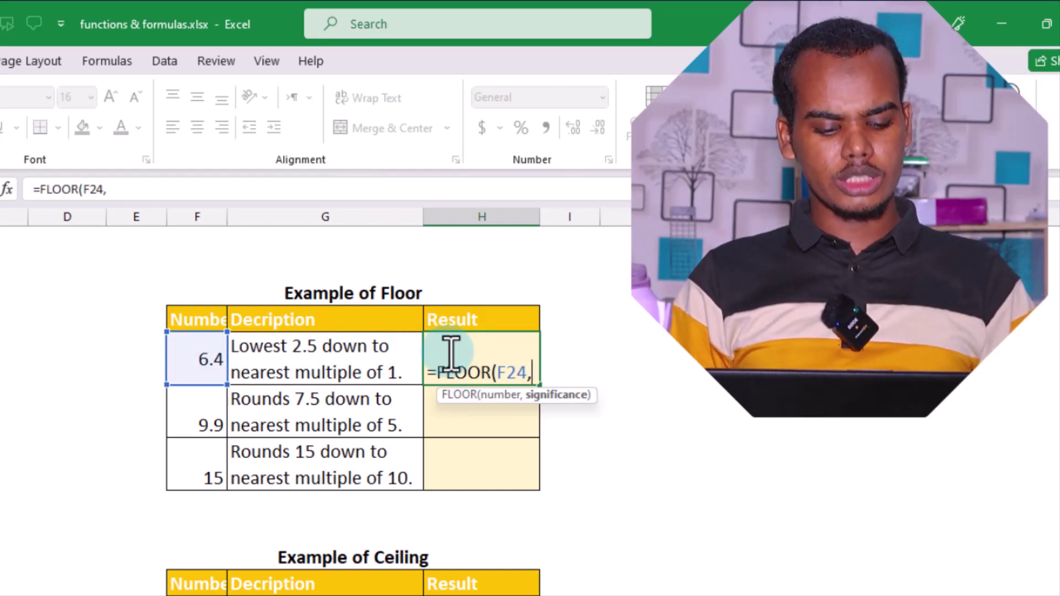
pyautogui.write('1')
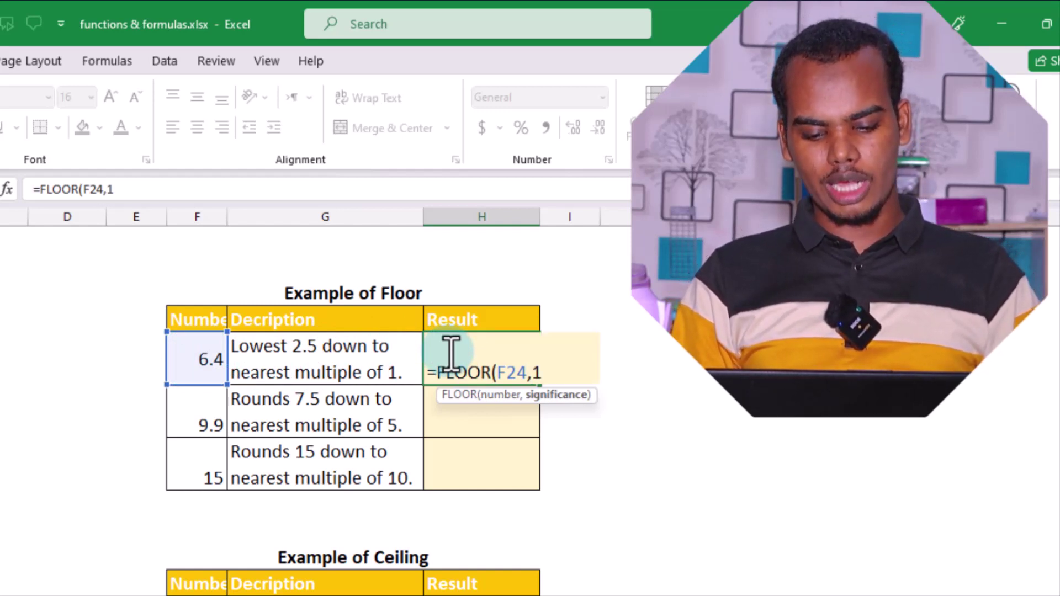
pyautogui.press('Return')
pyautogui.click(448, 353)
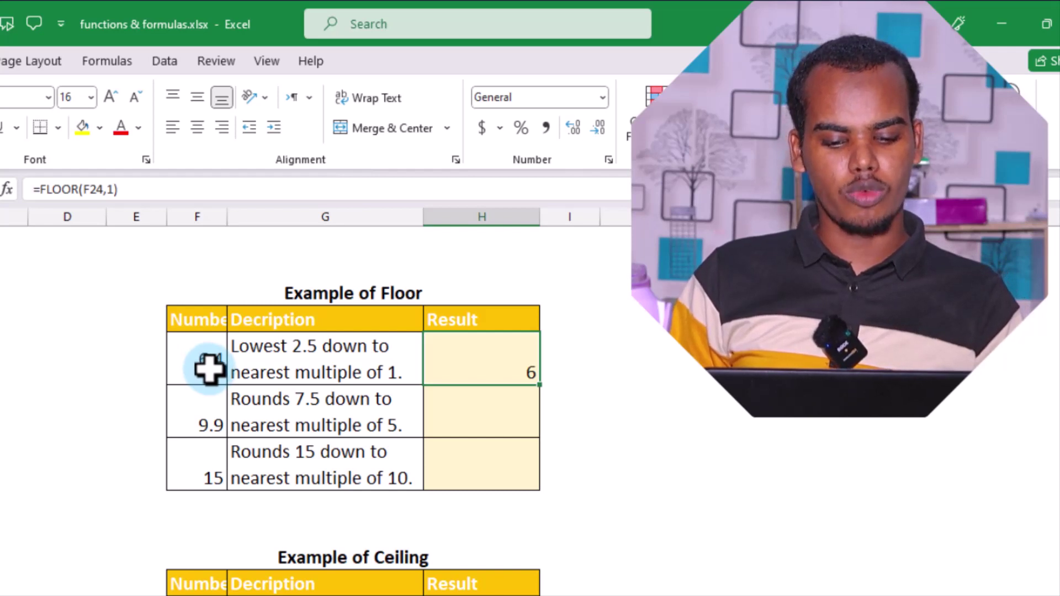
# Change F24 from 6.4 to 6.7, then to 6.9; its FLOOR result stays 6.
pyautogui.click(201, 364)
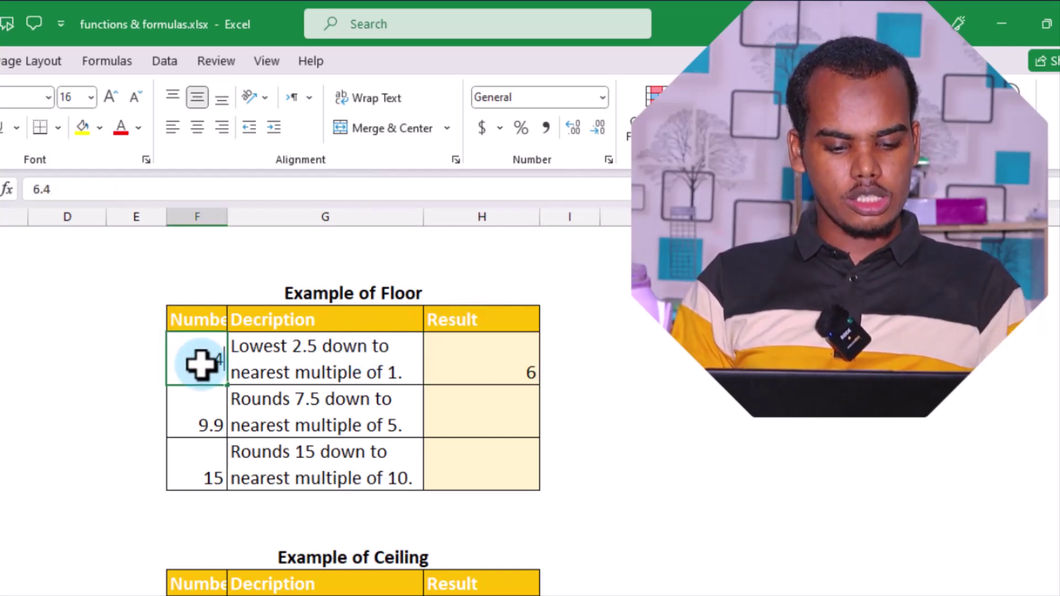
pyautogui.press('BackSpace')
pyautogui.write('7')
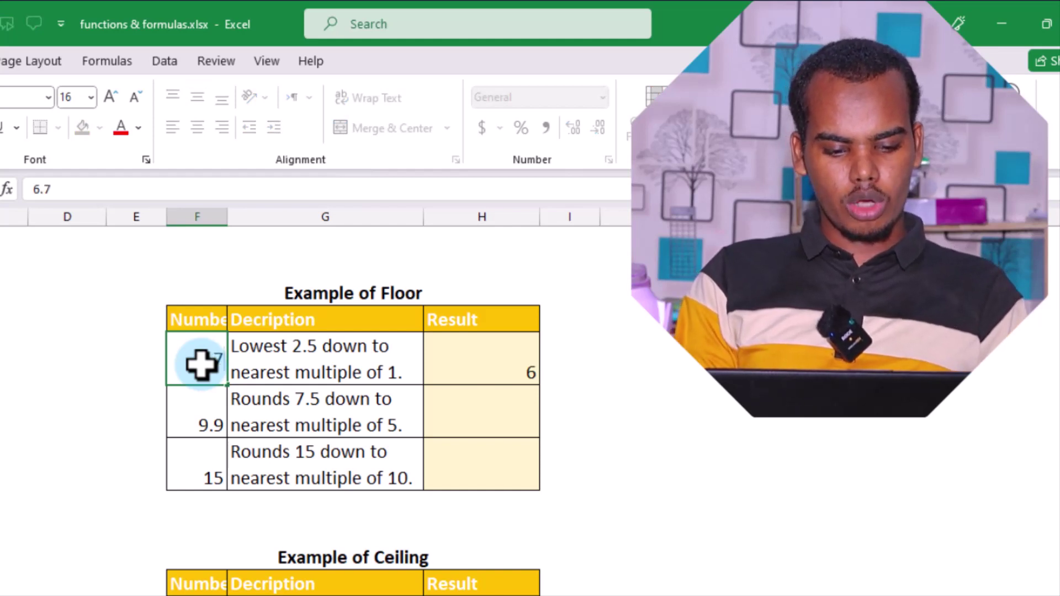
pyautogui.press('Return')
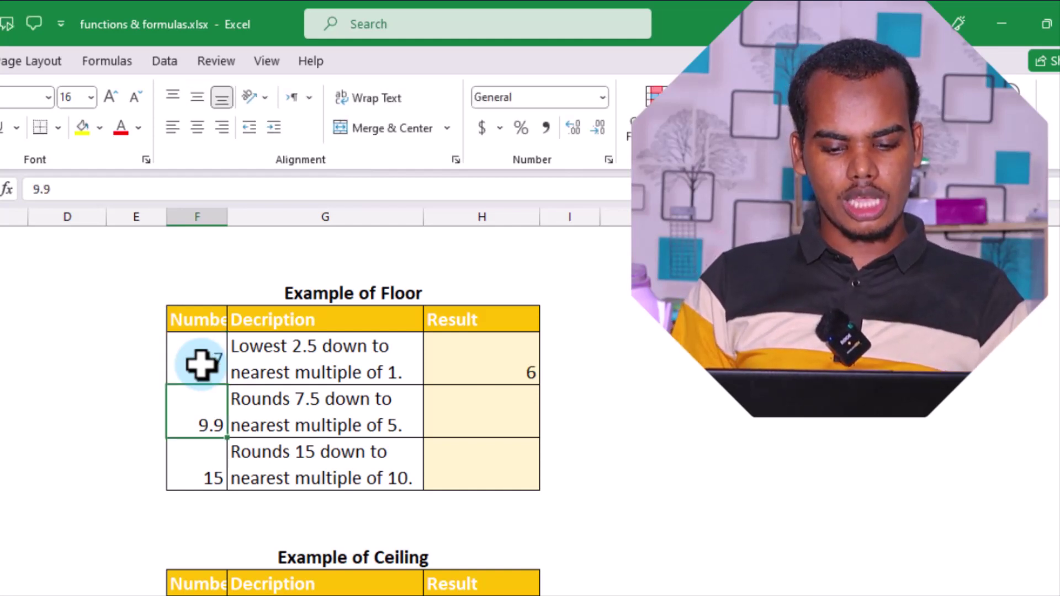
pyautogui.click(200, 364)
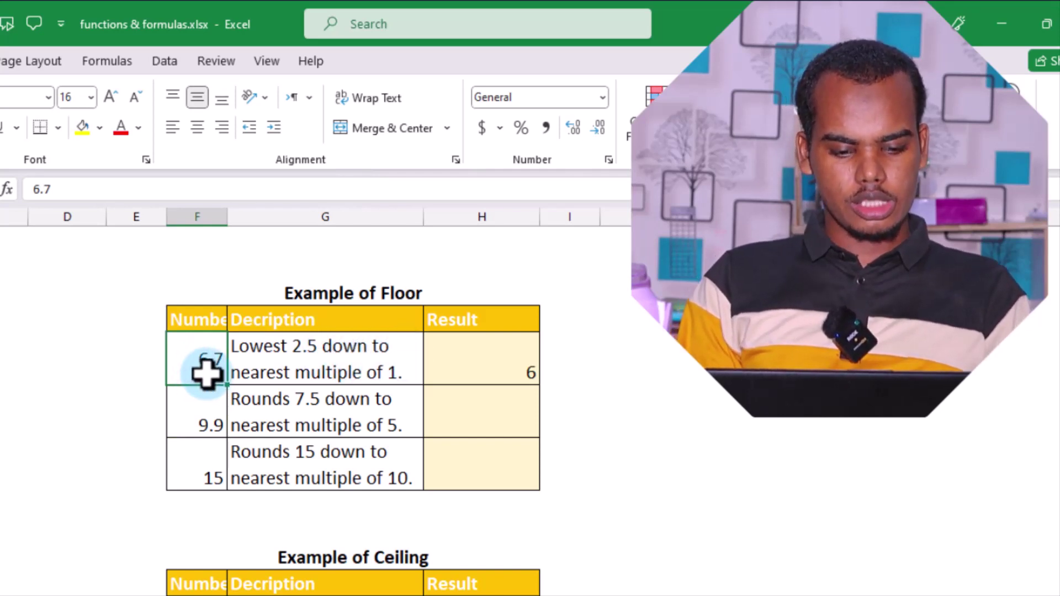
pyautogui.write('6.9')
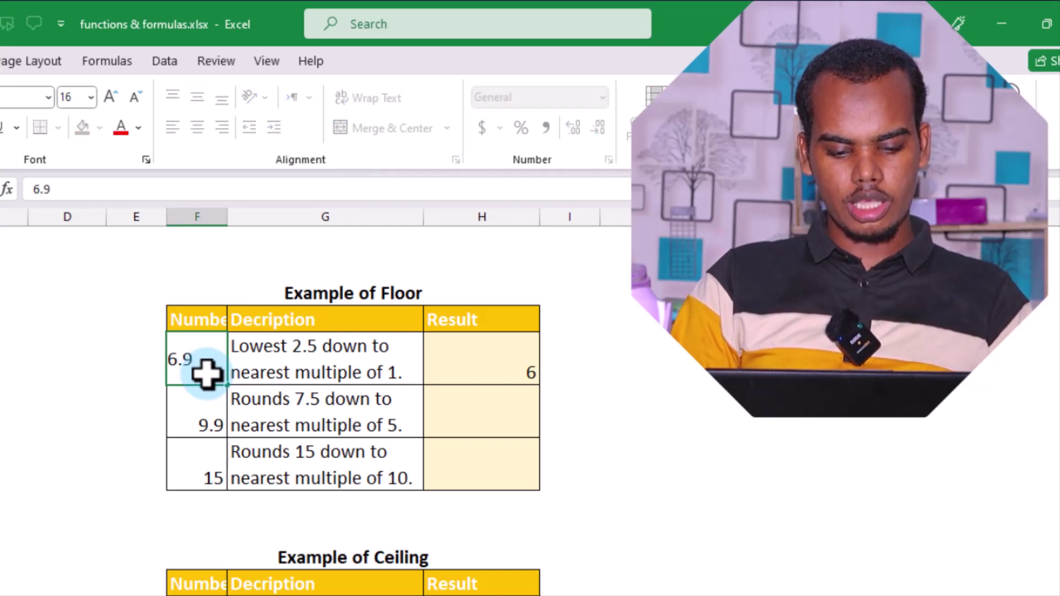
pyautogui.press('Return')
pyautogui.click(207, 373)
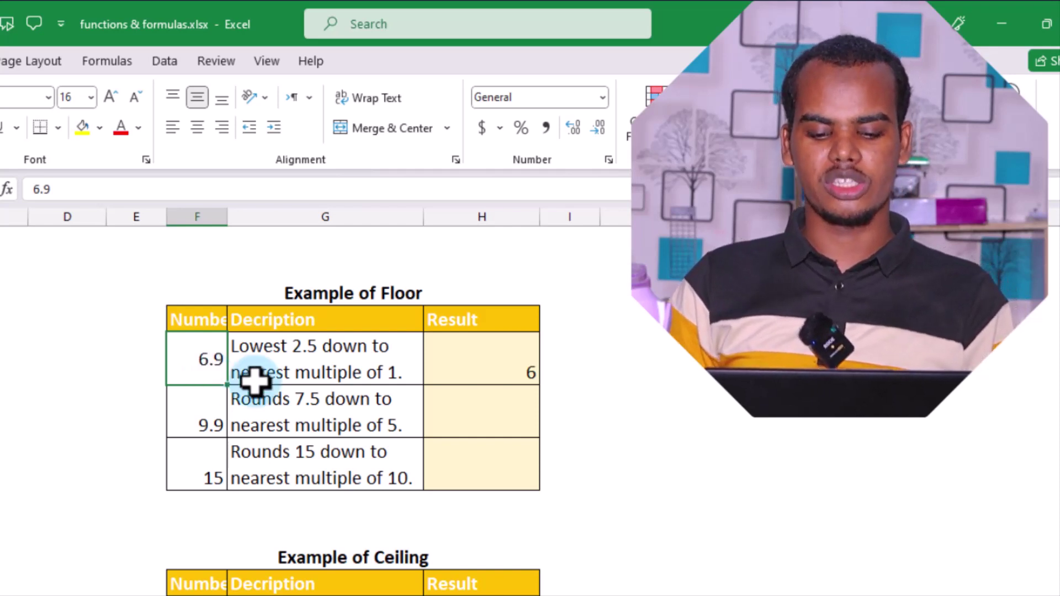
pyautogui.click(503, 426)
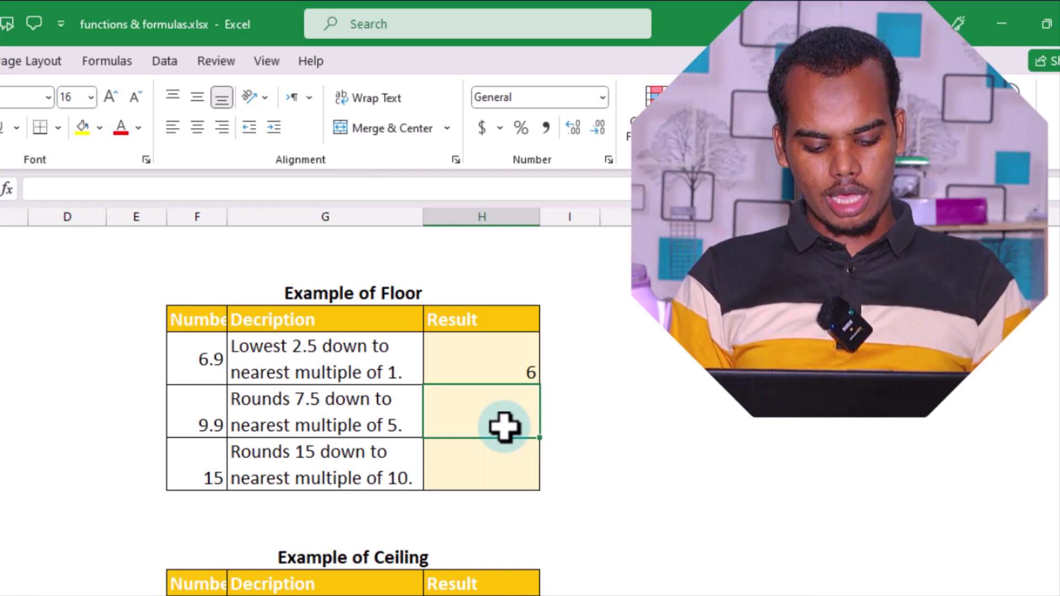
# Enter =FLOOR(F25,5) in H25, rounding 9.9 down to 5.
pyautogui.write('=f')
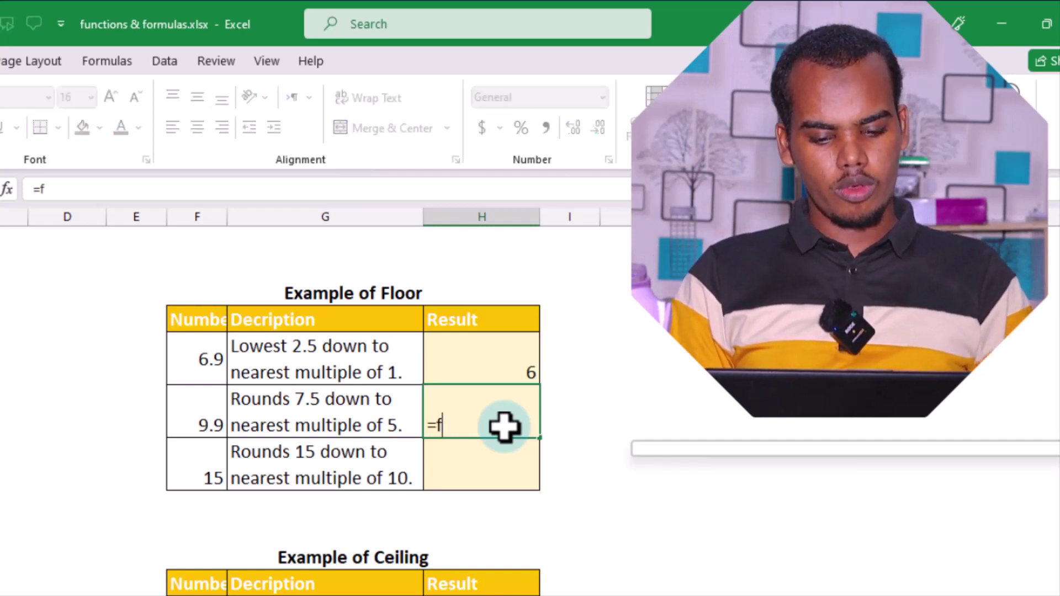
pyautogui.write('lor')
pyautogui.press('BackSpace')
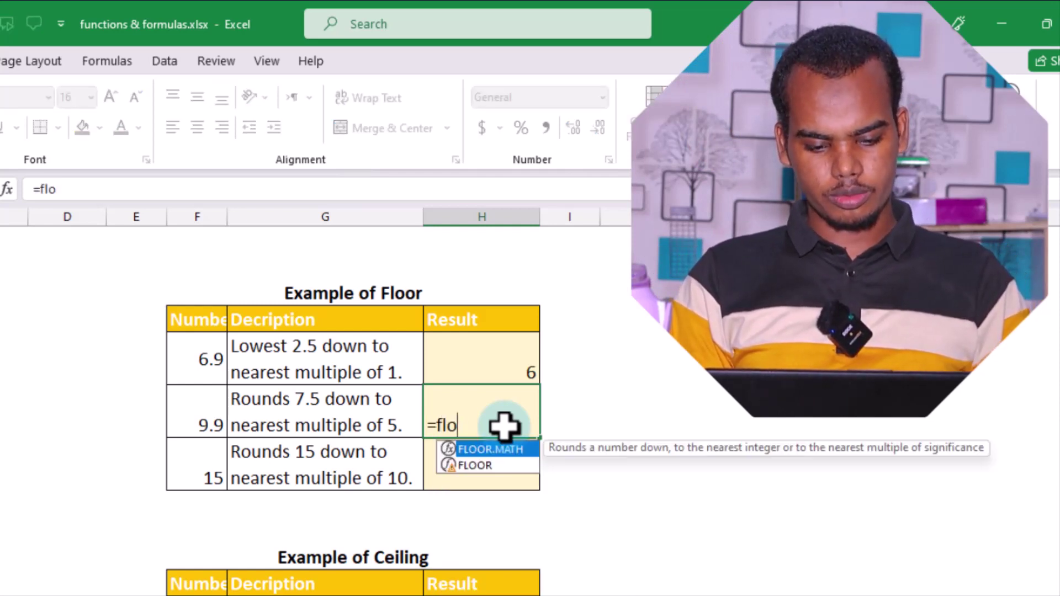
pyautogui.write('o')
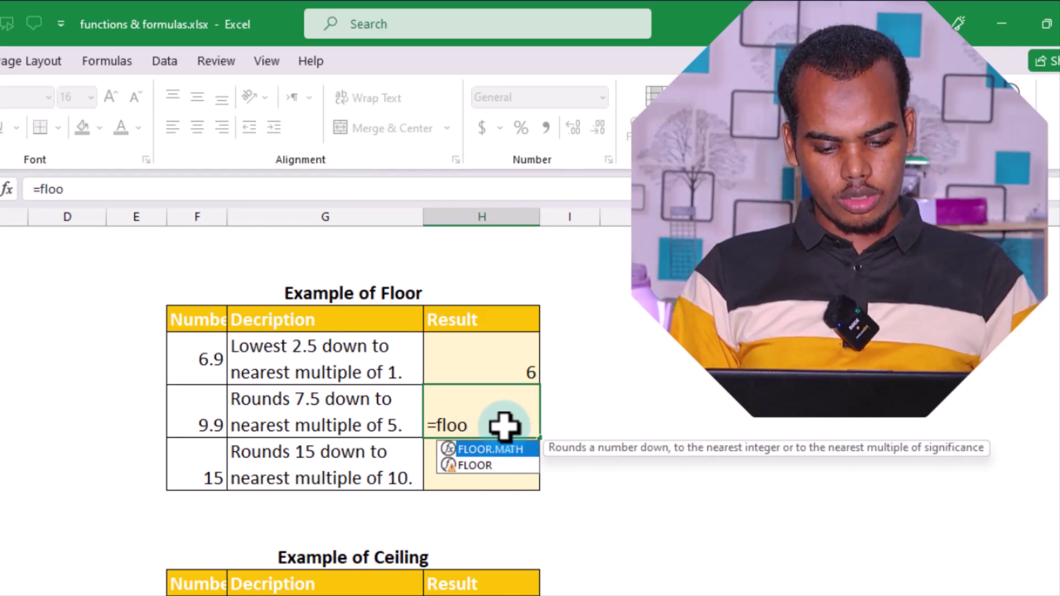
pyautogui.press('Down')
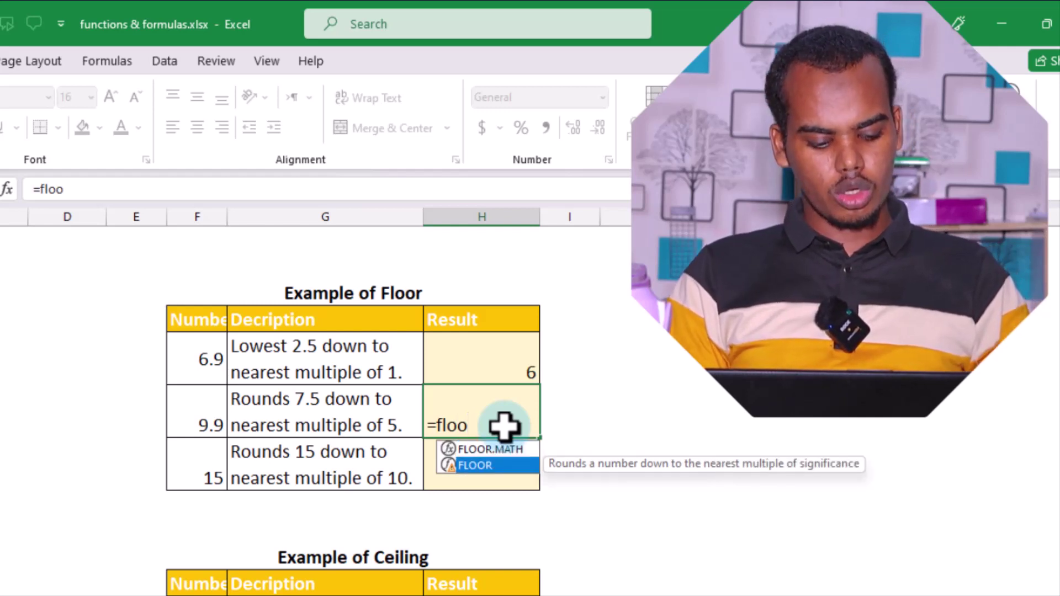
pyautogui.press('Tab')
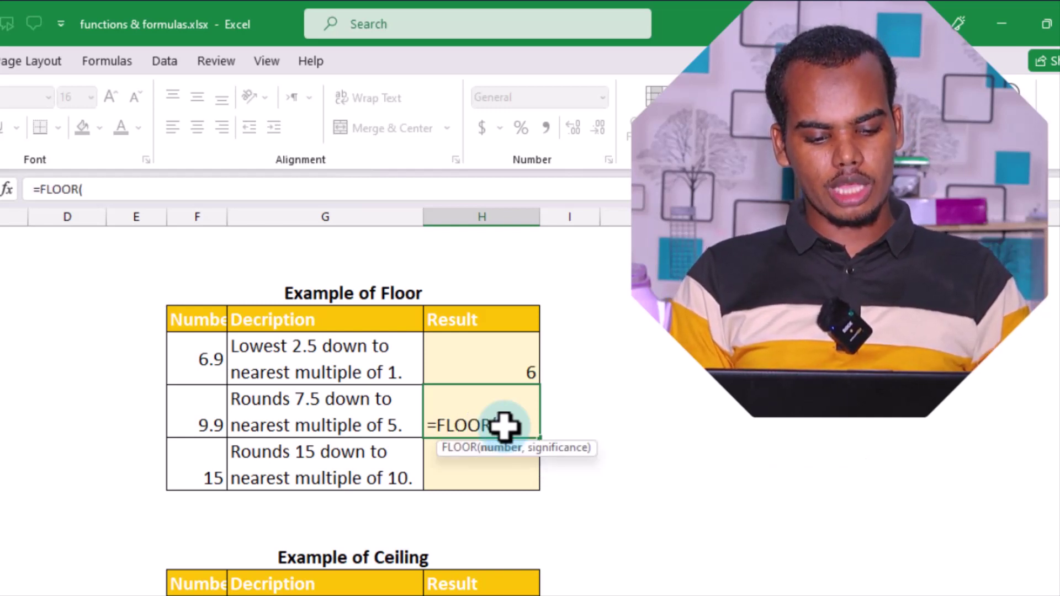
pyautogui.click(218, 415)
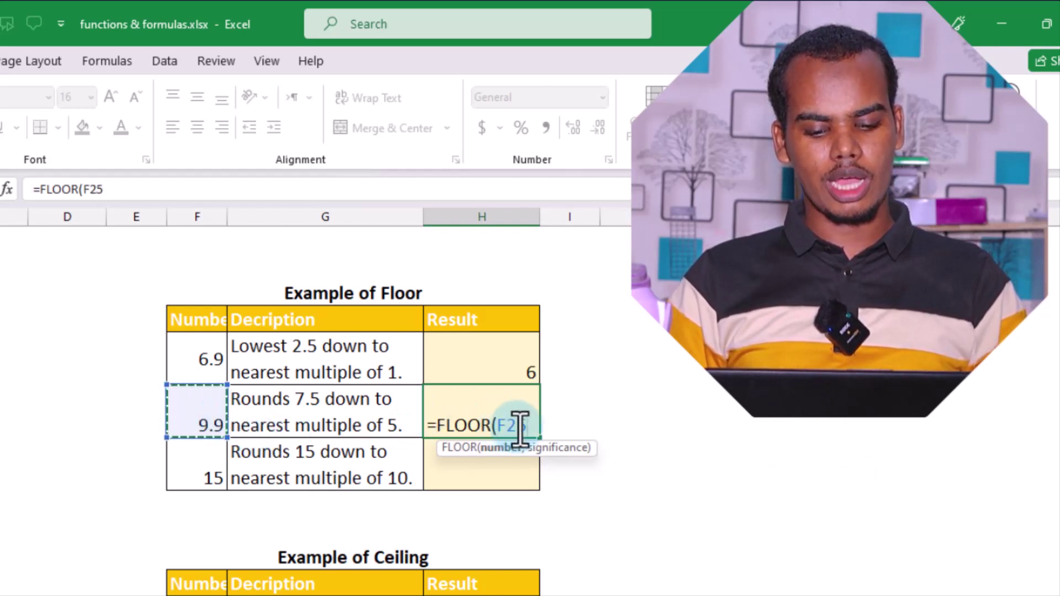
pyautogui.write(',')
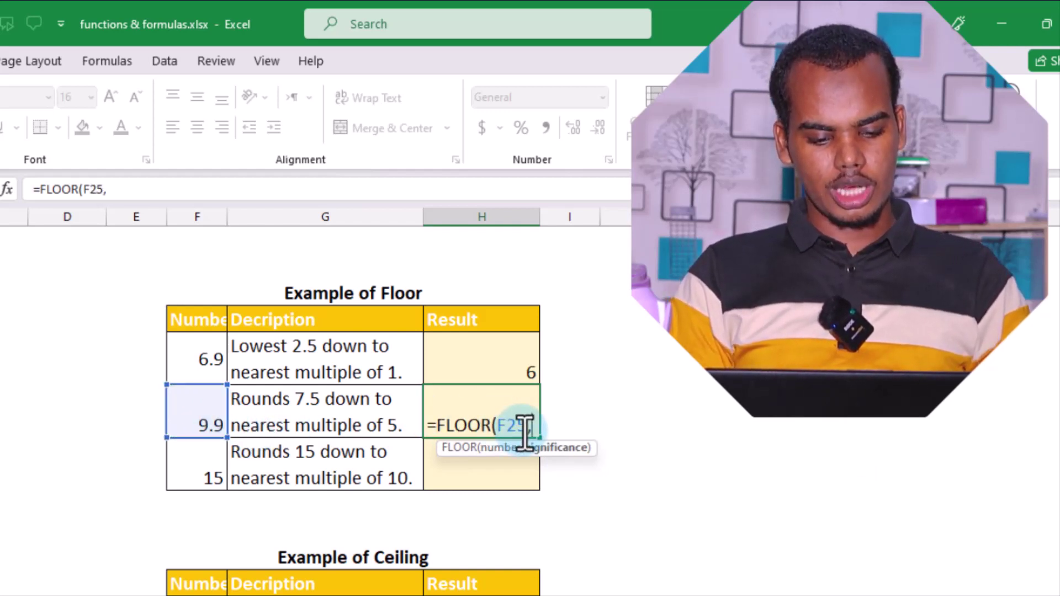
pyautogui.write('5')
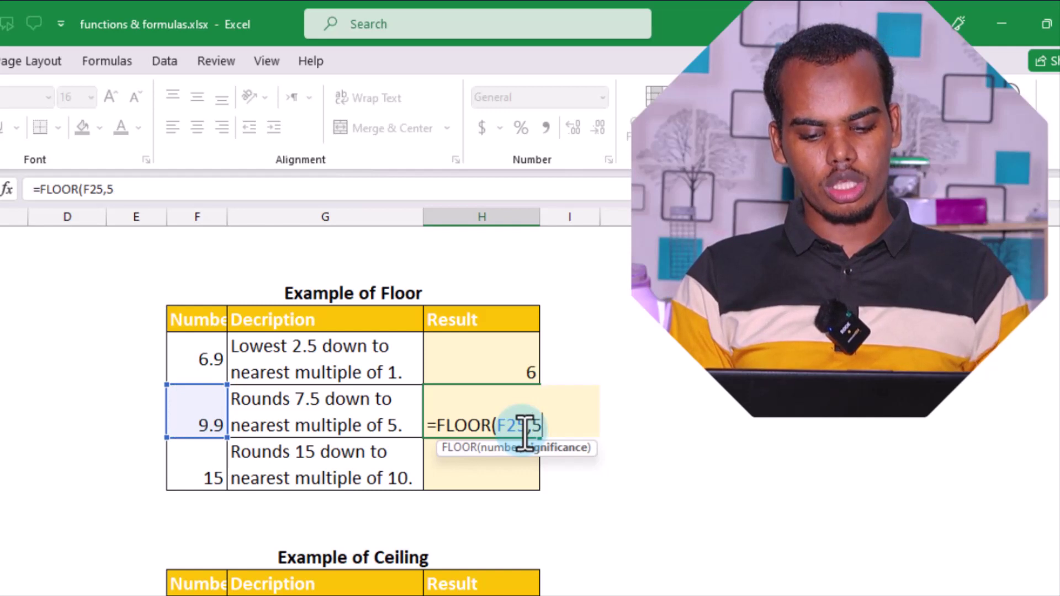
pyautogui.press('Return')
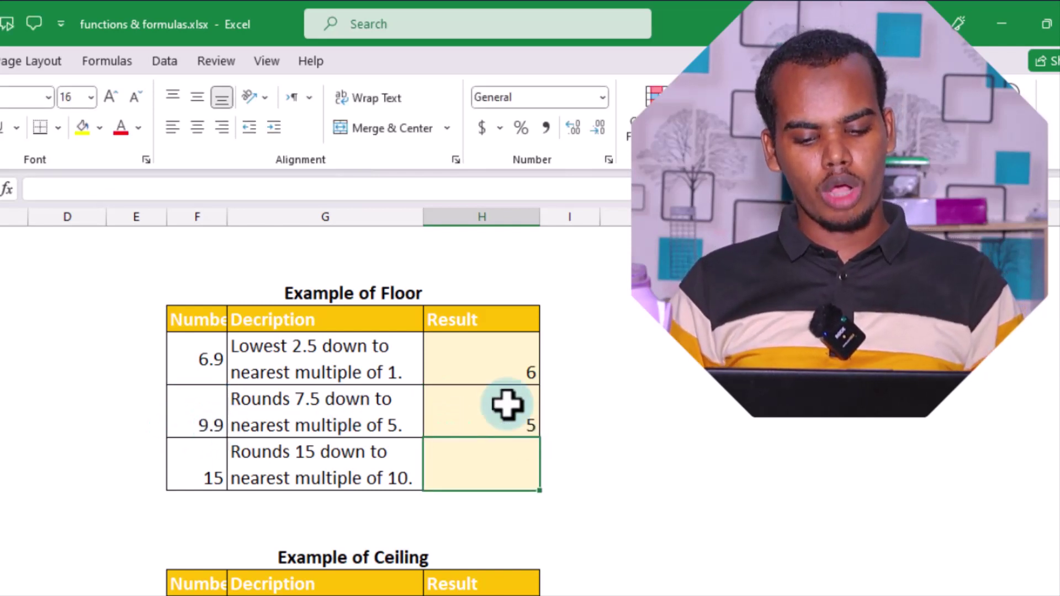
# Change the second Floor number in F25 from 9.9 to 12.5.
pyautogui.click(189, 420)
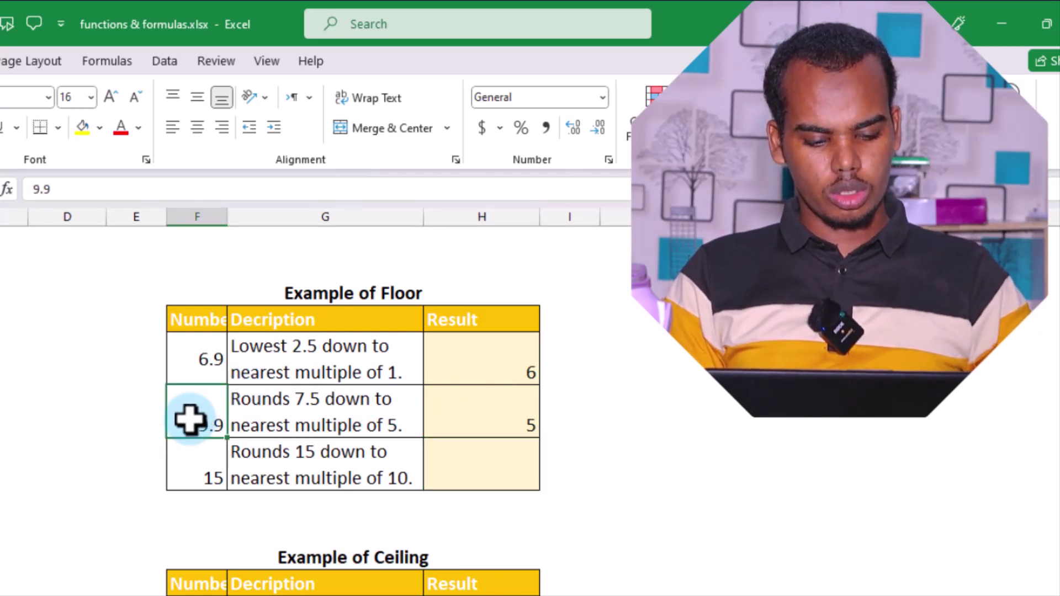
pyautogui.write('12.5')
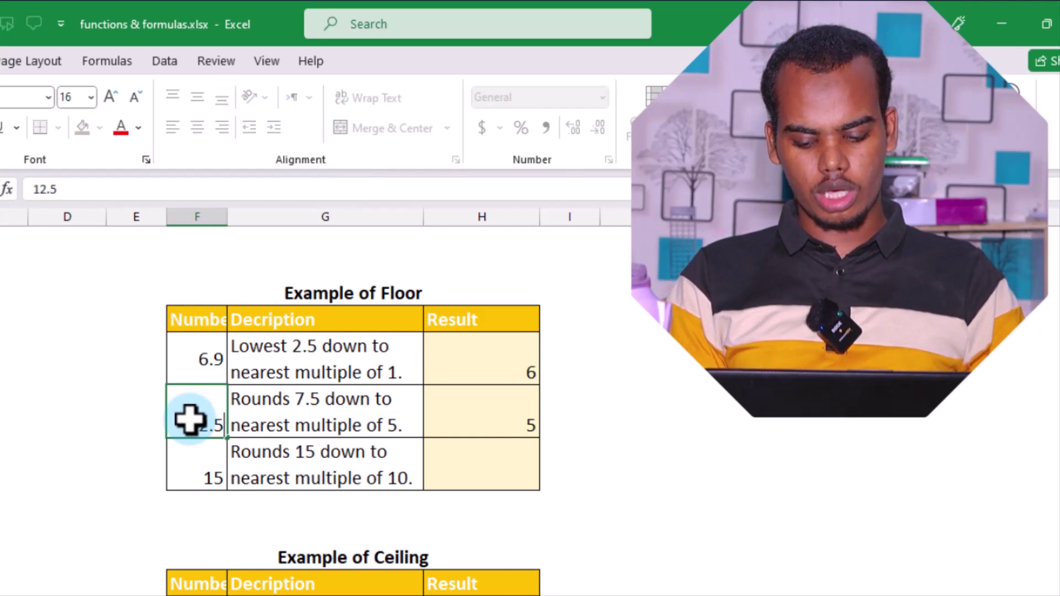
pyautogui.press('Return')
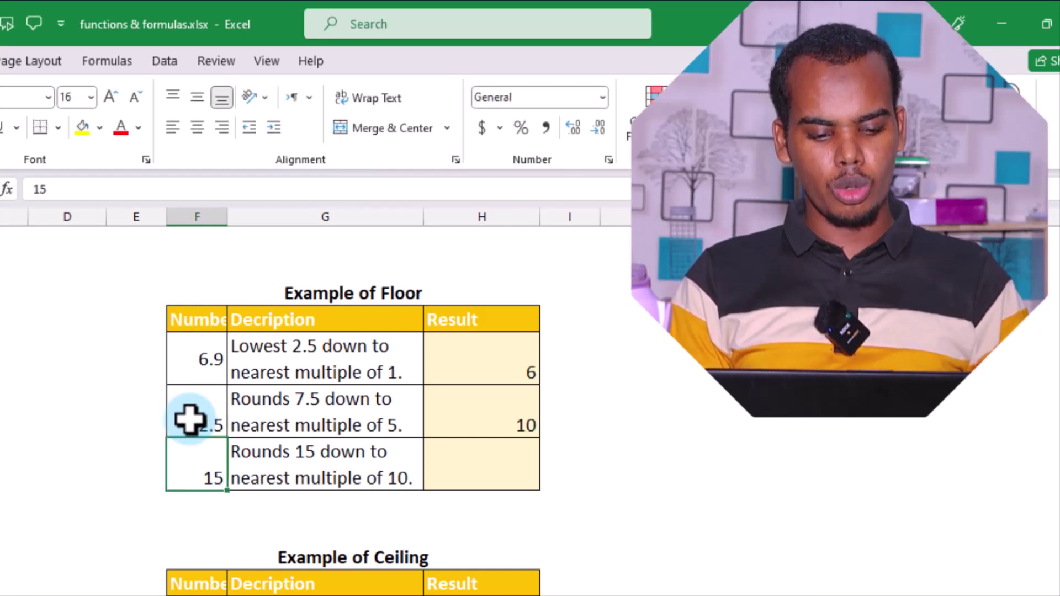
# Enter =FLOOR(F26,10) in H26, rounding 15 down to 10.
pyautogui.click(489, 454)
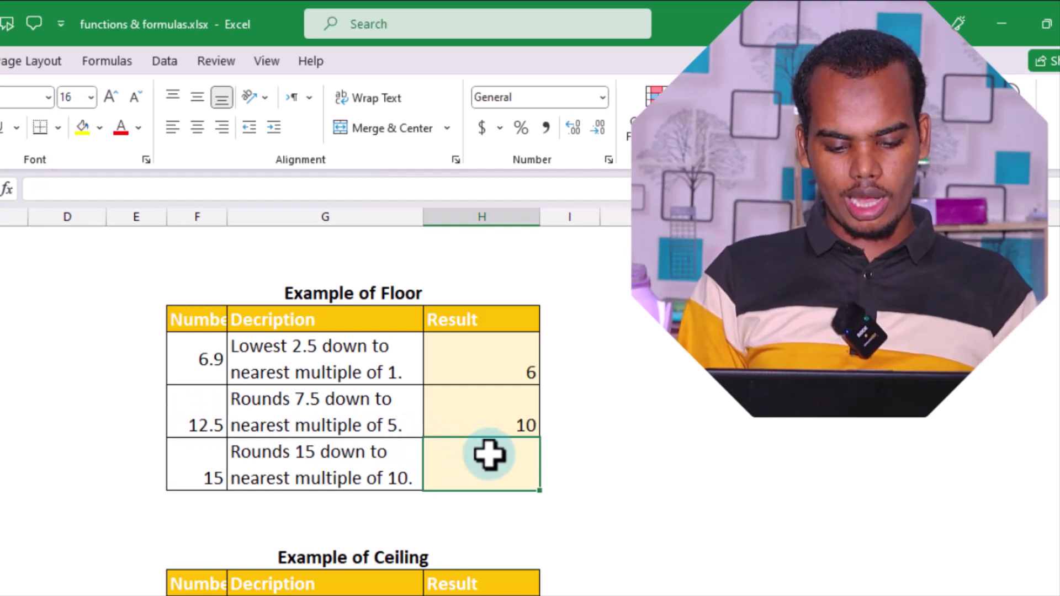
pyautogui.write('=')
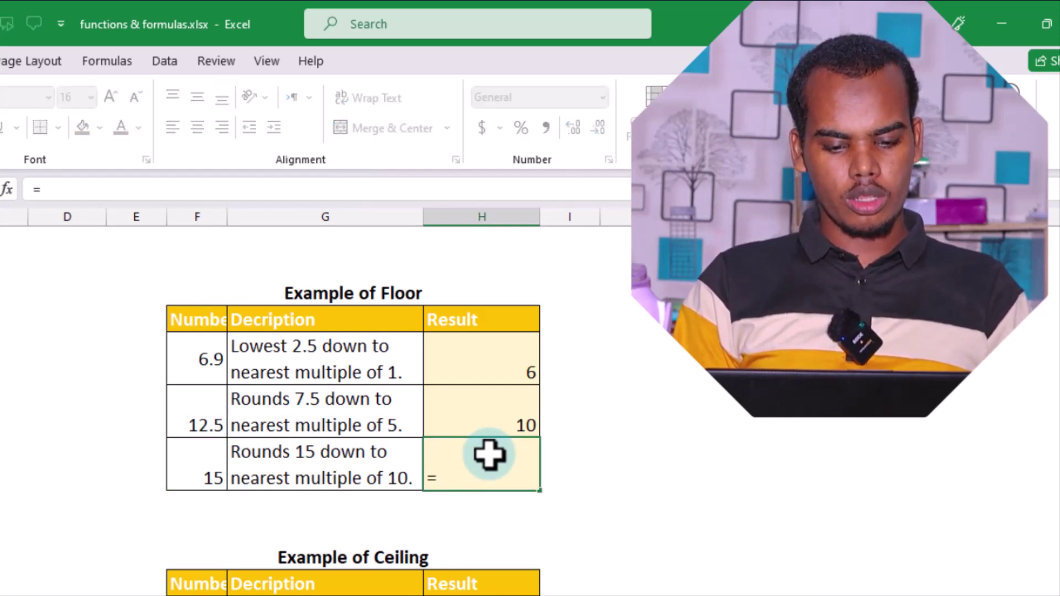
pyautogui.write('floor')
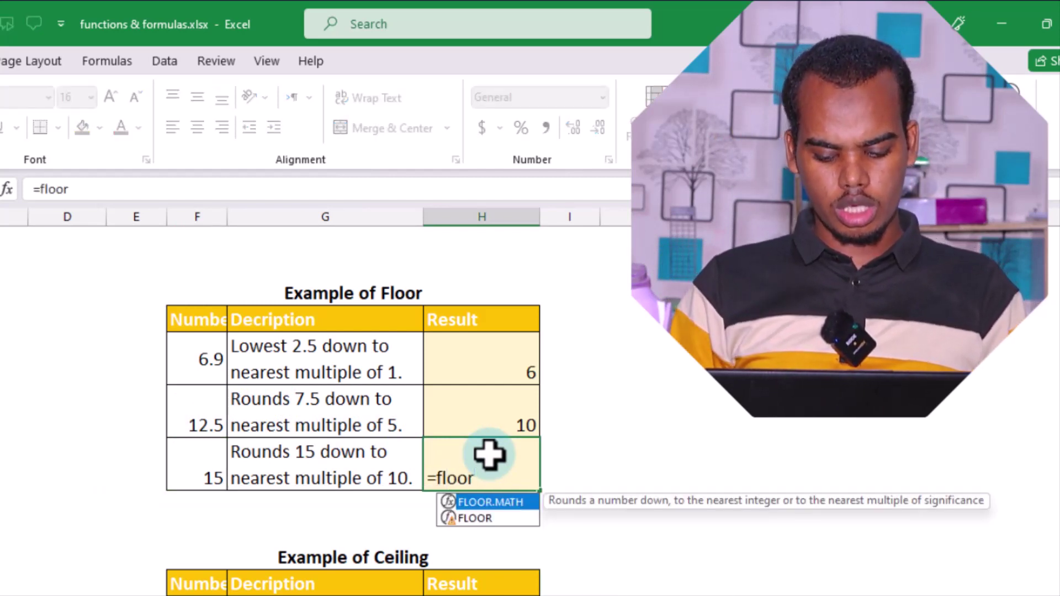
pyautogui.press('Down')
pyautogui.press('Tab')
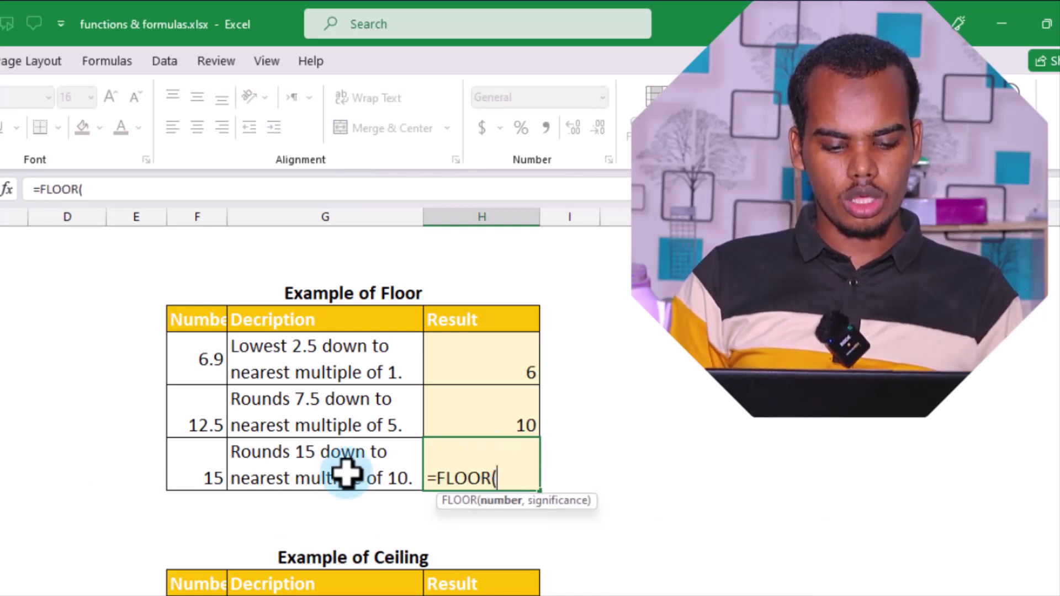
pyautogui.click(221, 476)
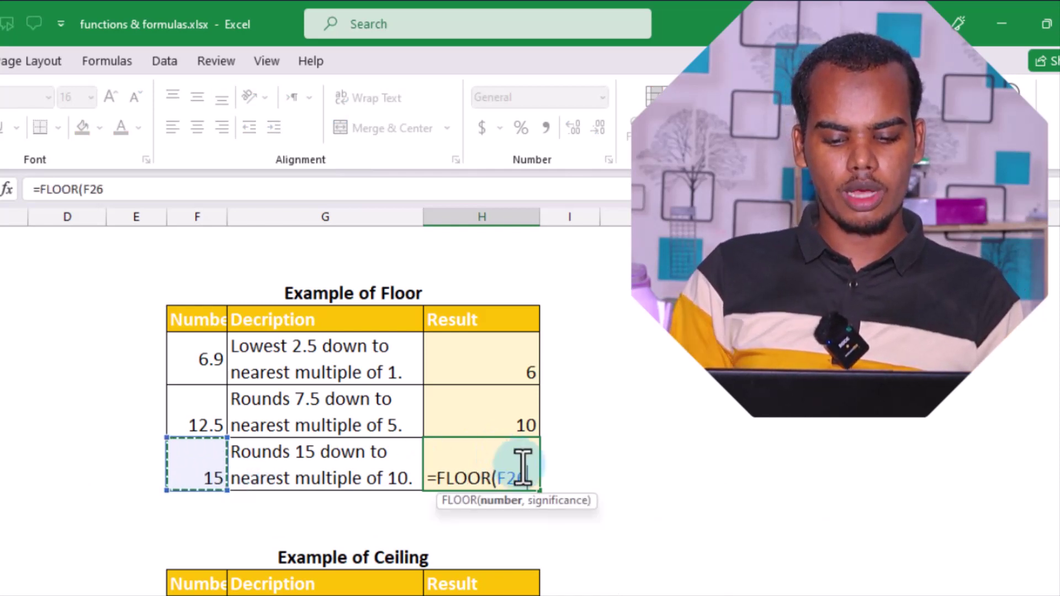
pyautogui.write(',')
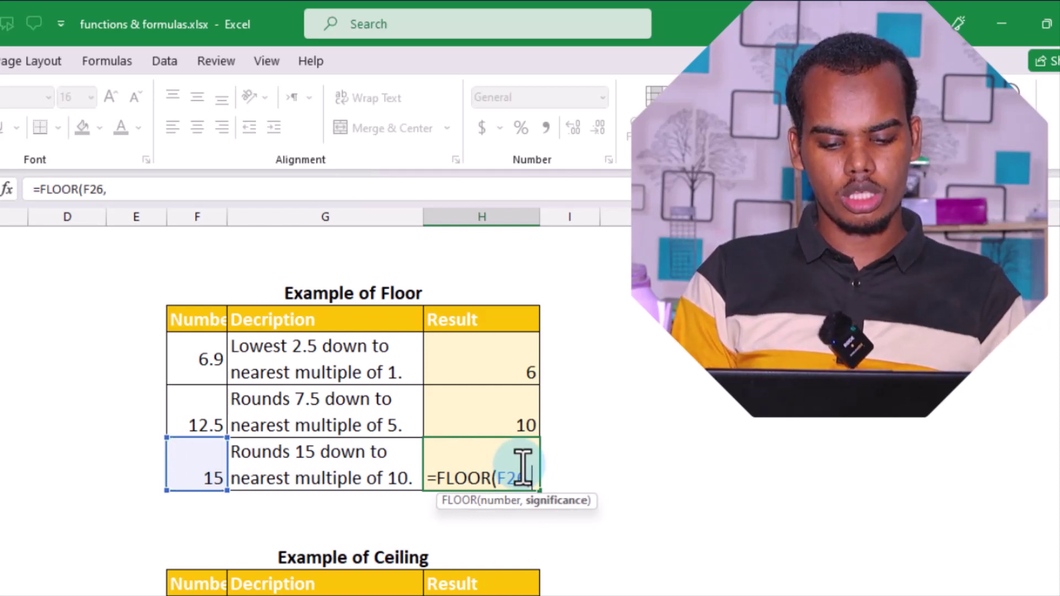
pyautogui.write('10')
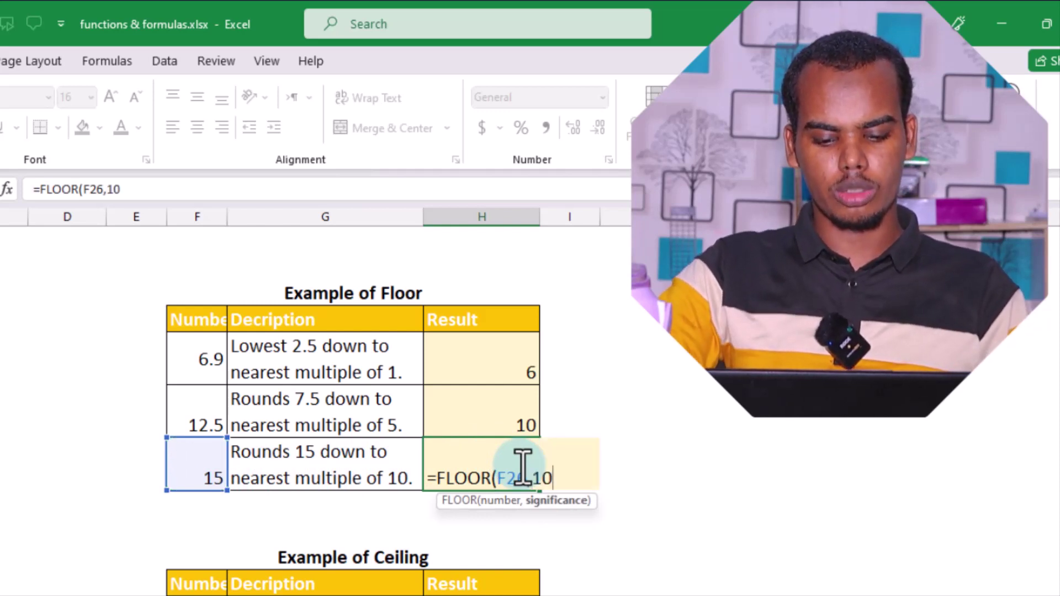
pyautogui.press('Return')
pyautogui.click(520, 466)
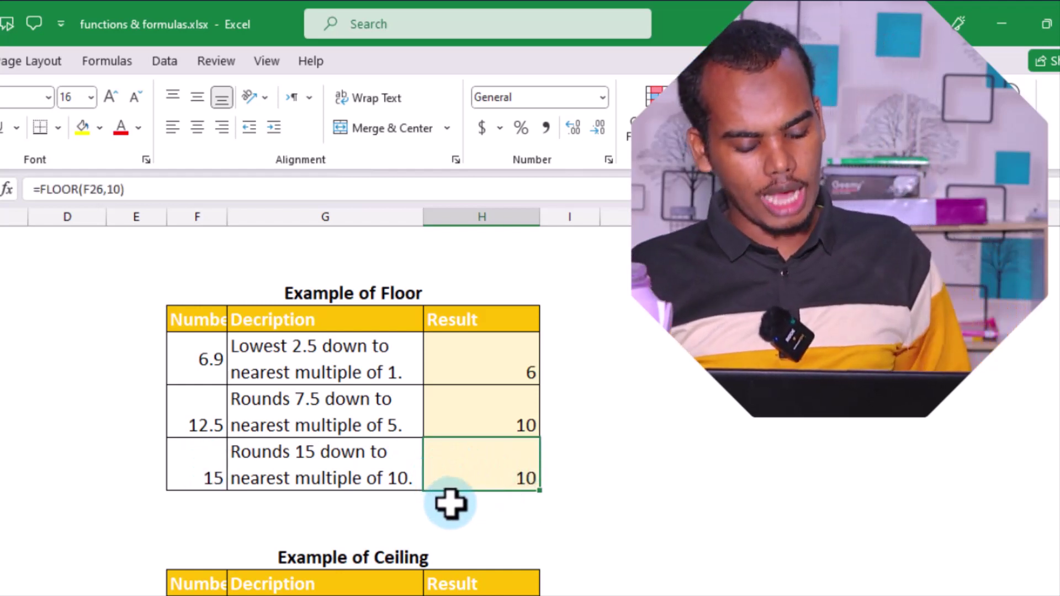
# Scroll to the Ceiling table and enter a CEILING formula on 6.1 in H31, showing 7.
pyautogui.scroll(-1, 450, 503)
pyautogui.scroll(-1, 450, 503)
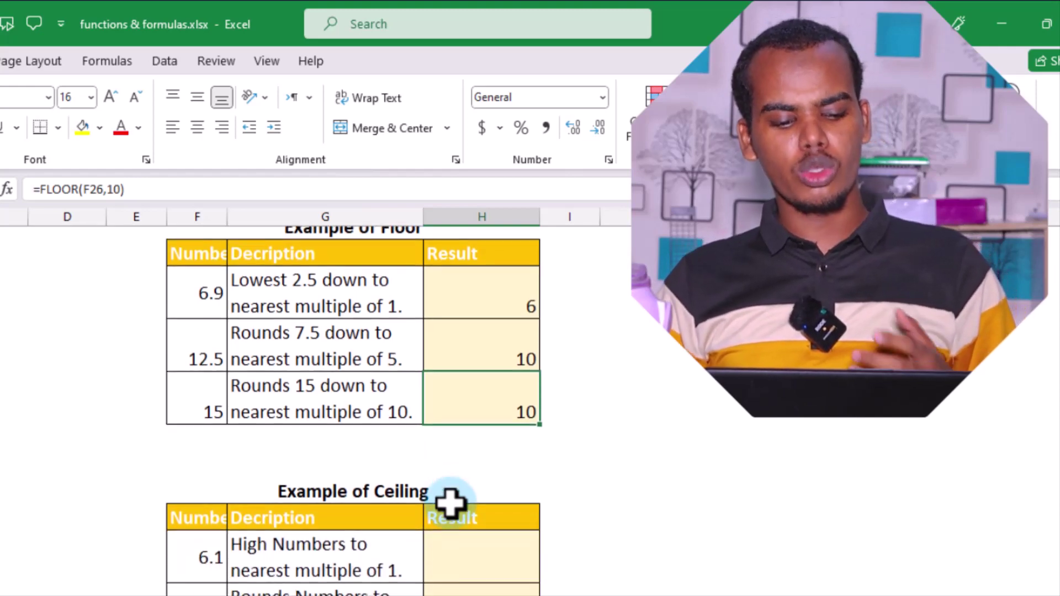
pyautogui.scroll(-1, 451, 504)
pyautogui.scroll(-1, 450, 503)
pyautogui.scroll(-1, 451, 503)
pyautogui.scroll(-1, 450, 504)
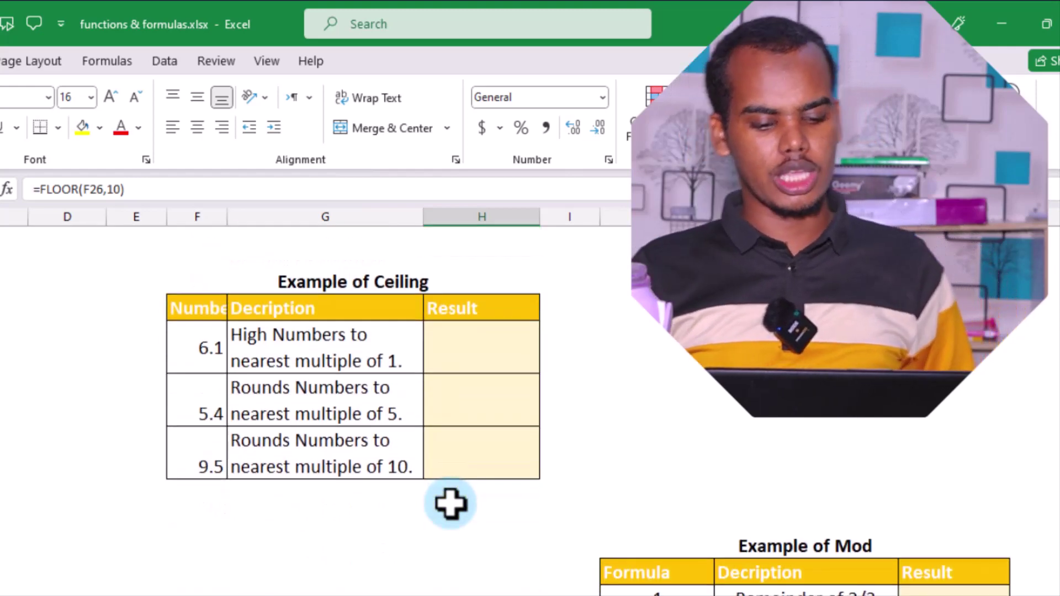
pyautogui.scroll(1, 450, 504)
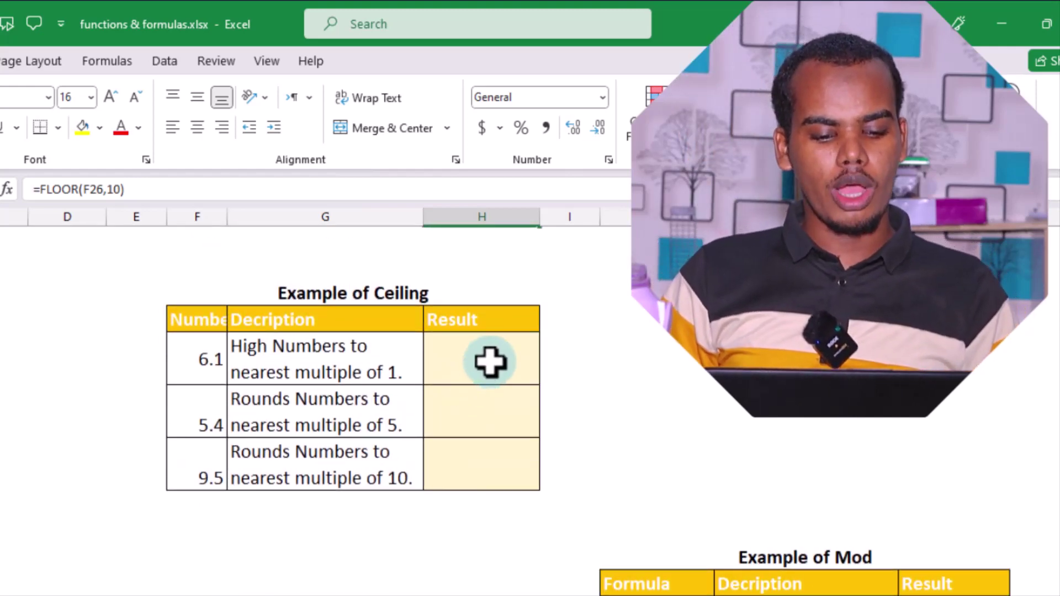
pyautogui.click(490, 362)
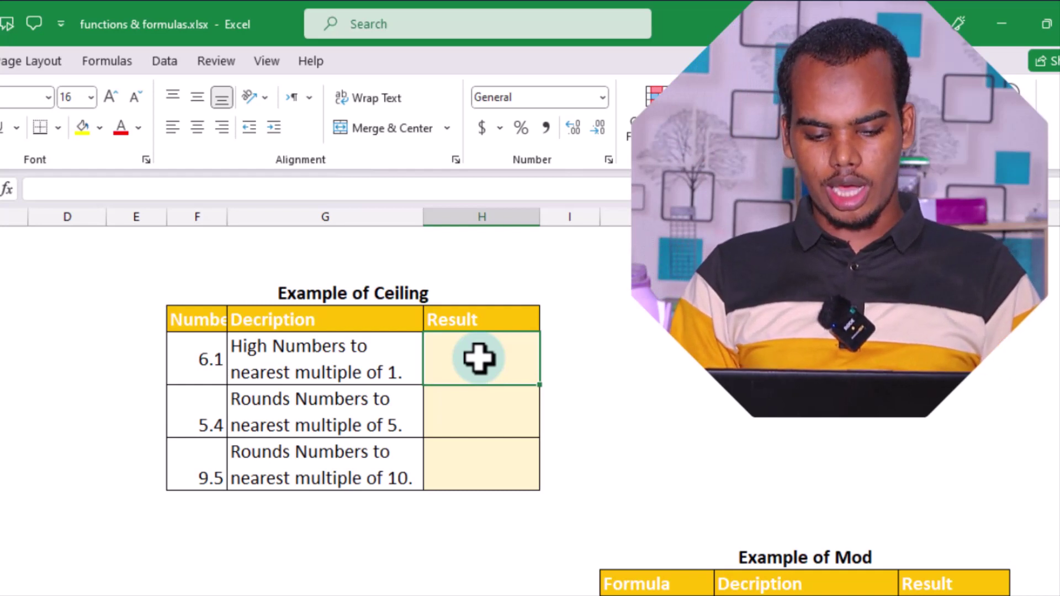
pyautogui.write('=')
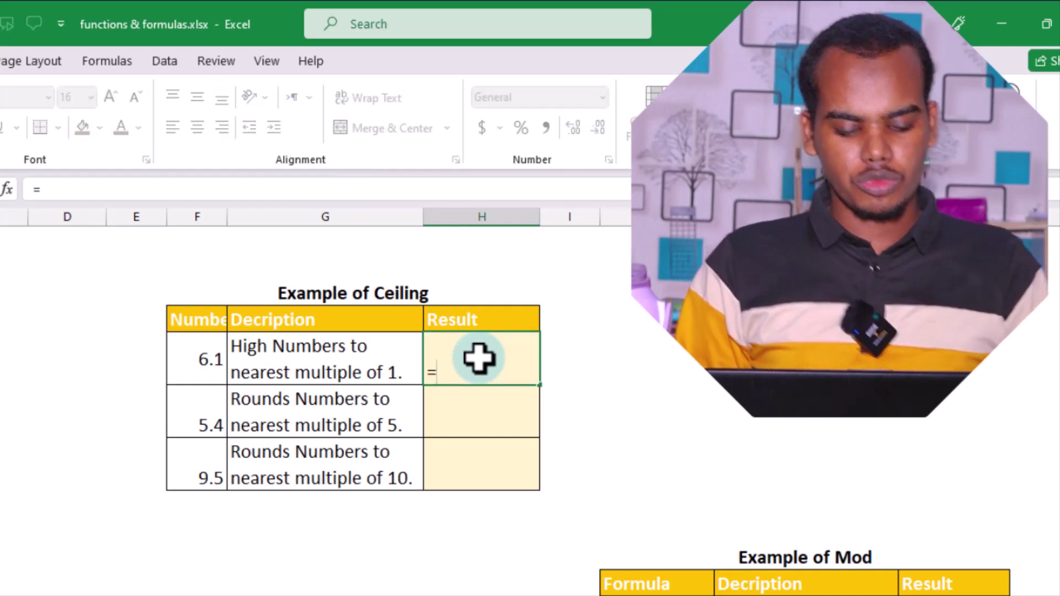
pyautogui.write('cel')
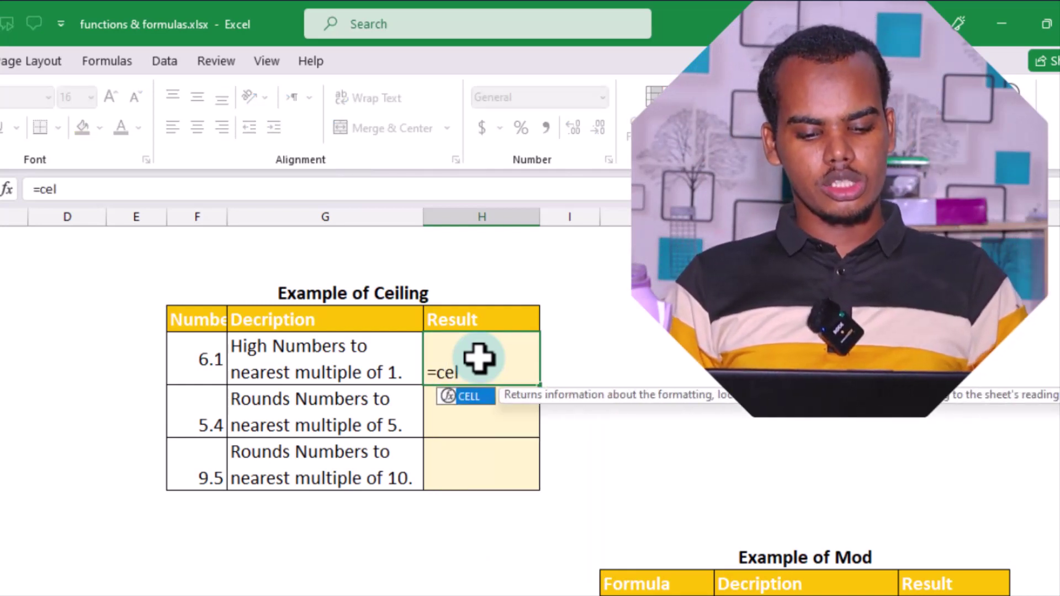
pyautogui.press('BackSpace')
pyautogui.write('i')
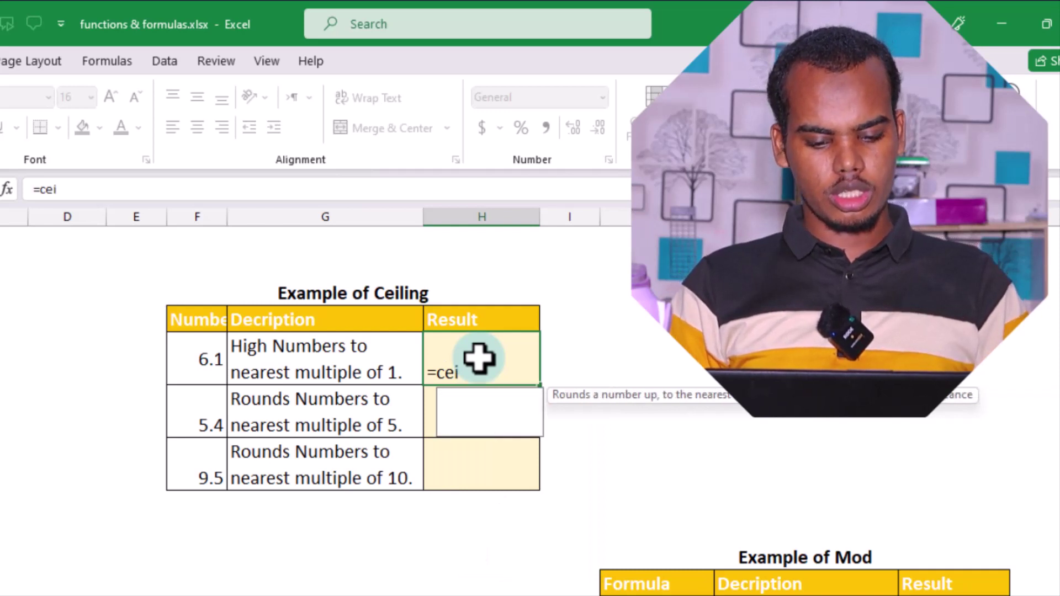
pyautogui.write('l')
pyautogui.press('Down')
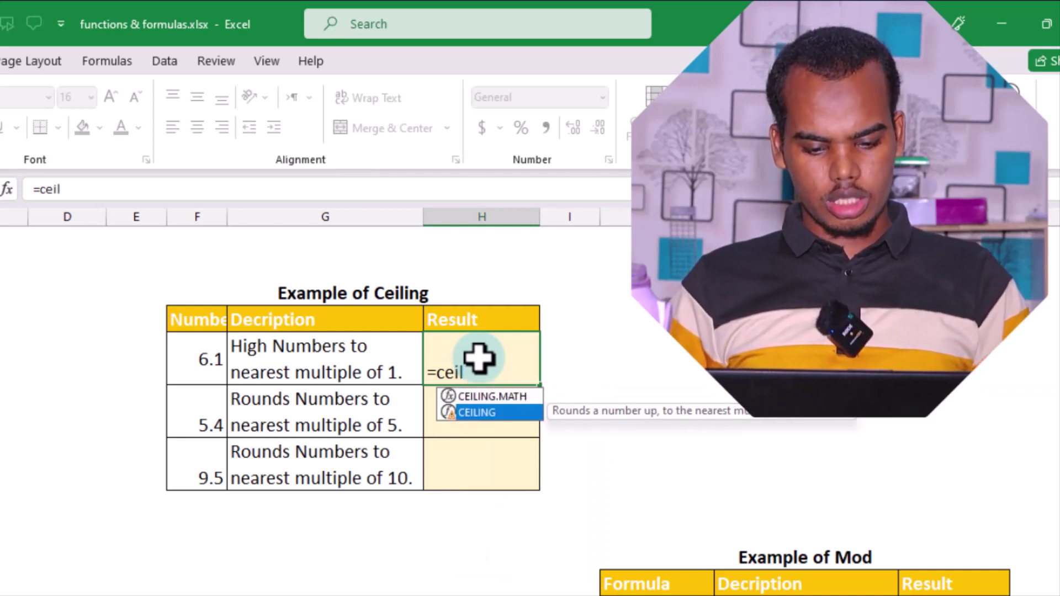
pyautogui.press('Tab')
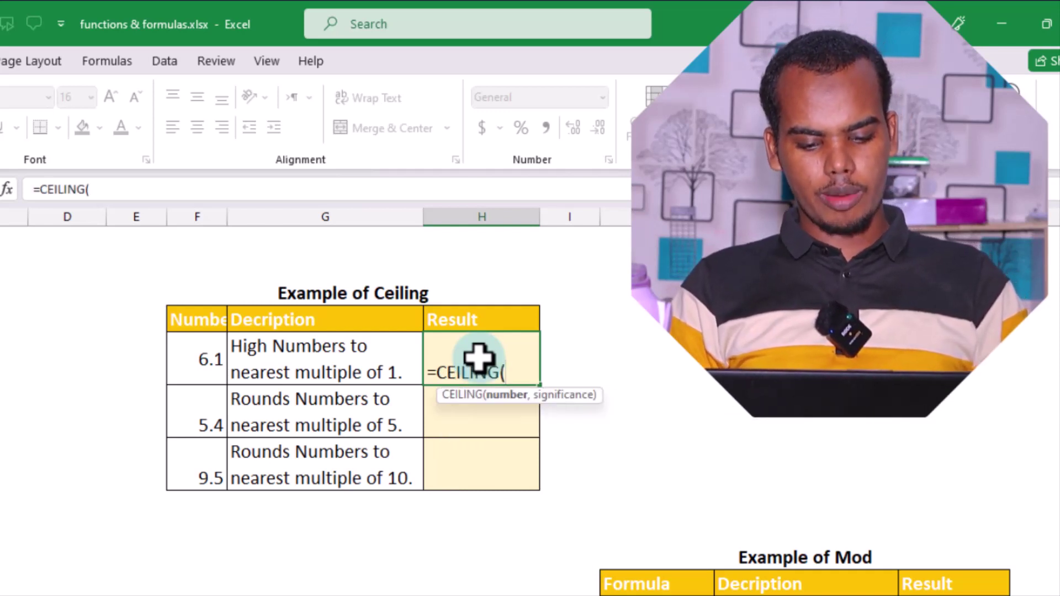
pyautogui.click(218, 359)
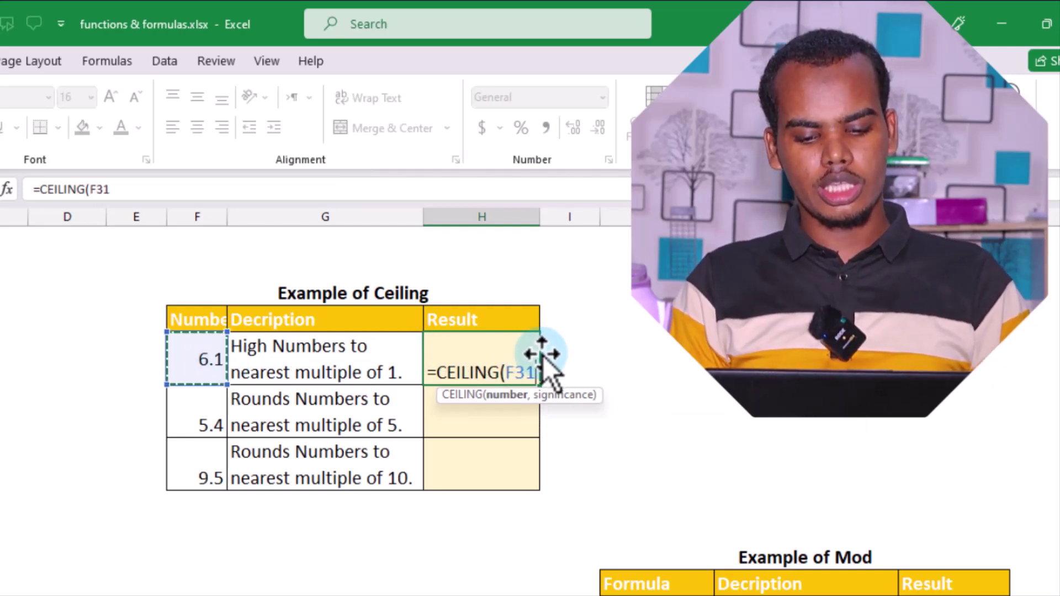
pyautogui.write(',1')
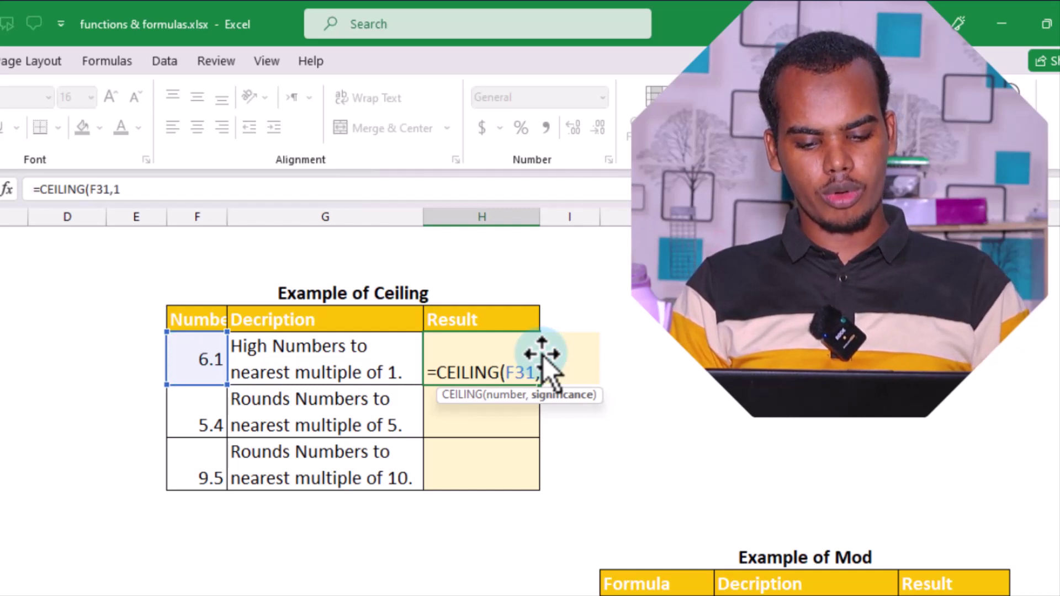
pyautogui.press('Return')
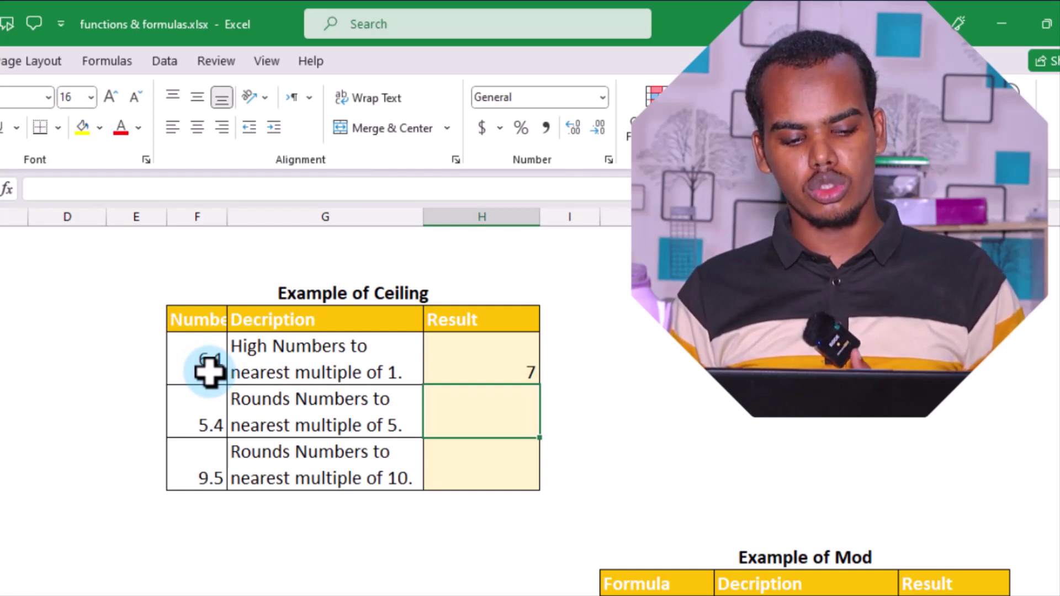
pyautogui.click(209, 371)
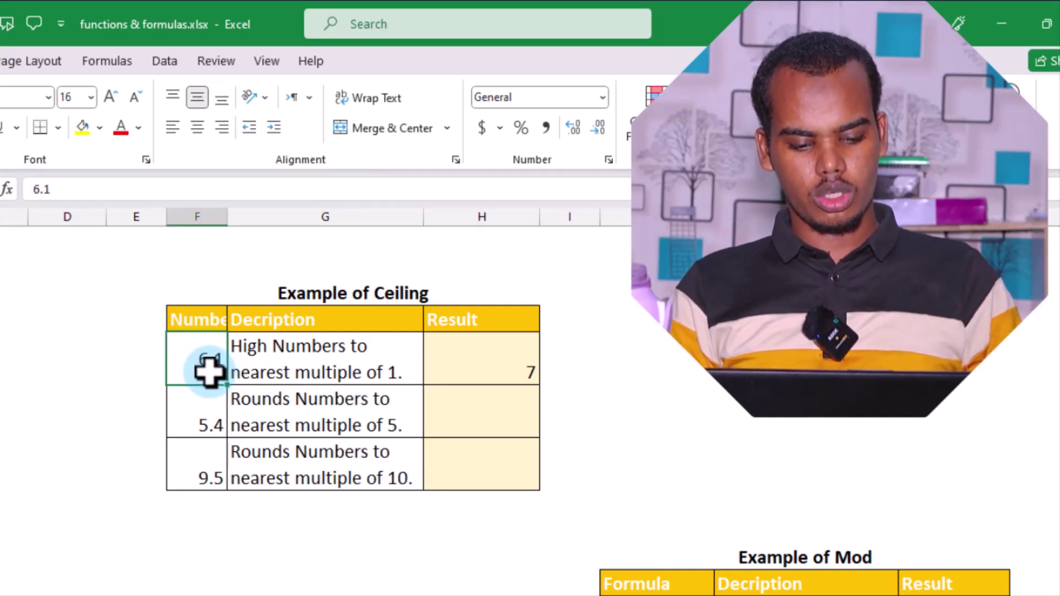
# Enter =CEILING(F32,5) in H32, rounding 5.4 up to 10.
pyautogui.click(486, 408)
pyautogui.write('=')
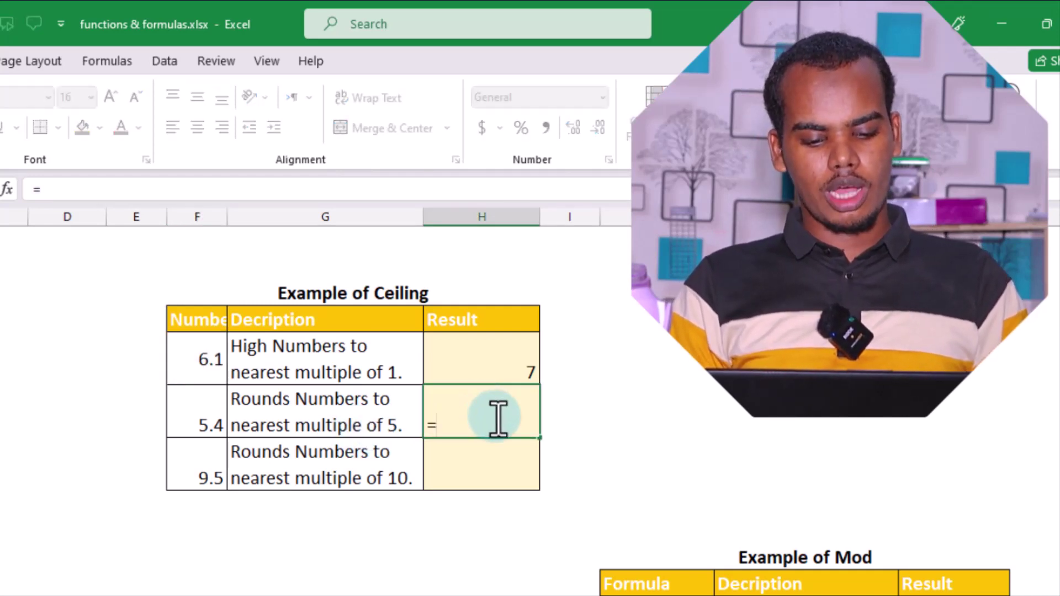
pyautogui.write('ce')
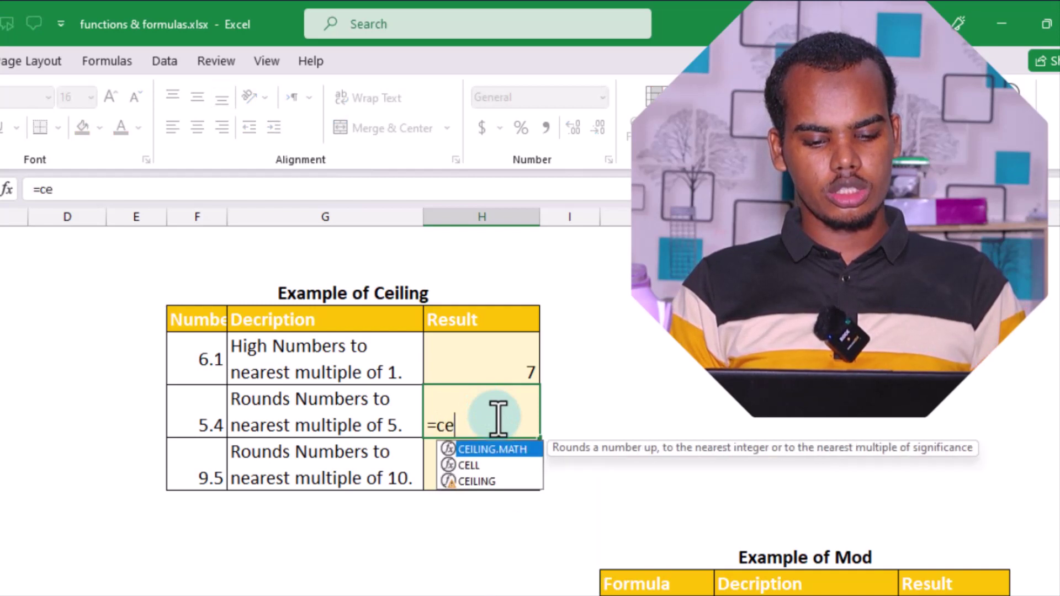
pyautogui.write('ili')
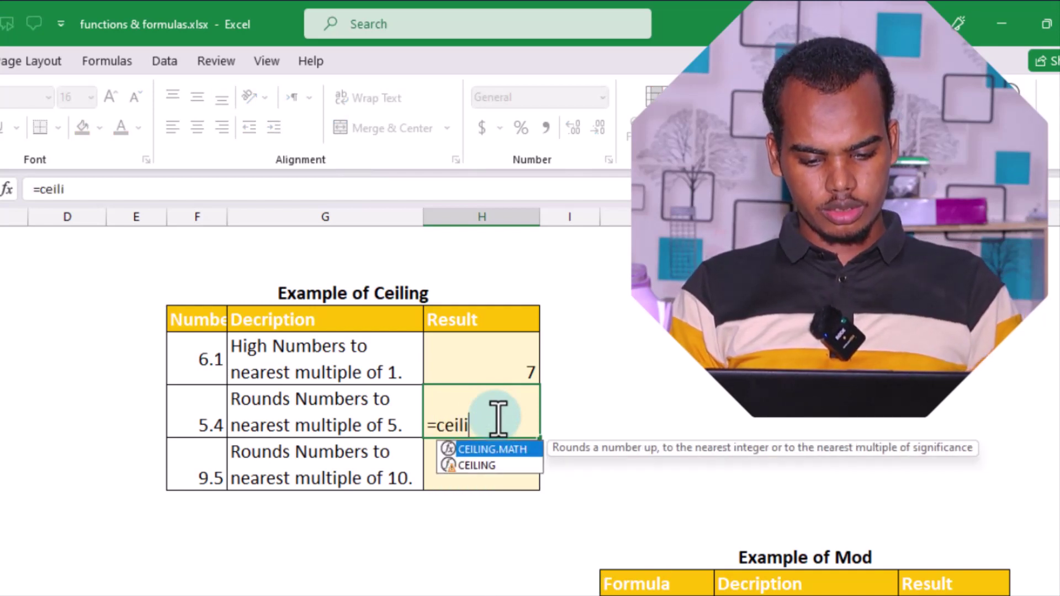
pyautogui.write('in')
pyautogui.press('BackSpace')
pyautogui.press('BackSpace')
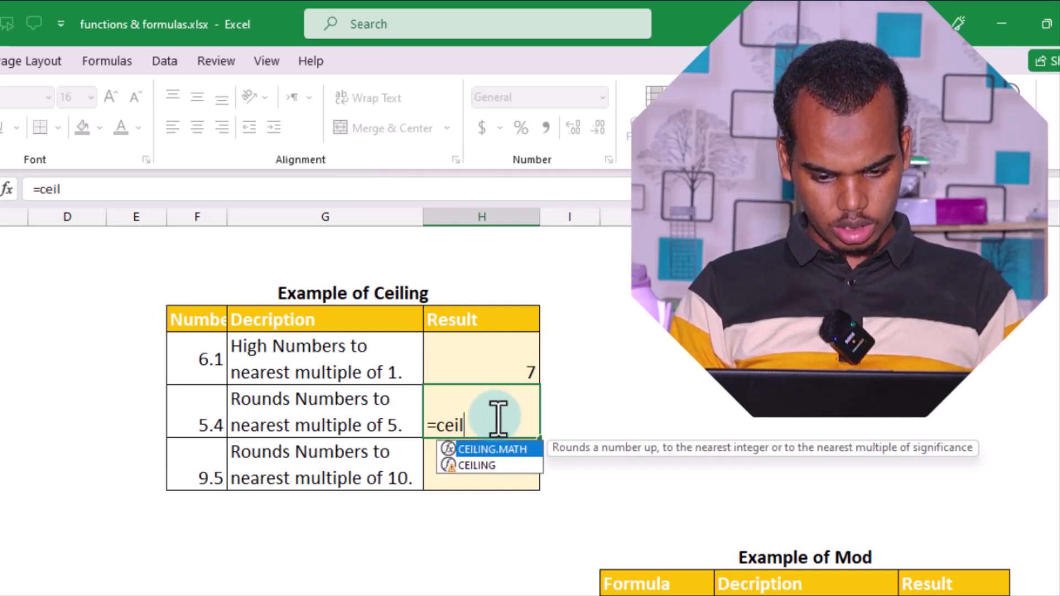
pyautogui.write('ing')
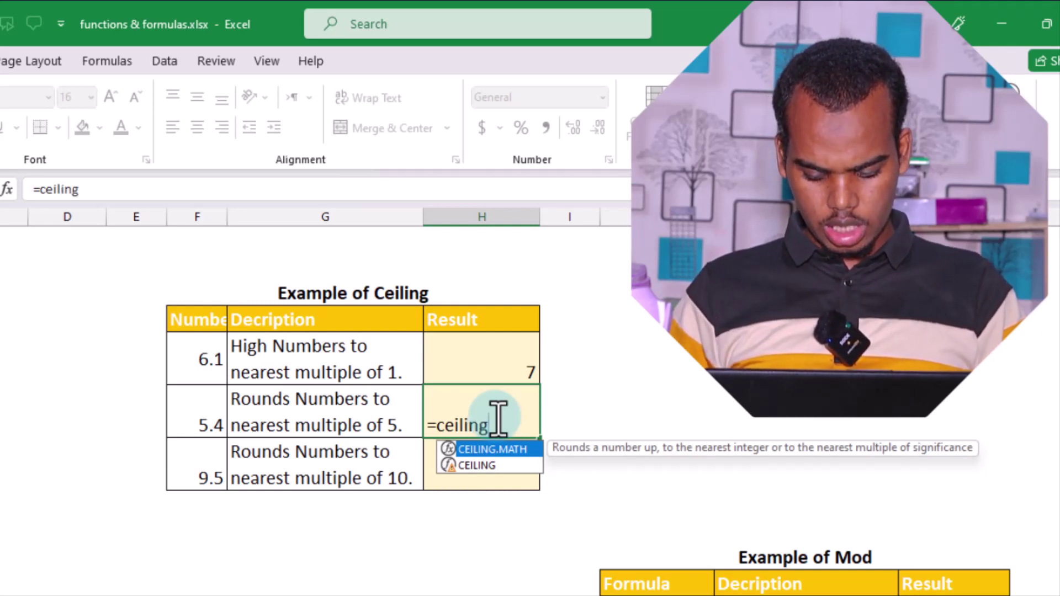
pyautogui.press('Down')
pyautogui.press('Tab')
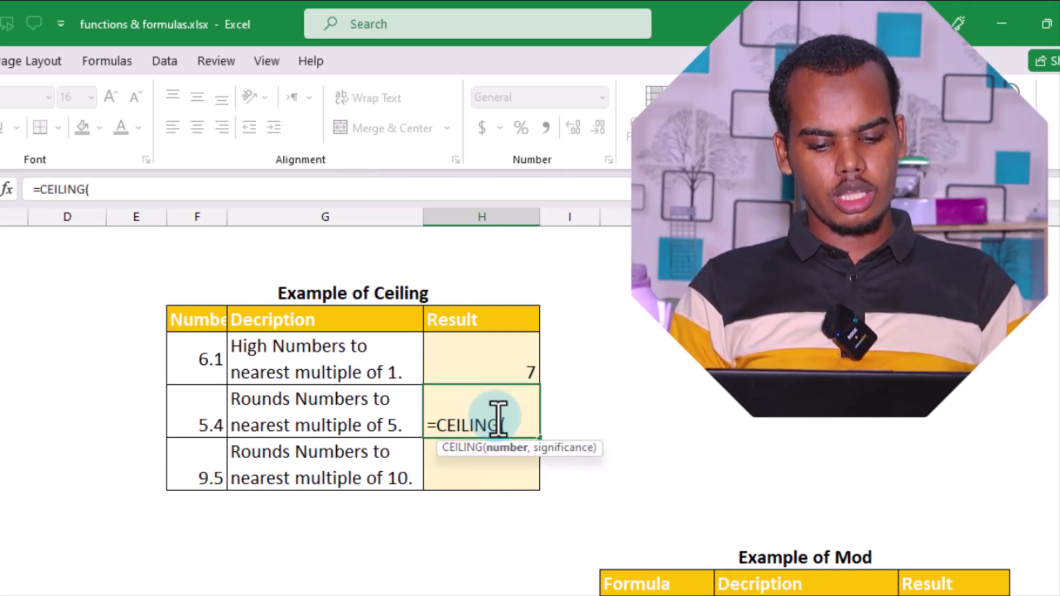
pyautogui.click(208, 425)
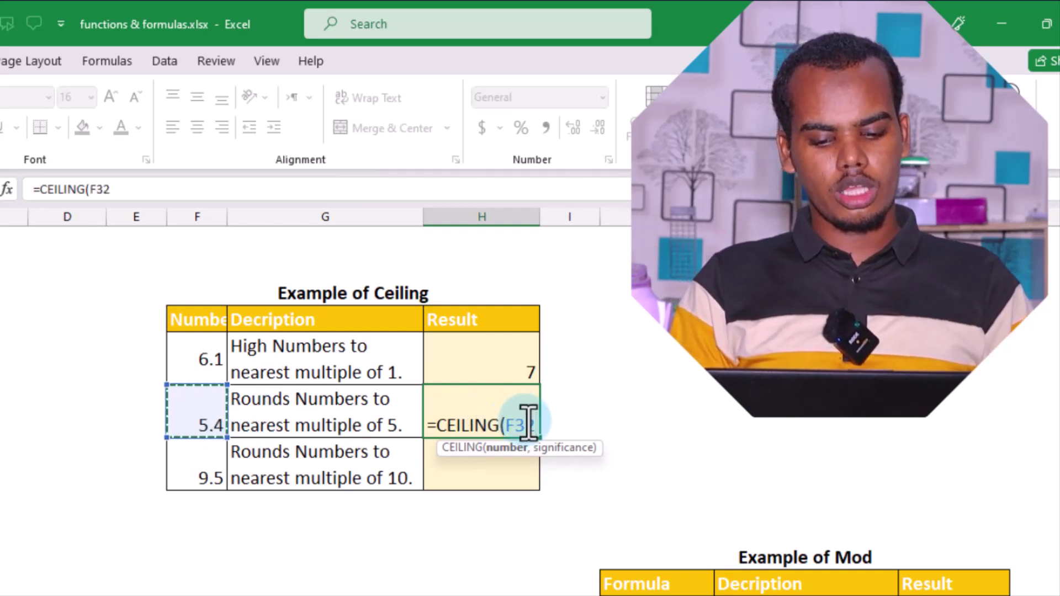
pyautogui.write(',5')
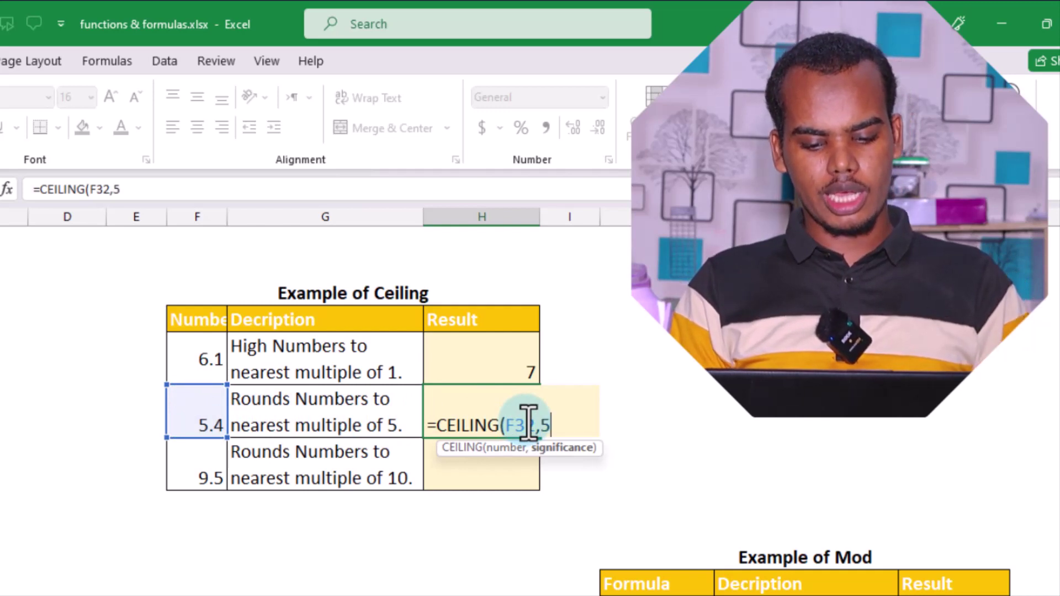
pyautogui.press('Return')
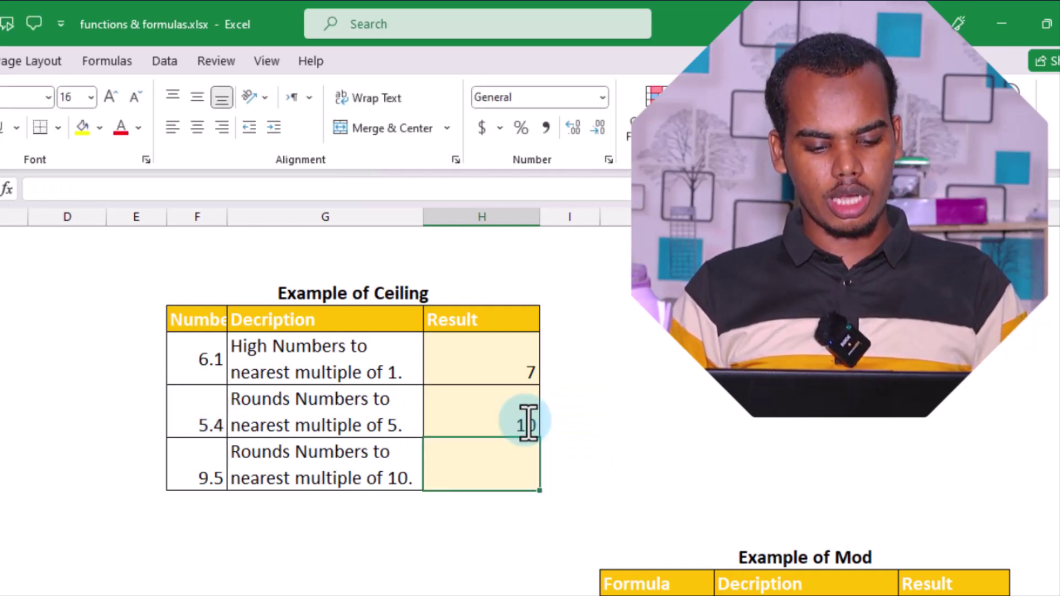
pyautogui.click(203, 417)
pyautogui.click(494, 420)
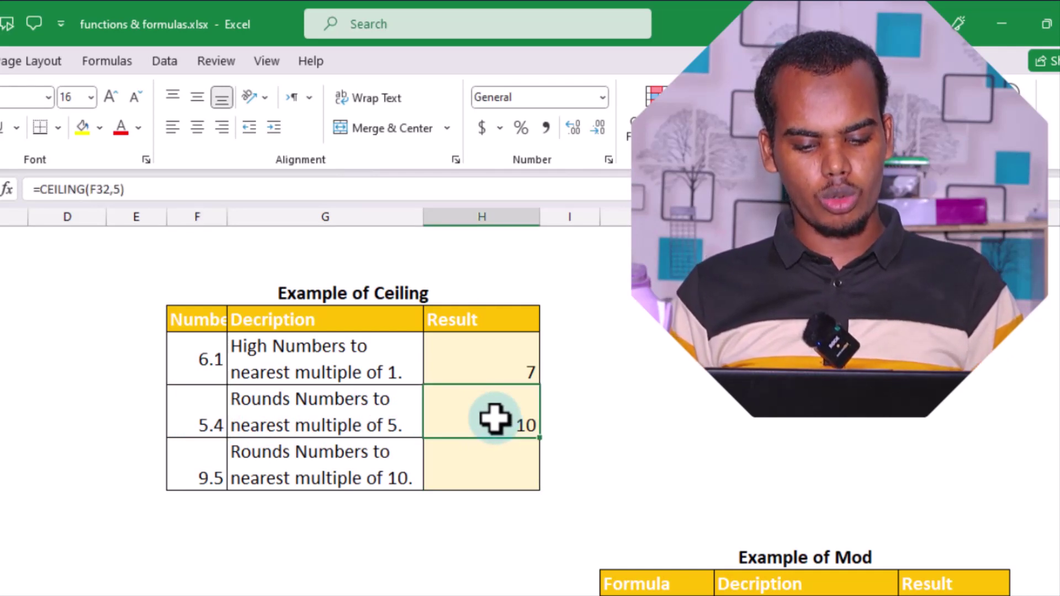
pyautogui.click(485, 457)
# Enter =CEILING(F33,10) in H33, rounding 9.5 up to 10.
pyautogui.write('=')
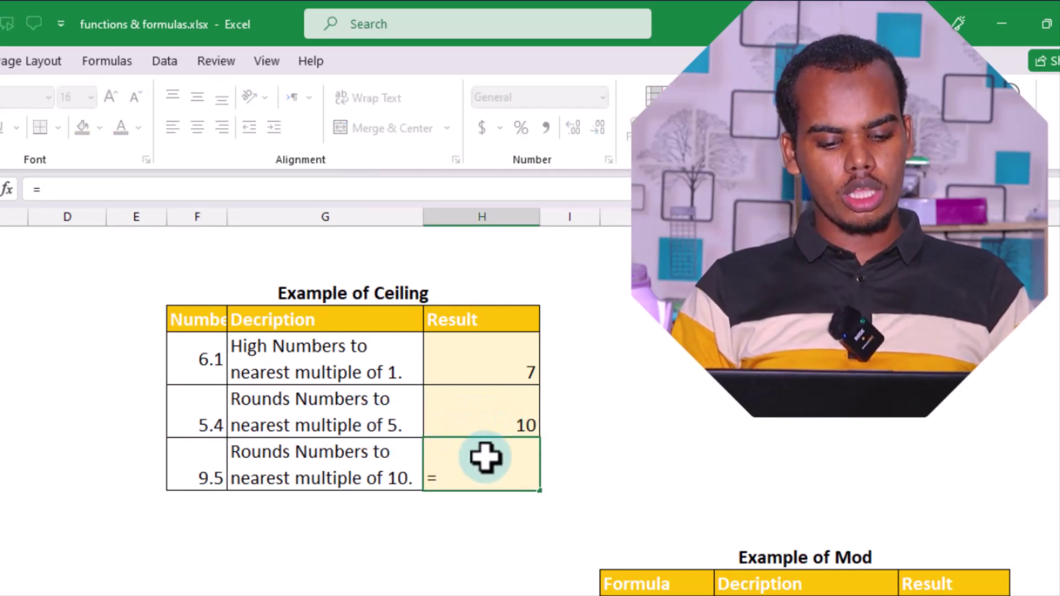
pyautogui.write('ce')
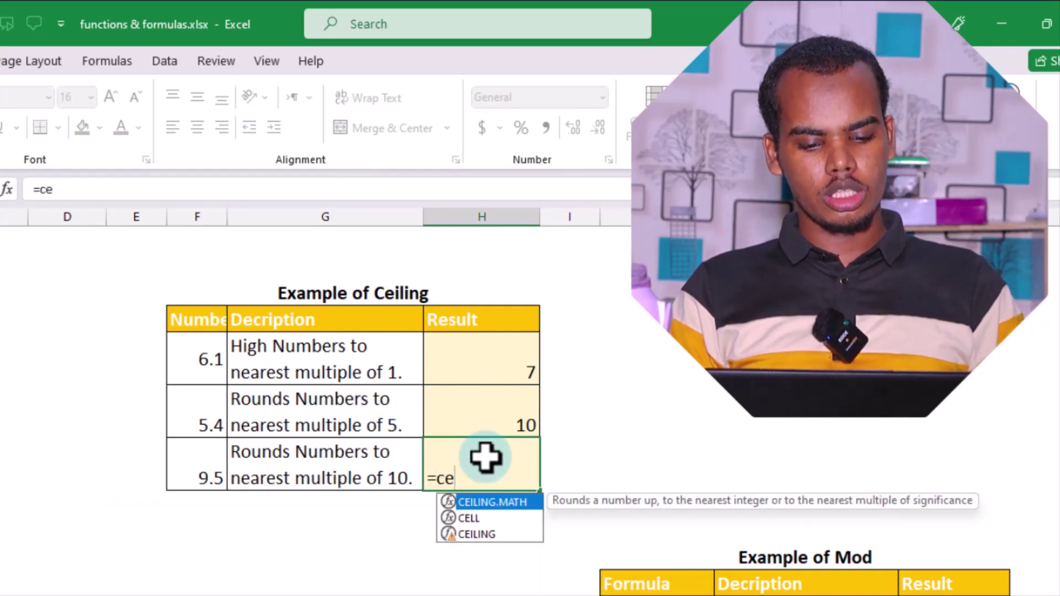
pyautogui.write('ili')
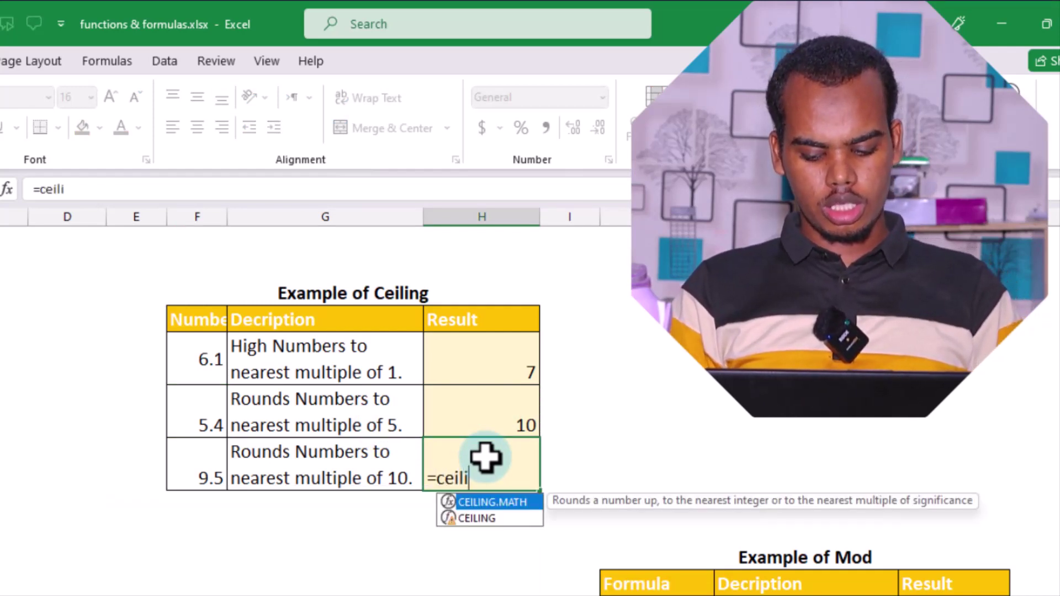
pyautogui.press('Down')
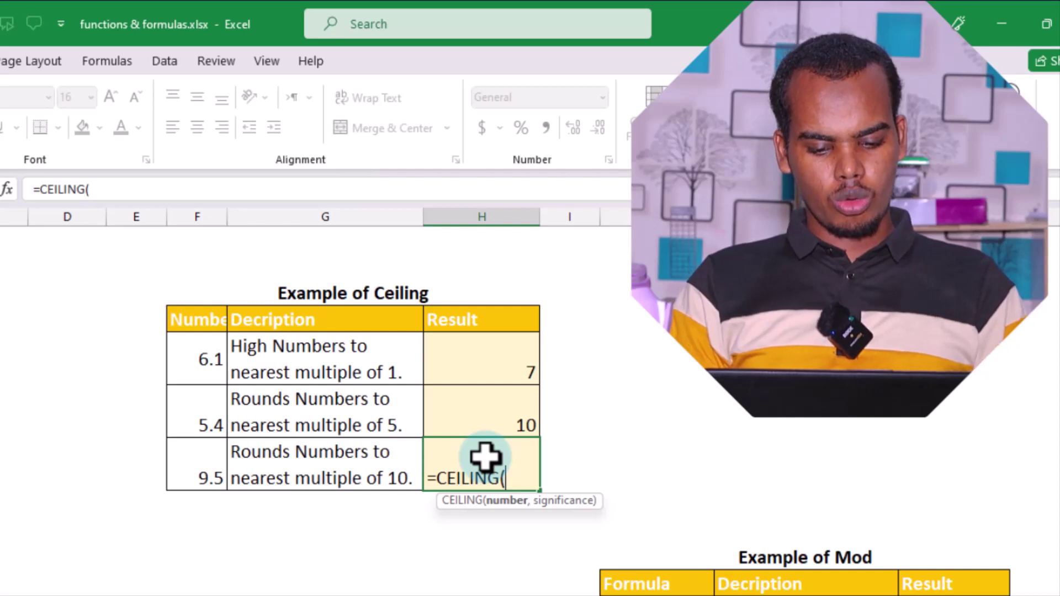
pyautogui.click(209, 474)
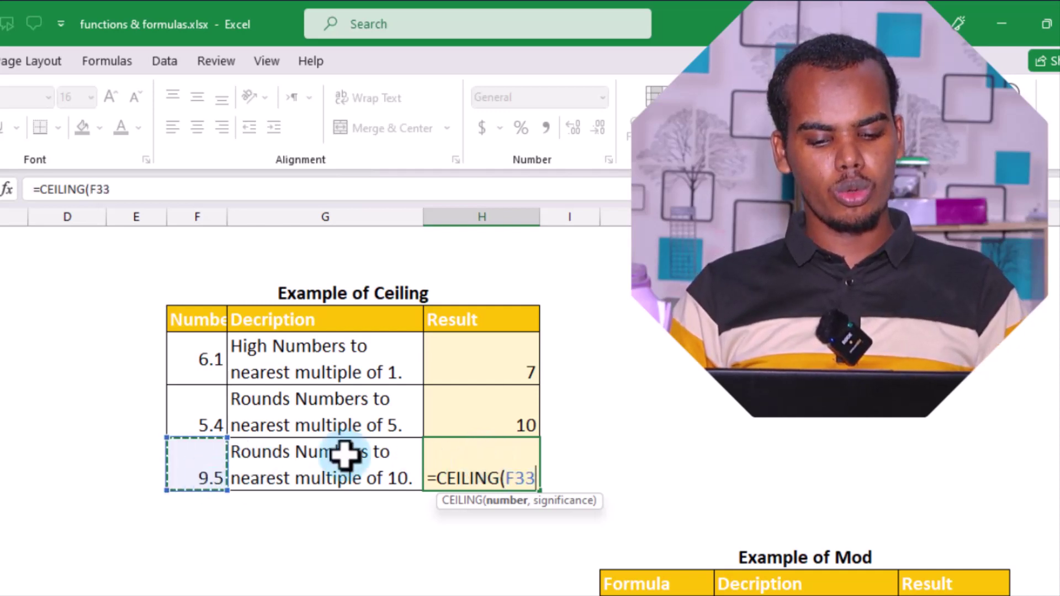
pyautogui.write(',')
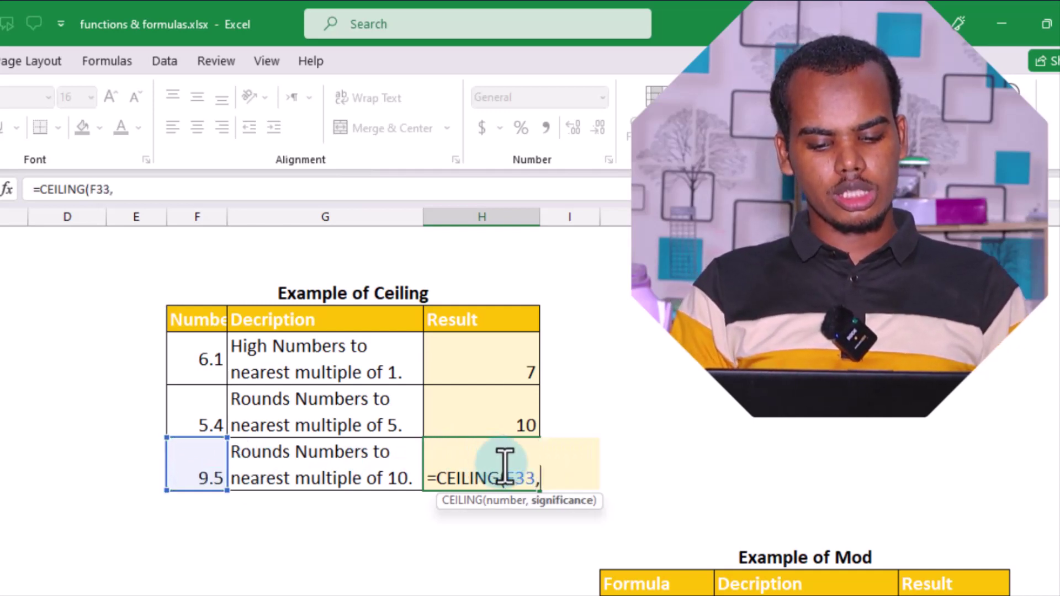
pyautogui.write('10')
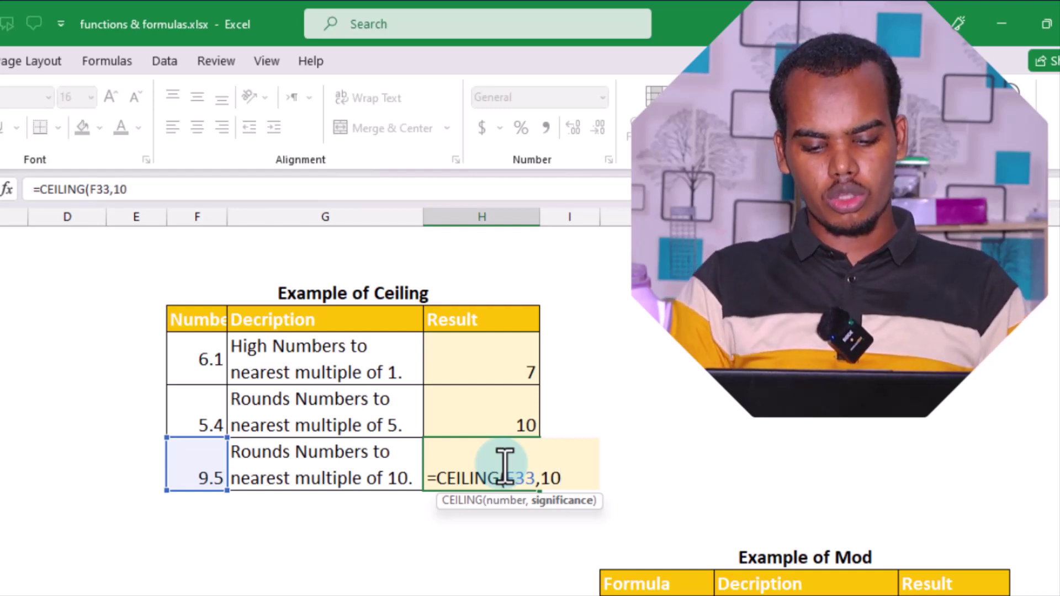
pyautogui.press('Return')
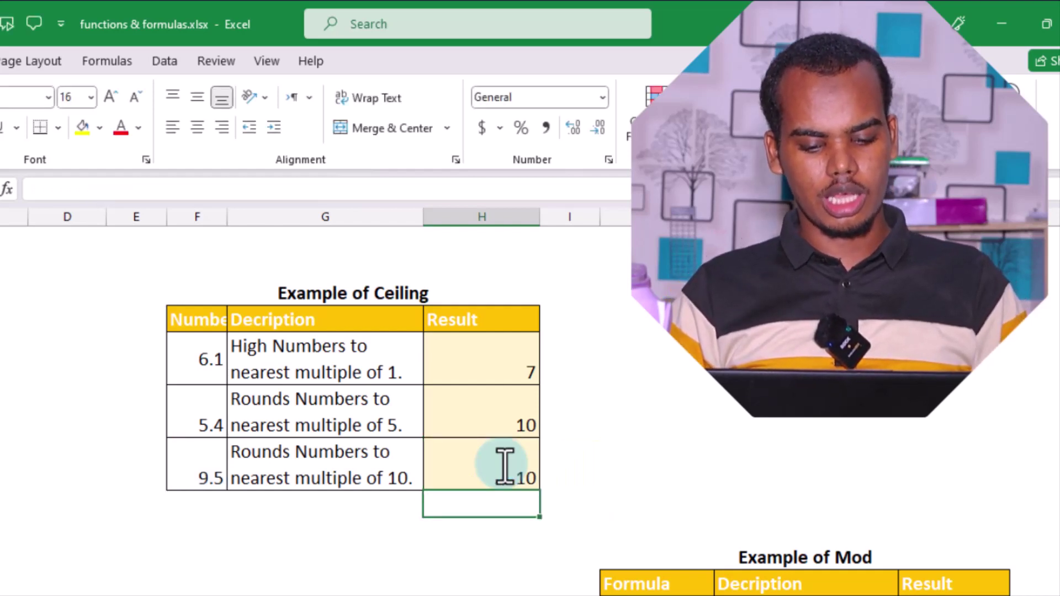
pyautogui.click(505, 465)
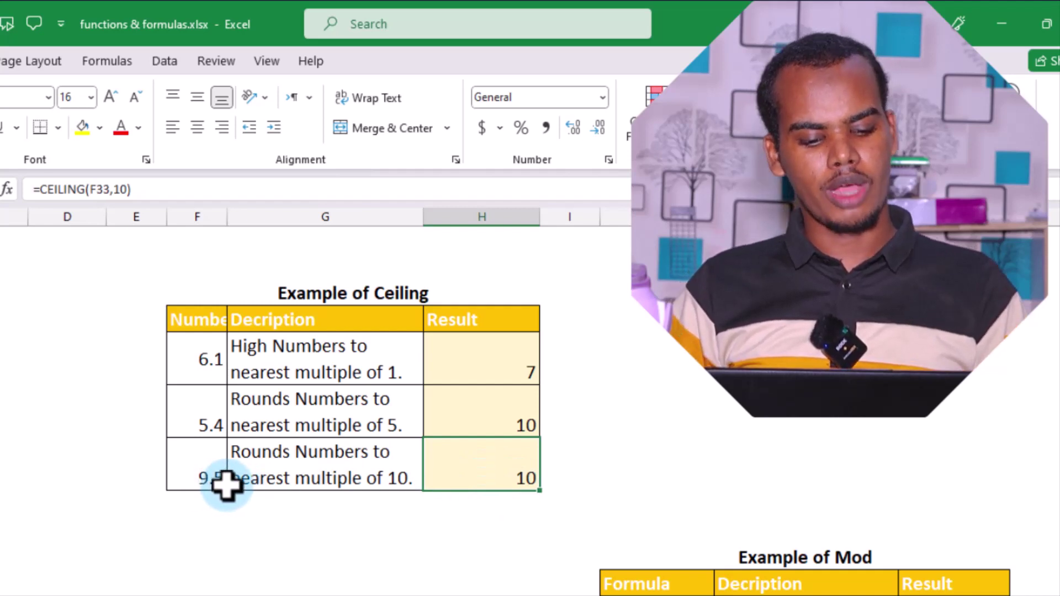
# Change the third Ceiling example number from 9.5 to 14.5, so its result becomes 20.
pyautogui.click(202, 469)
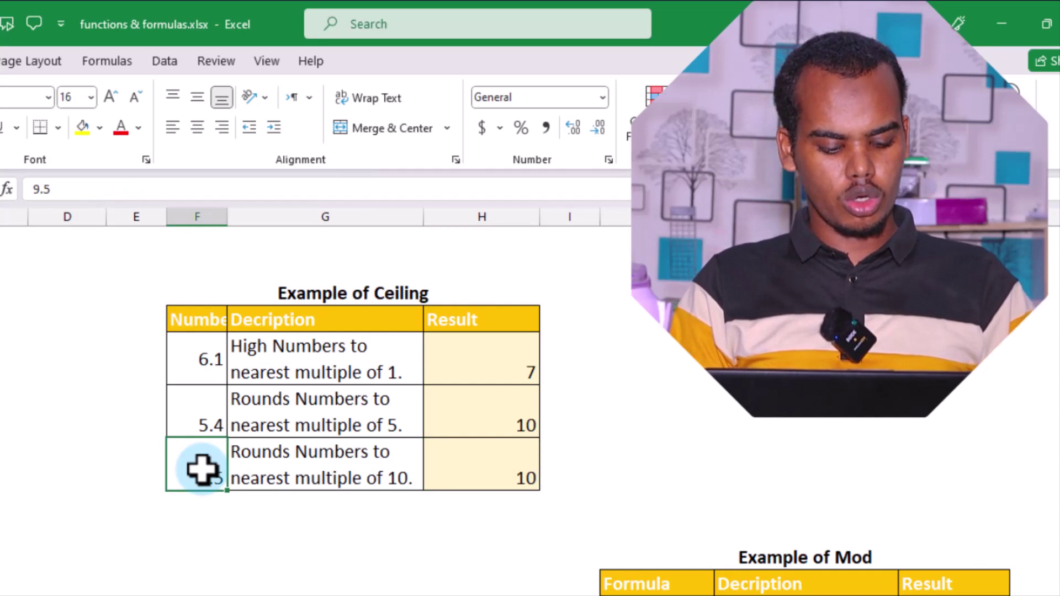
pyautogui.write('14')
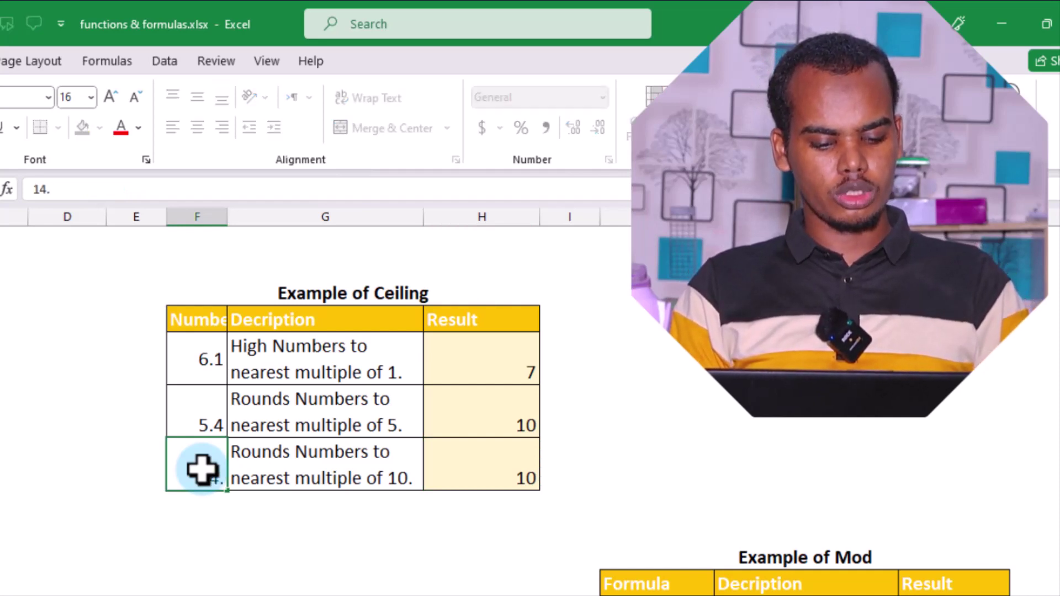
pyautogui.press('Return')
pyautogui.click(201, 469)
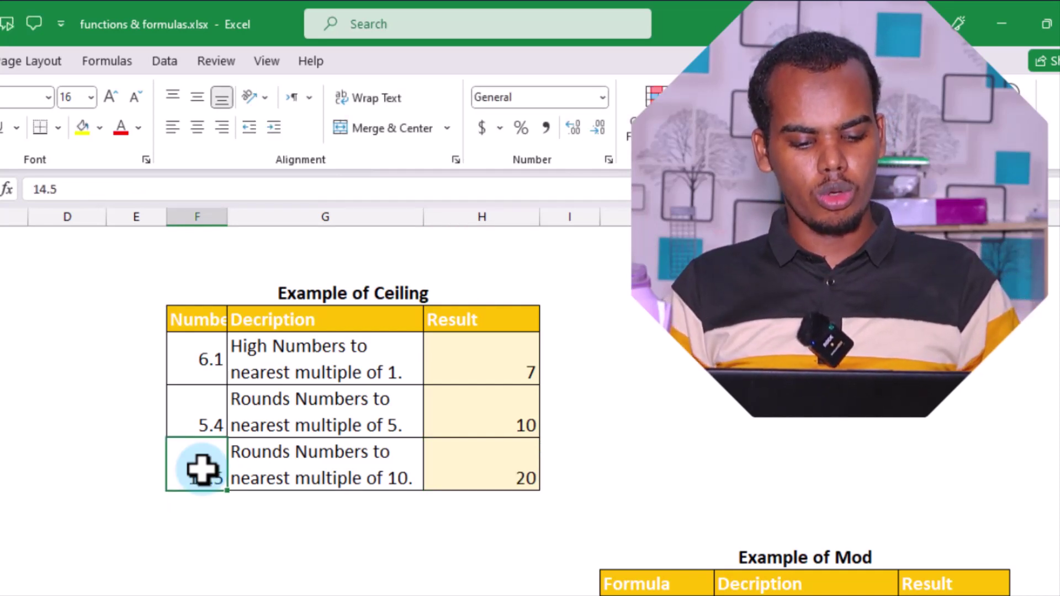
# Scroll the sheet to bring the Mod and Quotient example tables into view.
pyautogui.scroll(-1, 377, 544)
pyautogui.scroll(1, 377, 544)
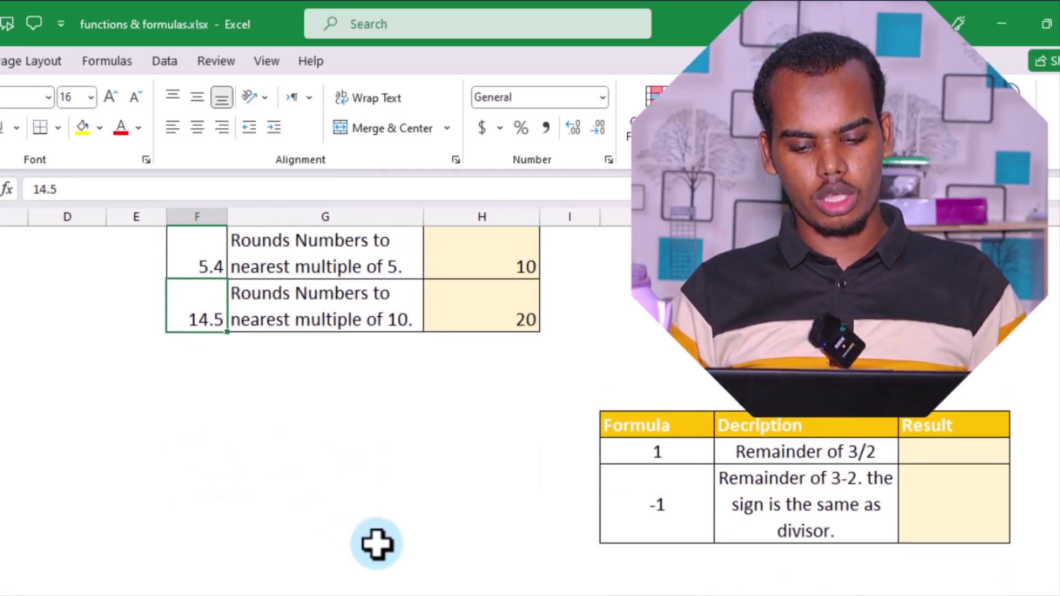
pyautogui.hscroll(5, 377, 544)
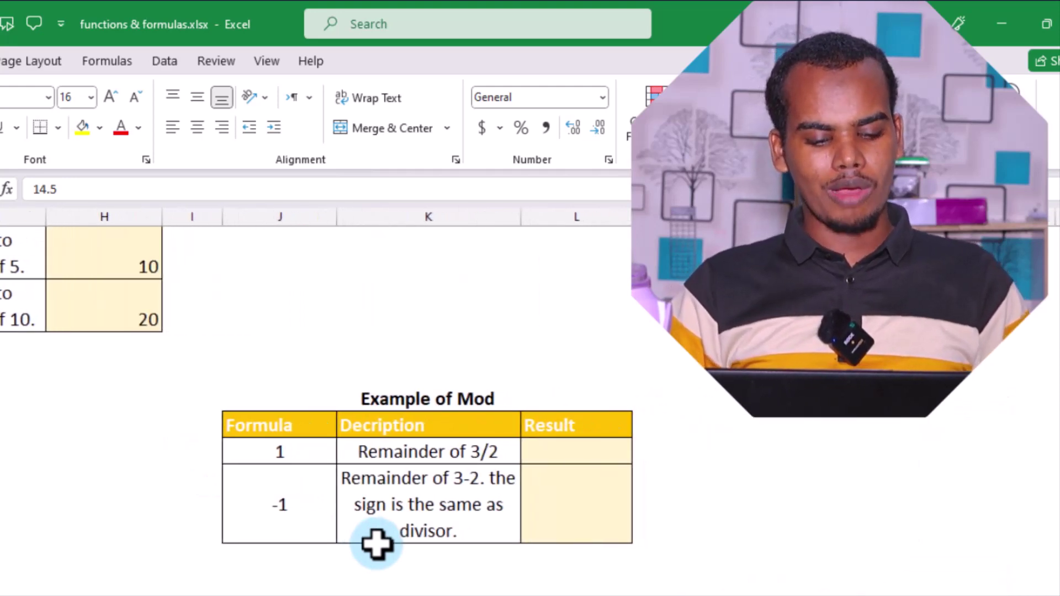
pyautogui.hscroll(-5, 377, 543)
pyautogui.scroll(3, 377, 544)
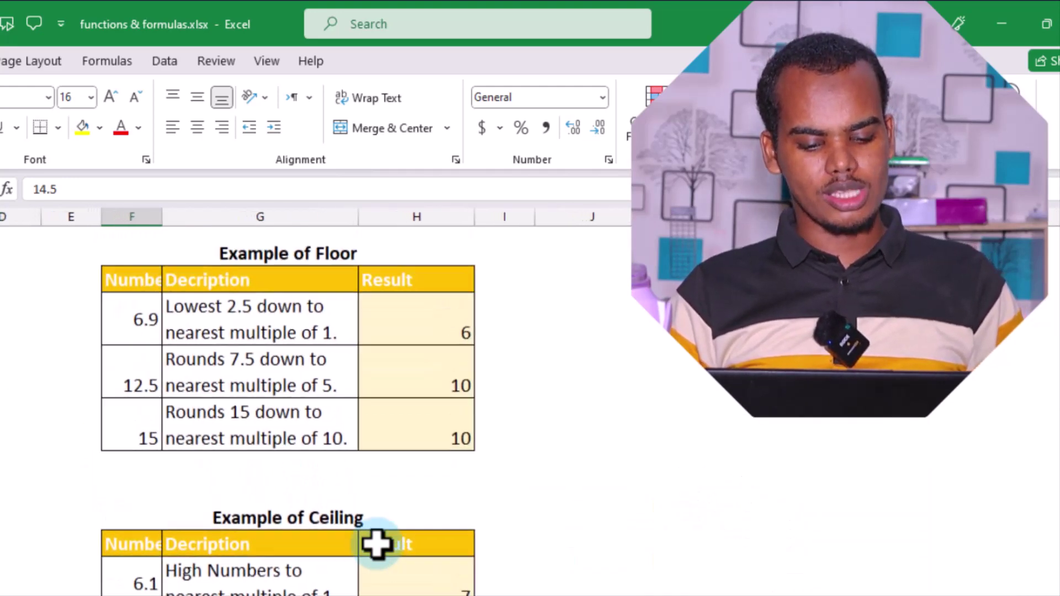
pyautogui.scroll(1, 377, 544)
pyautogui.scroll(1, 377, 543)
pyautogui.scroll(1, 377, 543)
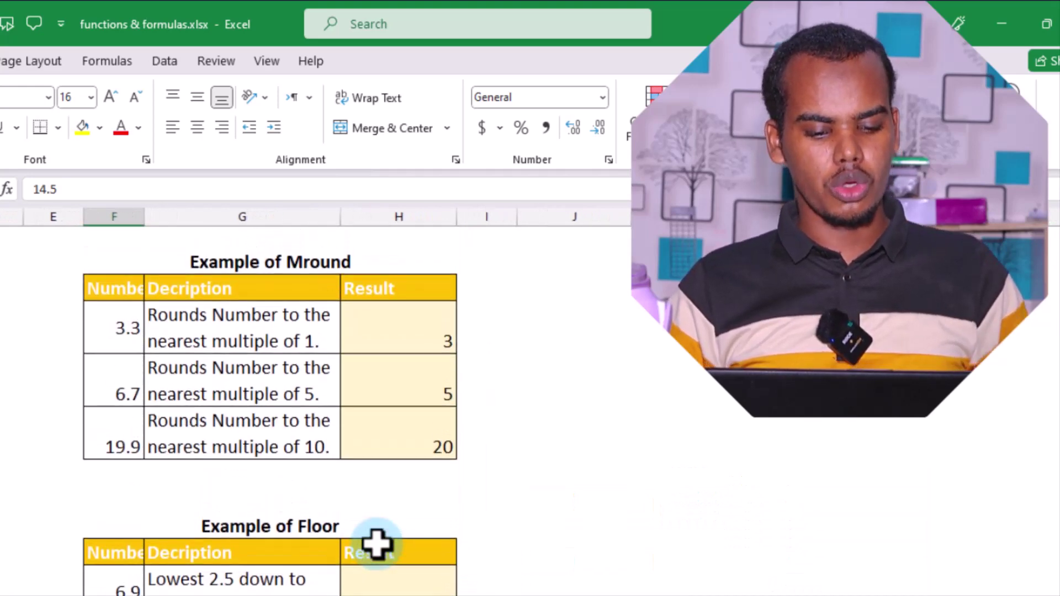
pyautogui.scroll(-1, 377, 544)
pyautogui.scroll(-3, 377, 544)
pyautogui.scroll(-1, 377, 544)
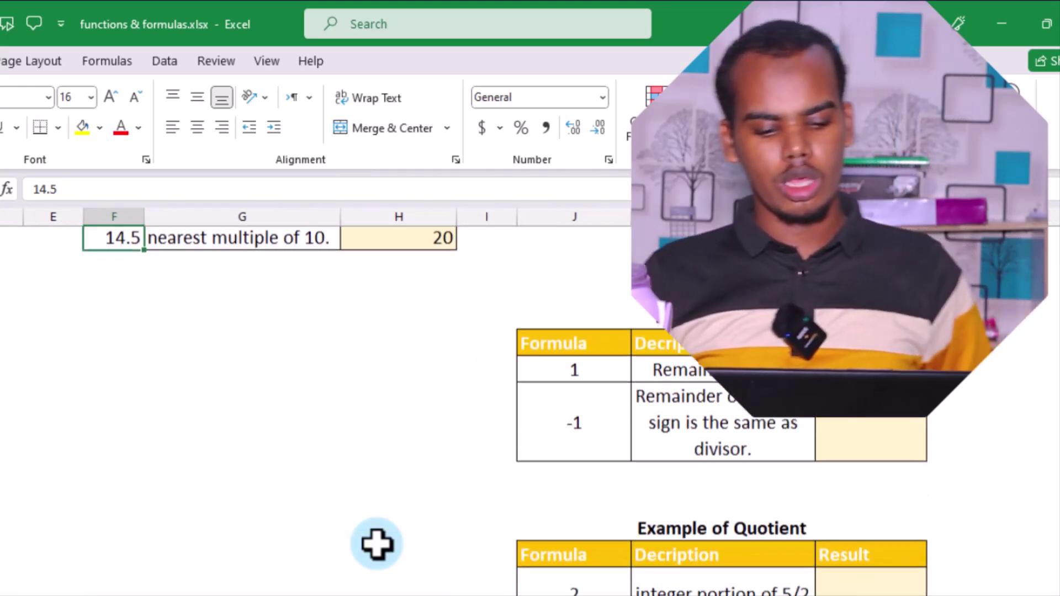
pyautogui.scroll(-1, 377, 543)
pyautogui.hscroll(3, 377, 543)
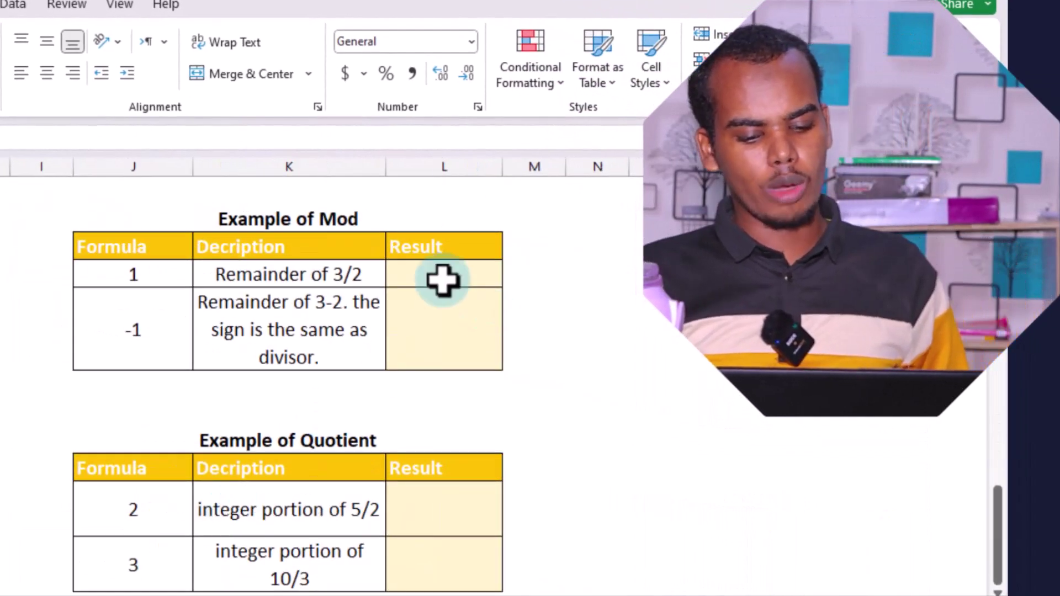
pyautogui.click(431, 281)
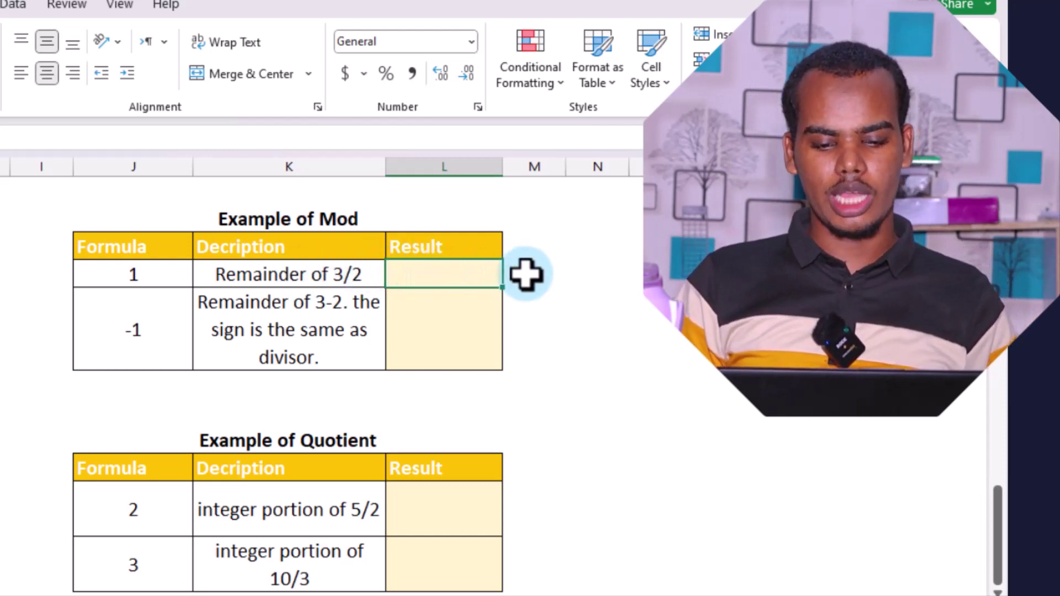
pyautogui.click(533, 274)
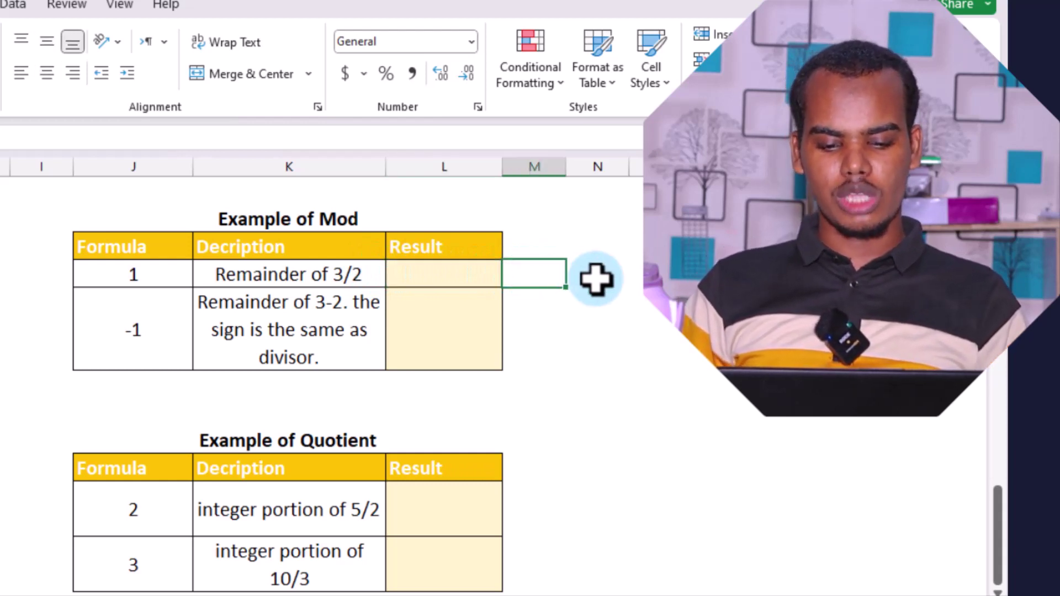
pyautogui.click(341, 278)
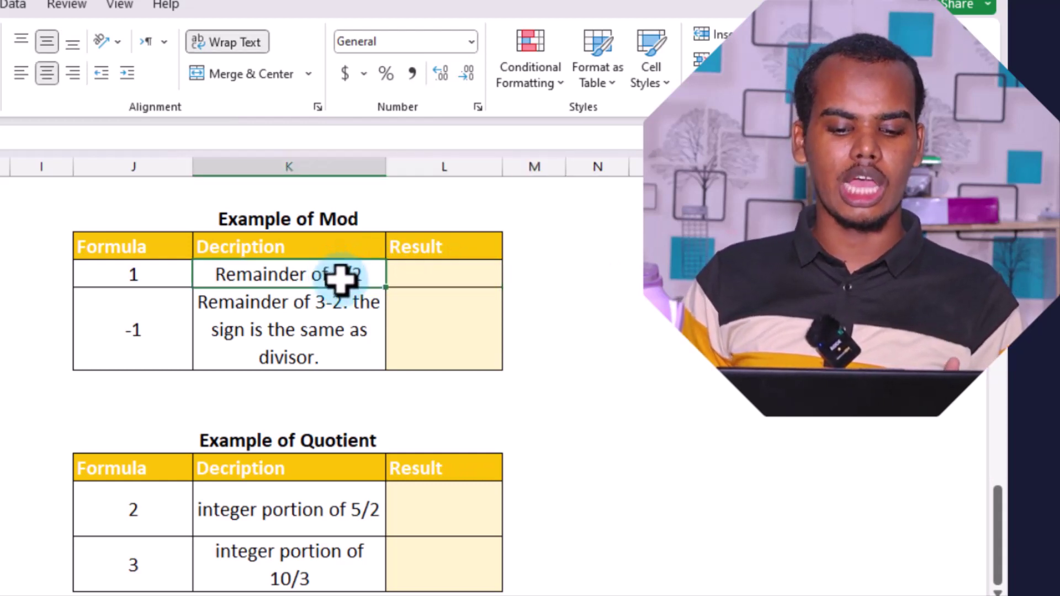
pyautogui.click(554, 270)
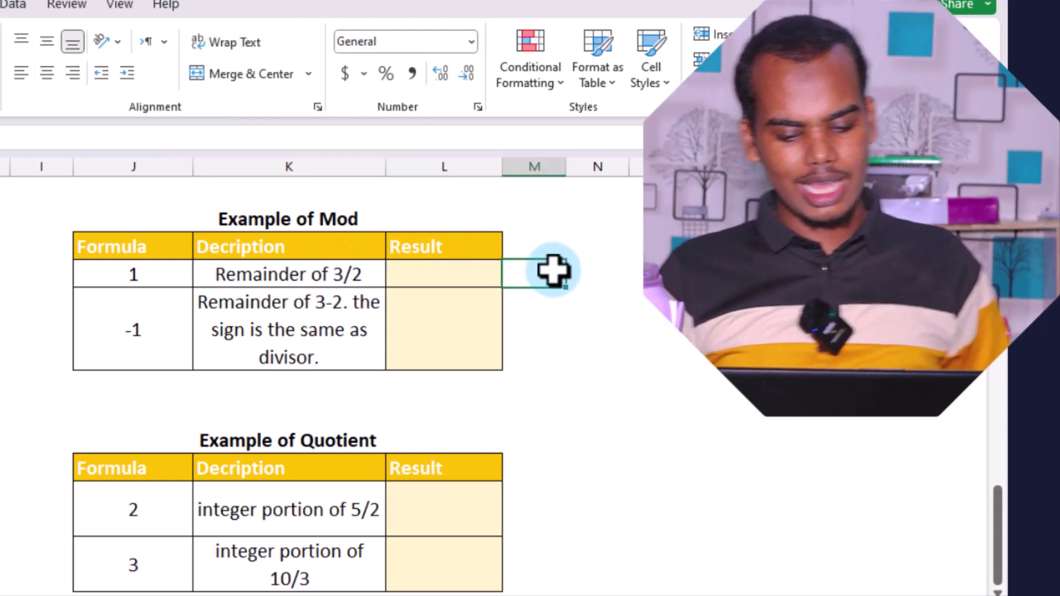
pyautogui.write('3/')
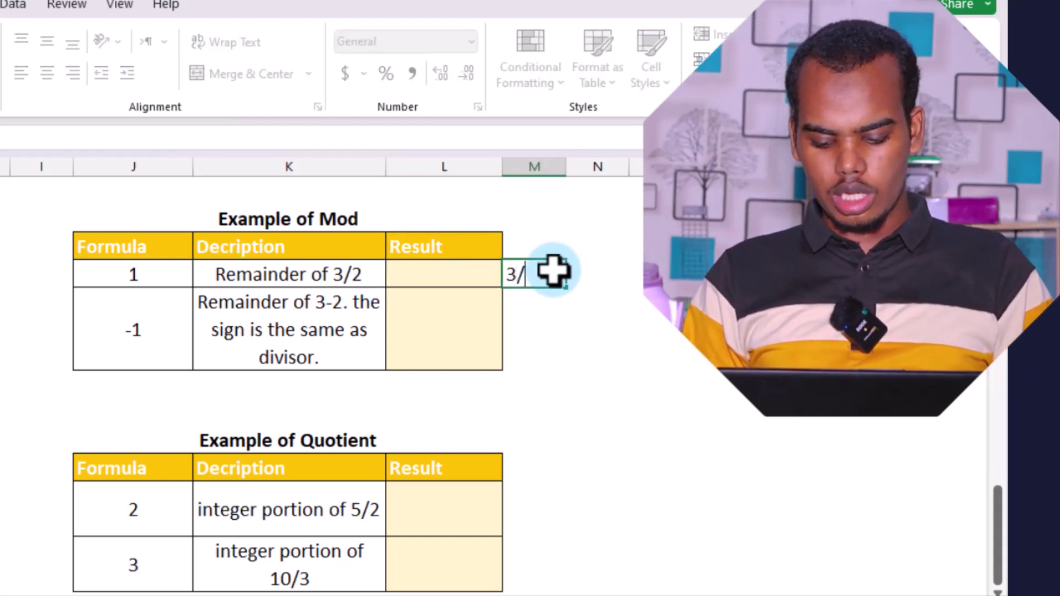
pyautogui.write('=')
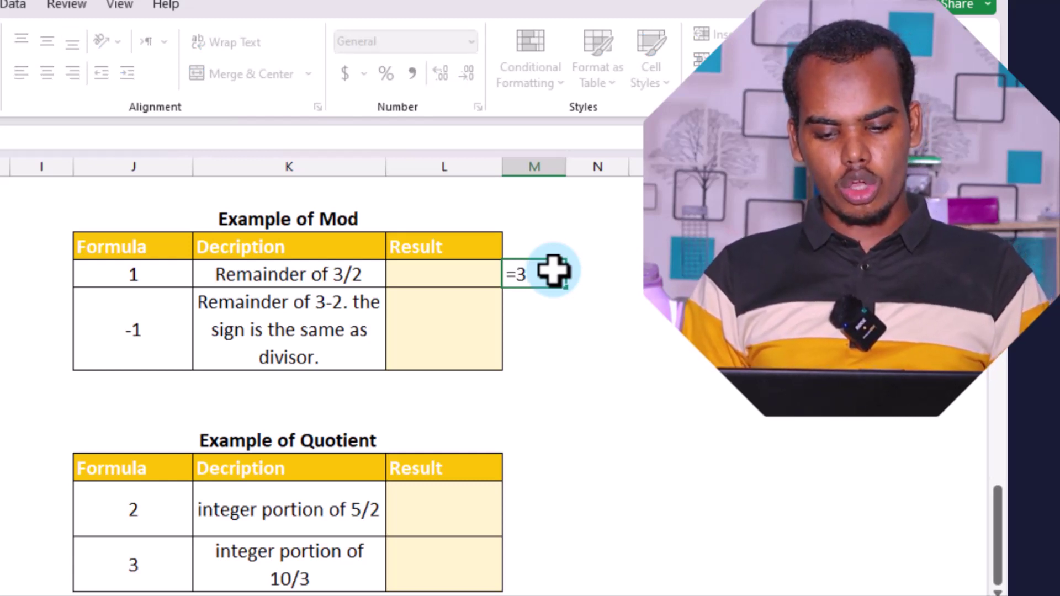
pyautogui.press('Return')
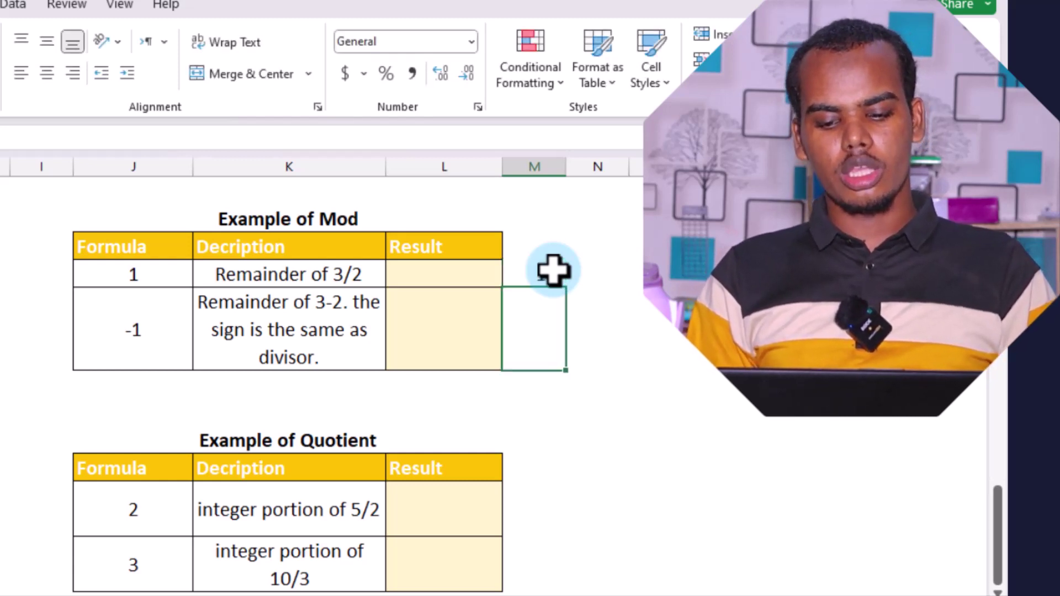
pyautogui.click(553, 270)
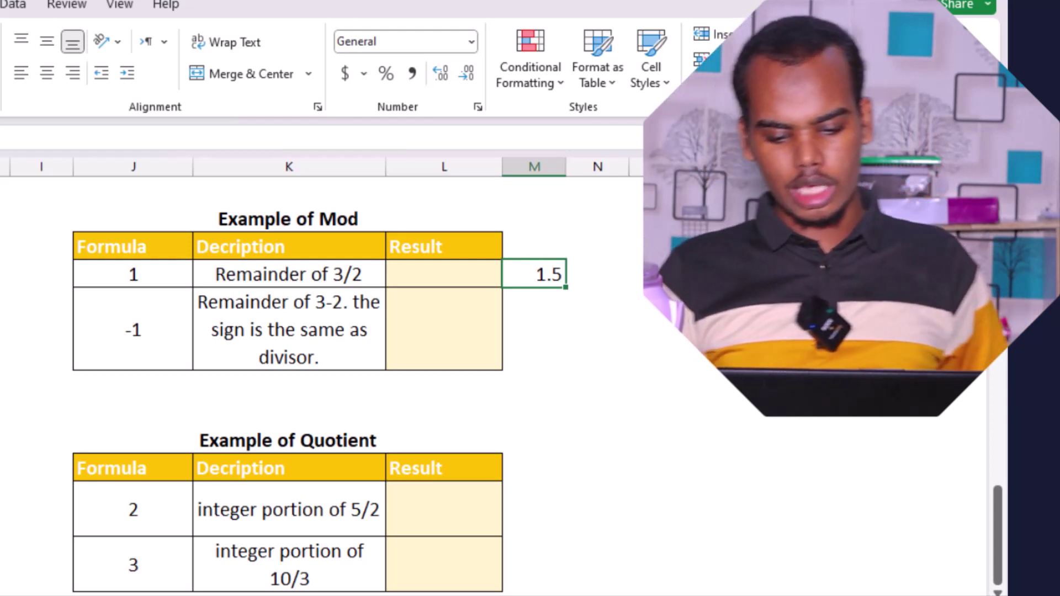
pyautogui.press('Delete')
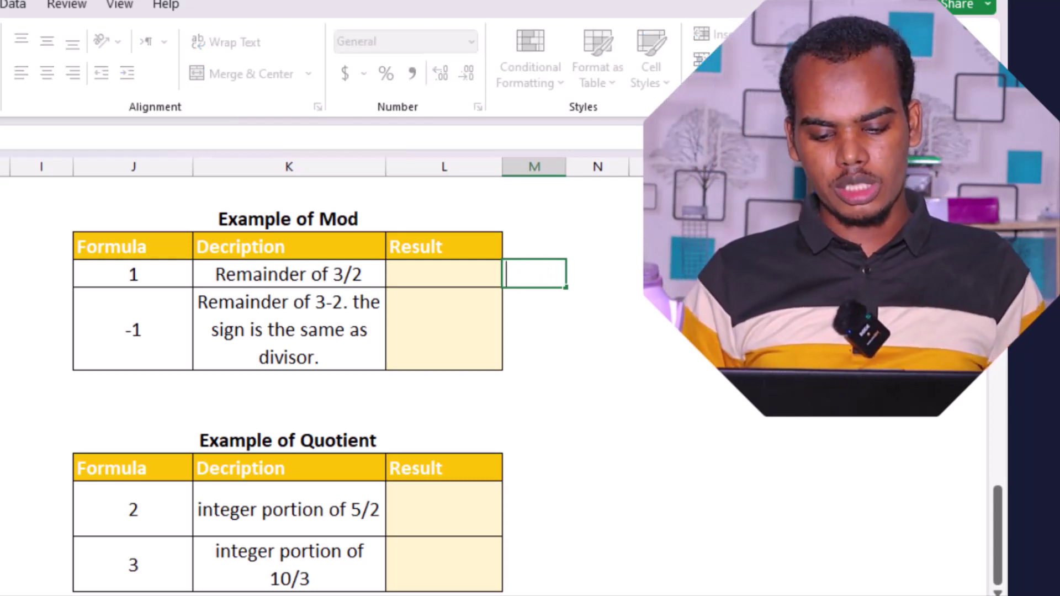
# Enter =MOD(3,2) and =MOD(3,-2) in the Mod Result cells, returning 1 and -1.
pyautogui.click(476, 282)
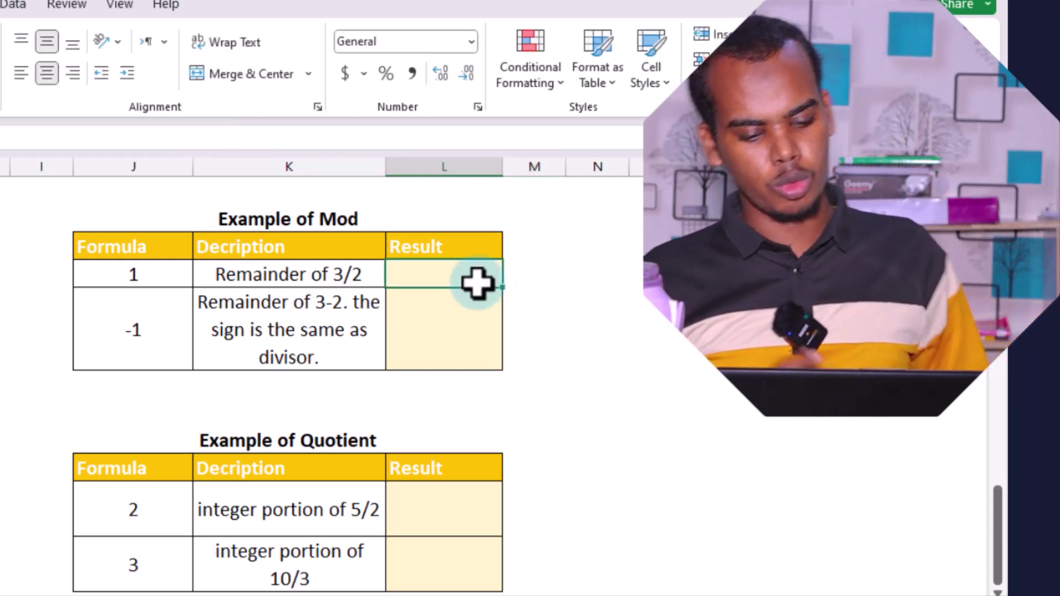
pyautogui.write('=')
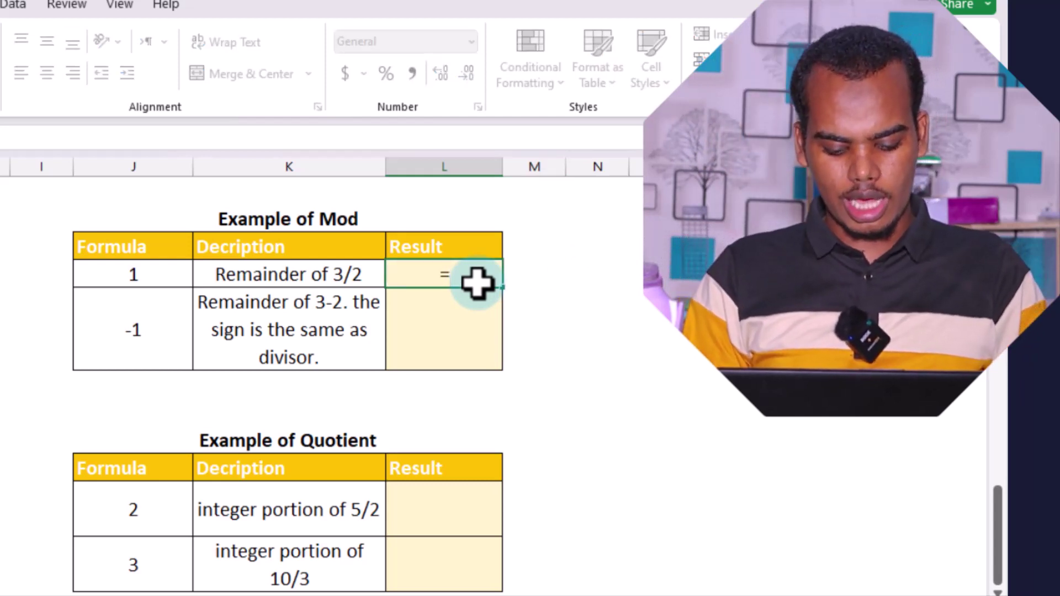
pyautogui.write('mo')
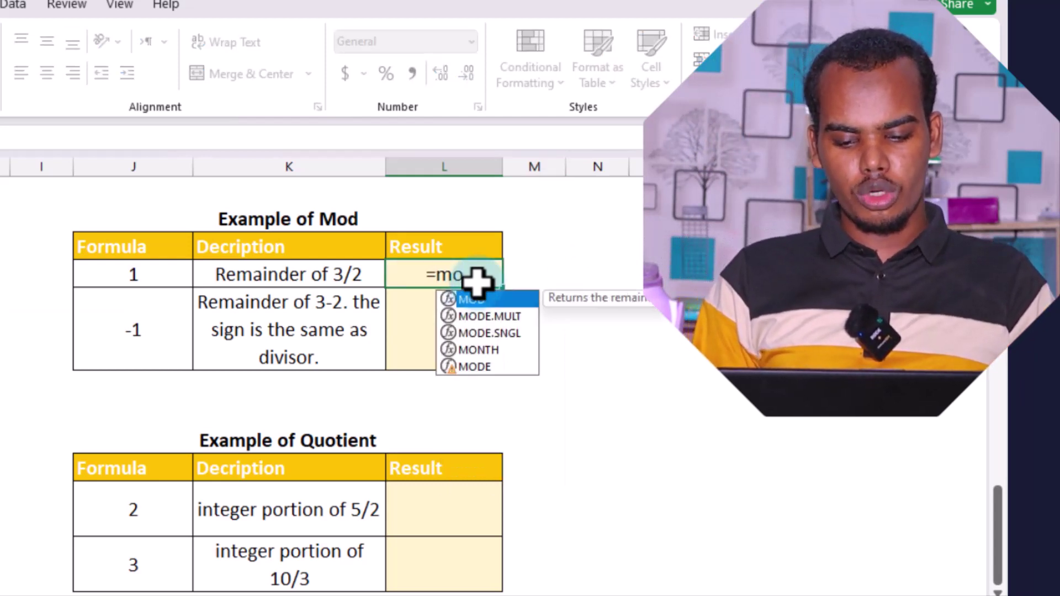
pyautogui.write('d')
pyautogui.press('Tab')
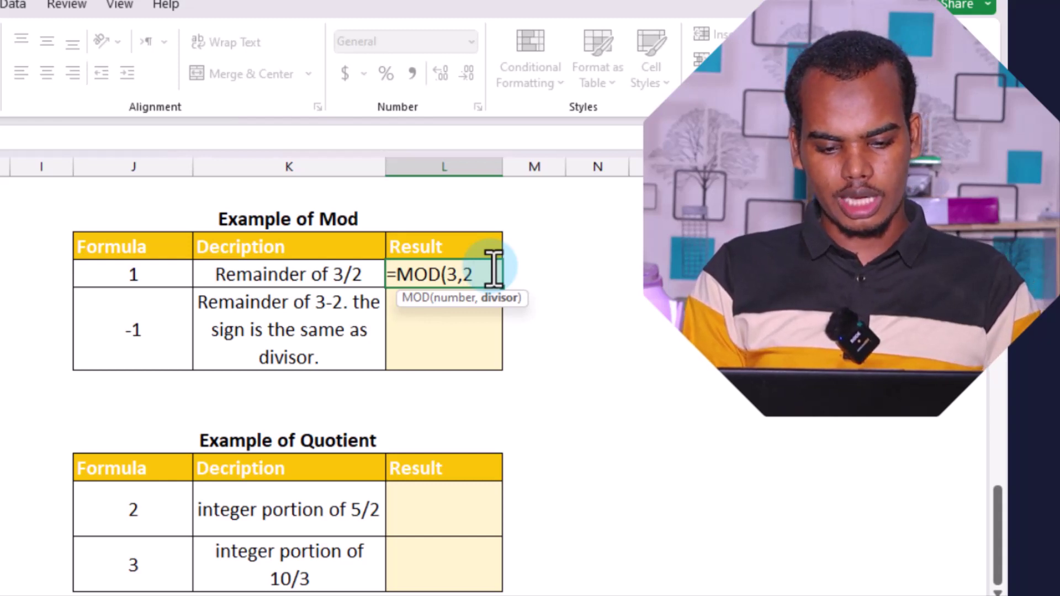
pyautogui.press('Return')
pyautogui.click(490, 268)
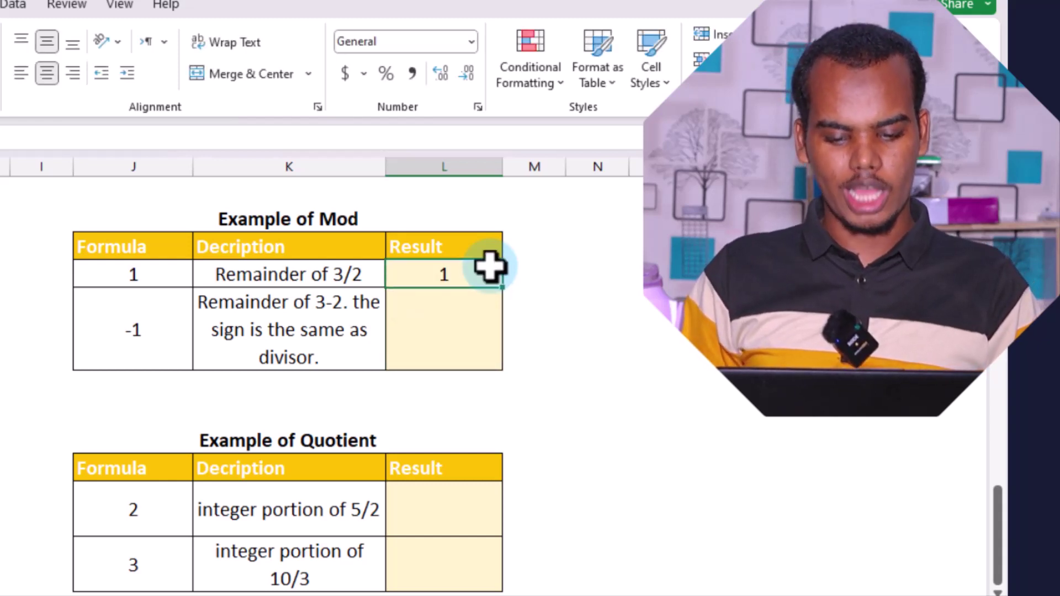
pyautogui.click(461, 325)
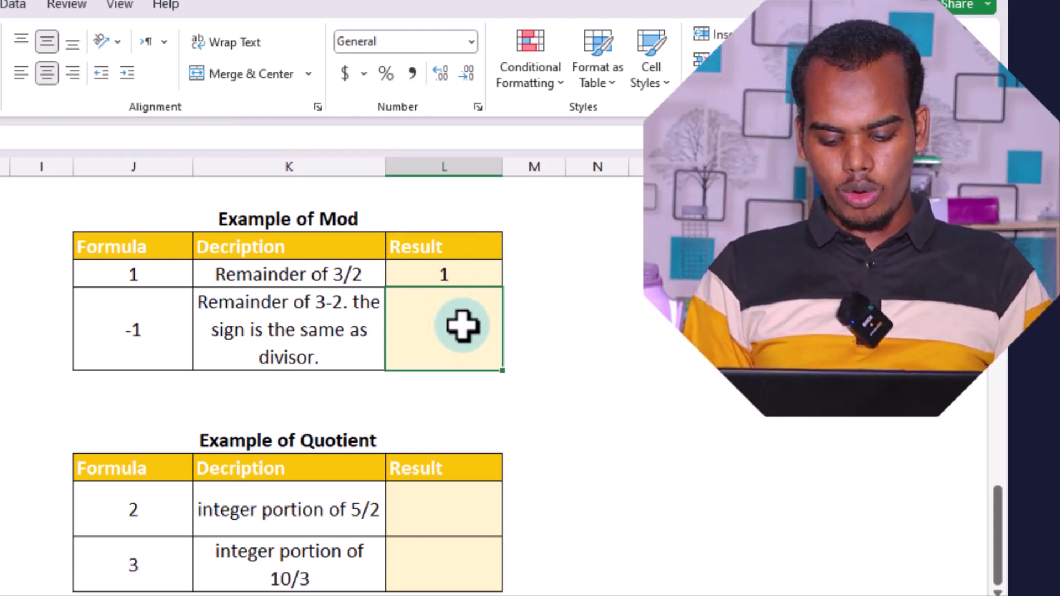
pyautogui.write('=')
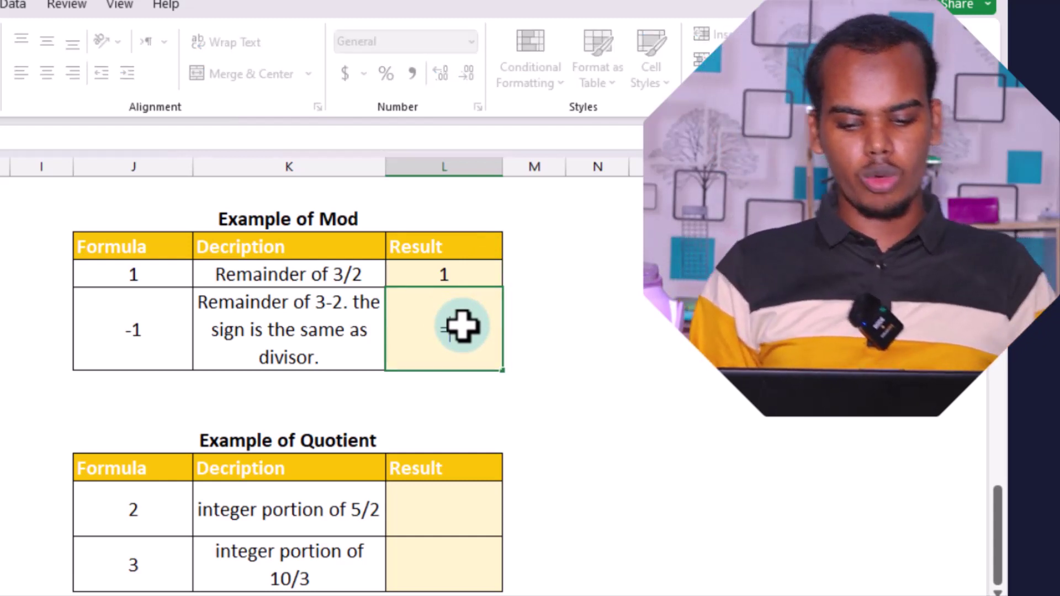
pyautogui.write('mod')
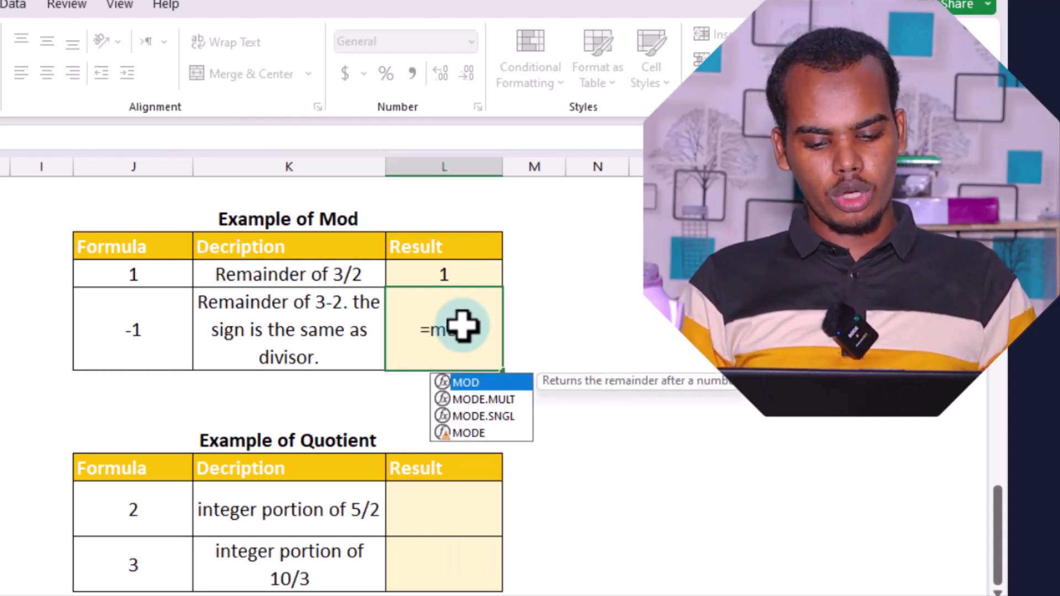
pyautogui.press('Tab')
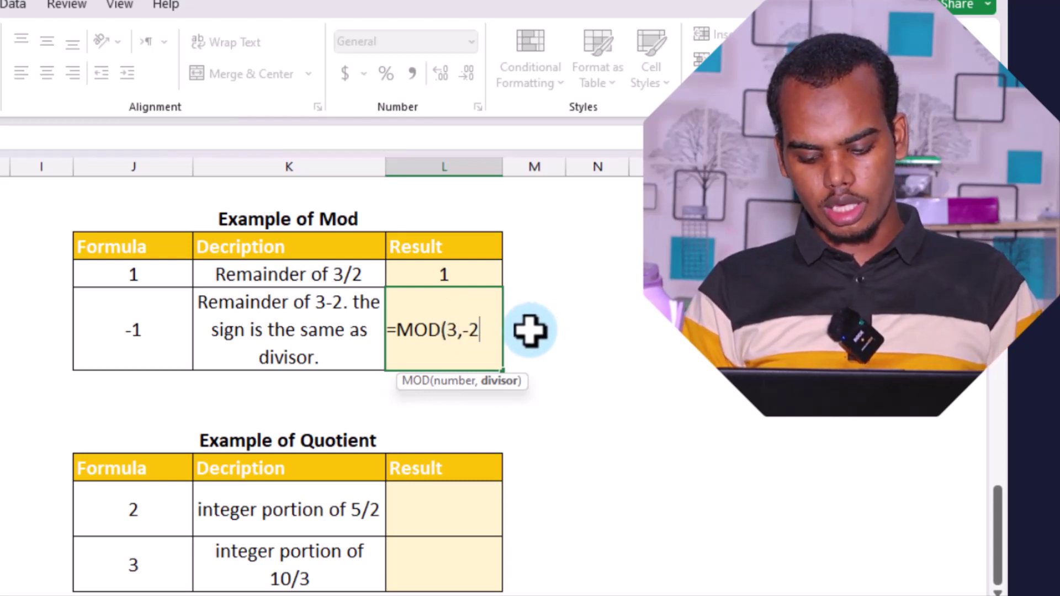
pyautogui.press('Return')
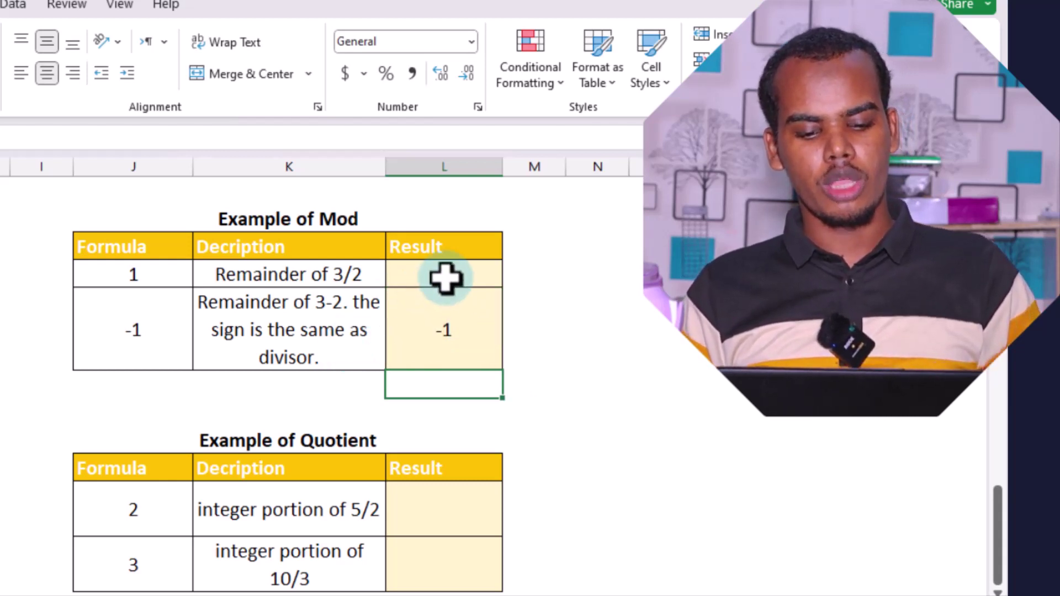
# Enter =QUOTIENT(5,2) in the first Quotient Result cell, returning 2.
pyautogui.scroll(-2, 334, 379)
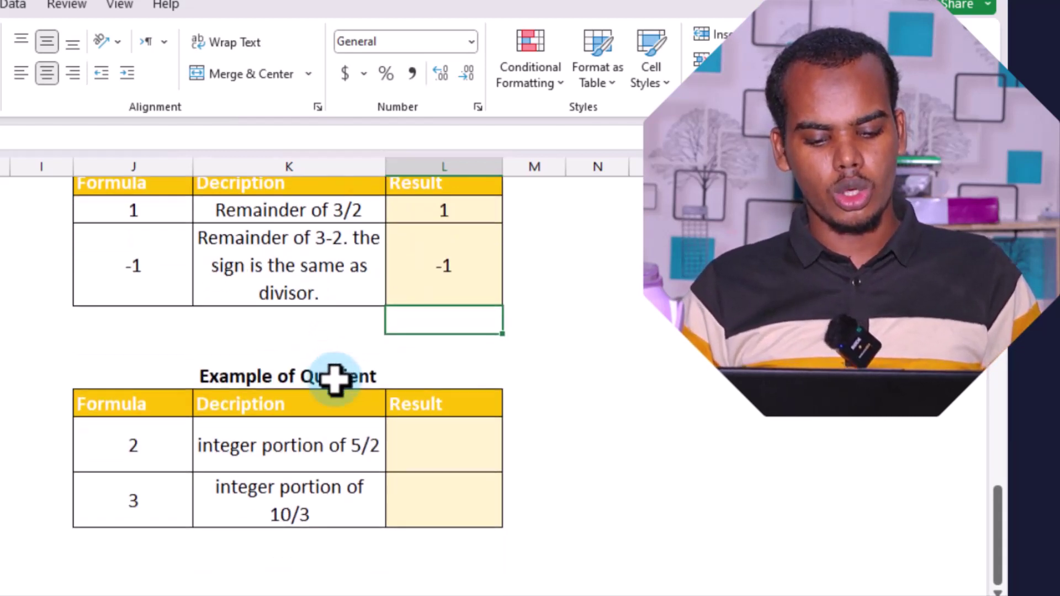
pyautogui.scroll(-1, 335, 380)
pyautogui.scroll(-1, 335, 380)
pyautogui.scroll(-1, 334, 380)
pyautogui.scroll(1, 334, 379)
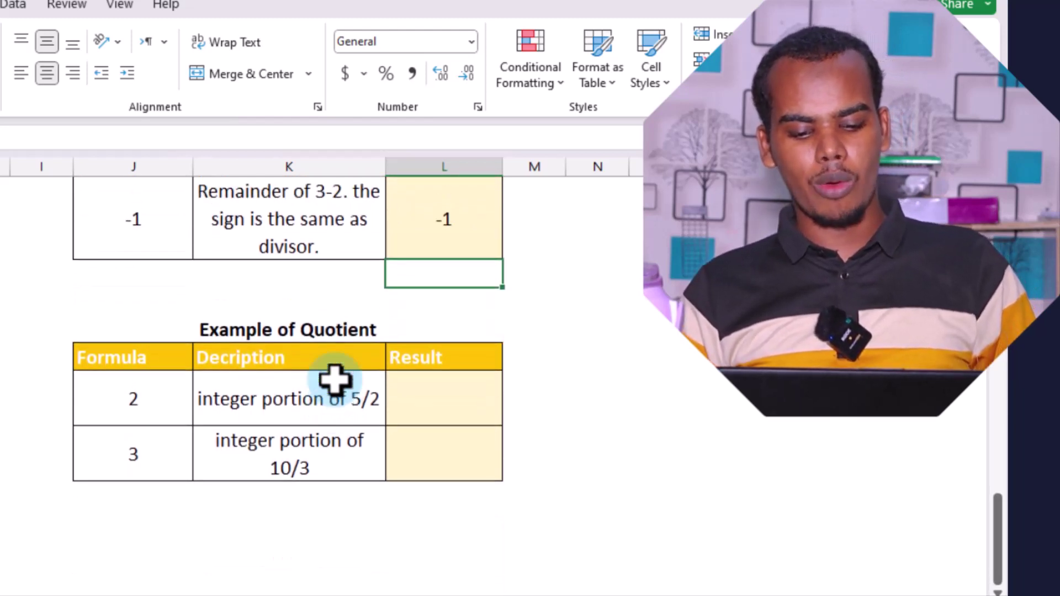
pyautogui.click(444, 406)
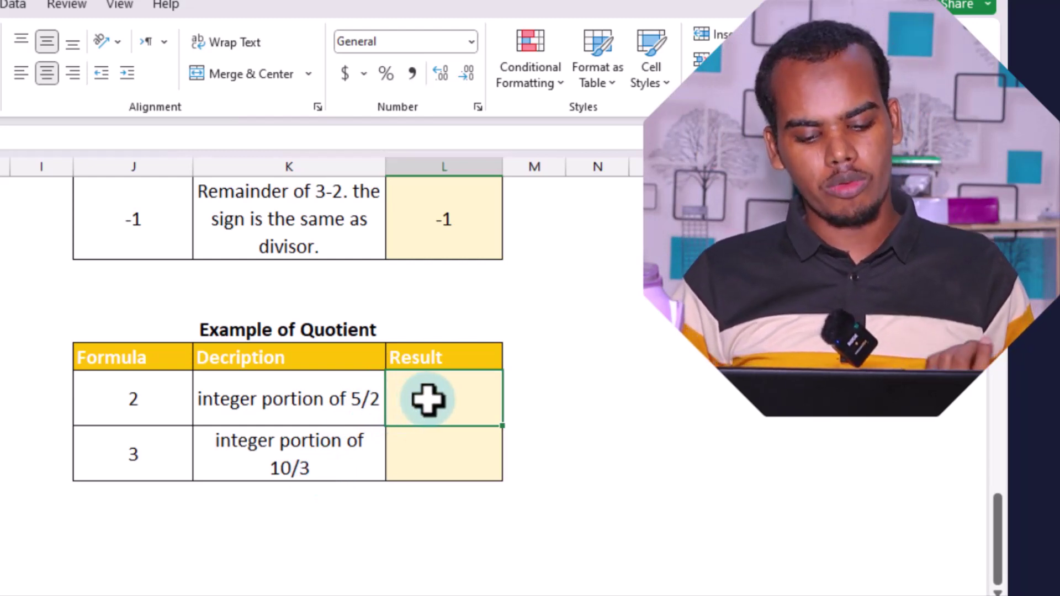
pyautogui.write('=')
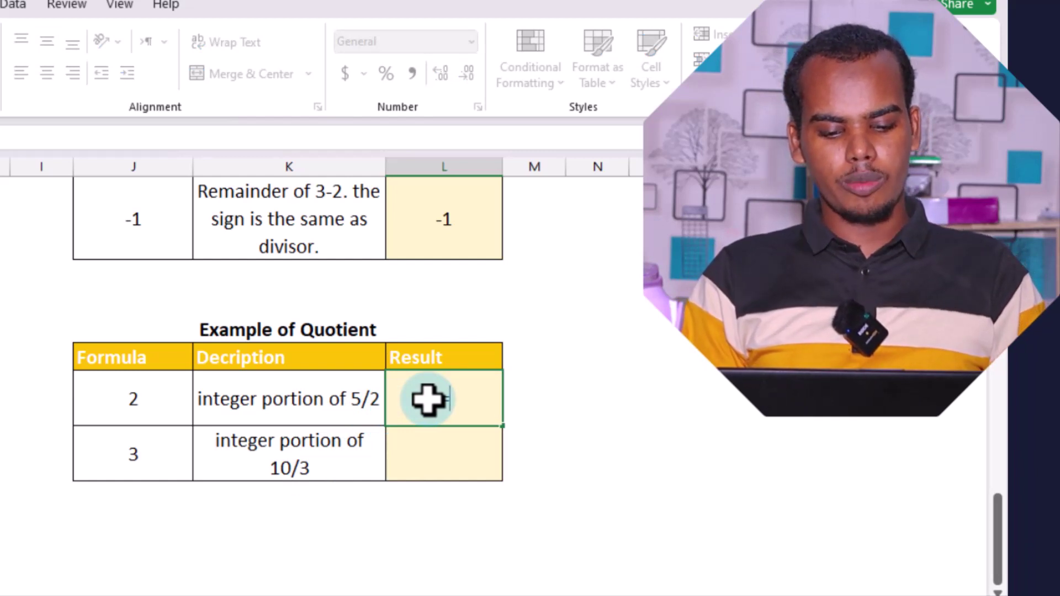
pyautogui.write('quot')
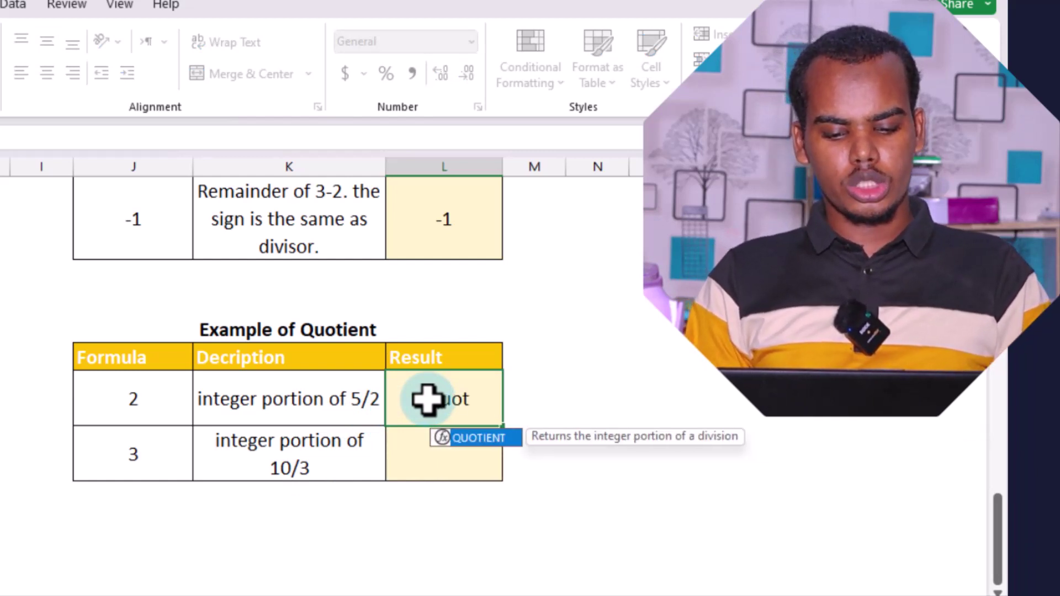
pyautogui.press('Tab')
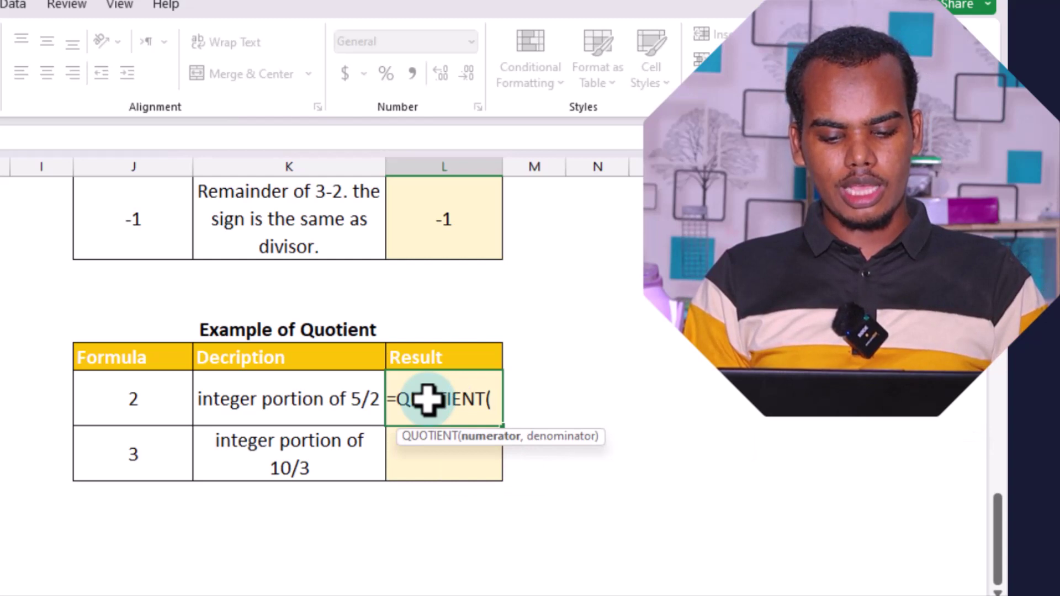
pyautogui.write('5')
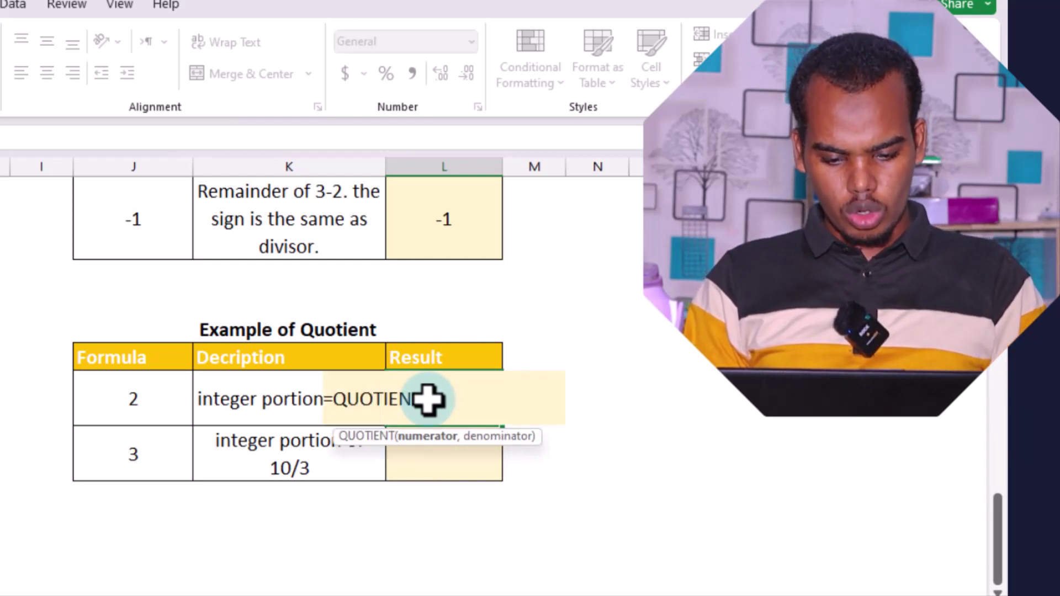
pyautogui.write(',2')
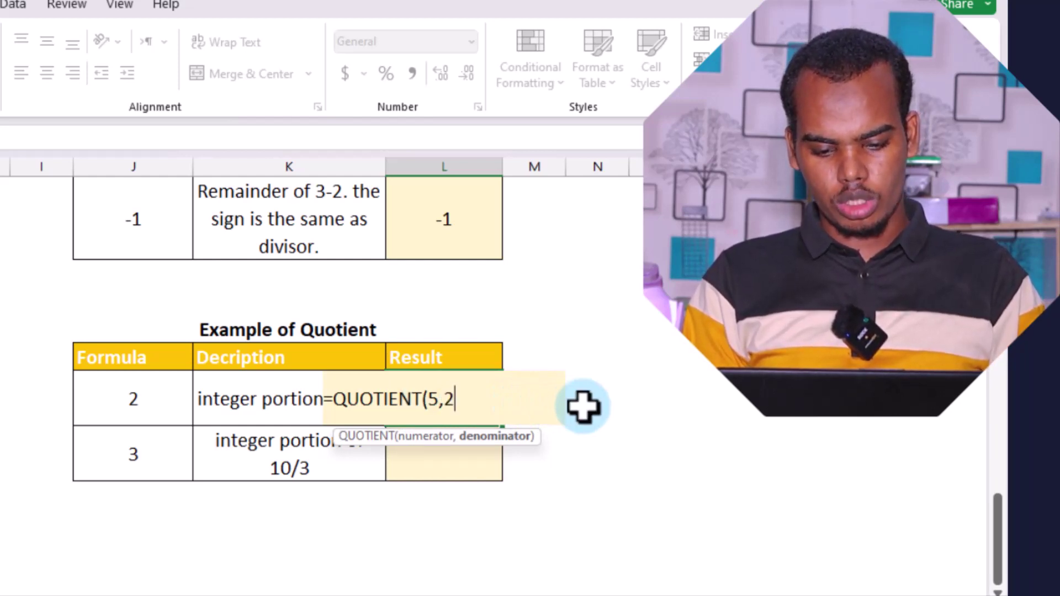
pyautogui.press('Return')
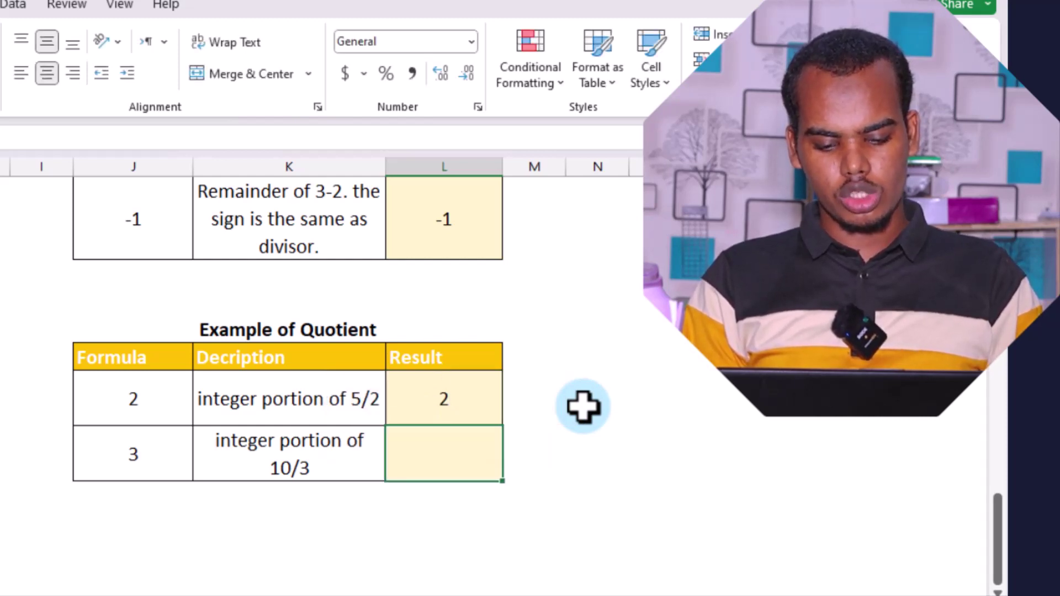
# Enter =QUOTIENT(10,3) in the second Quotient Result cell, returning 3.
pyautogui.write('=')
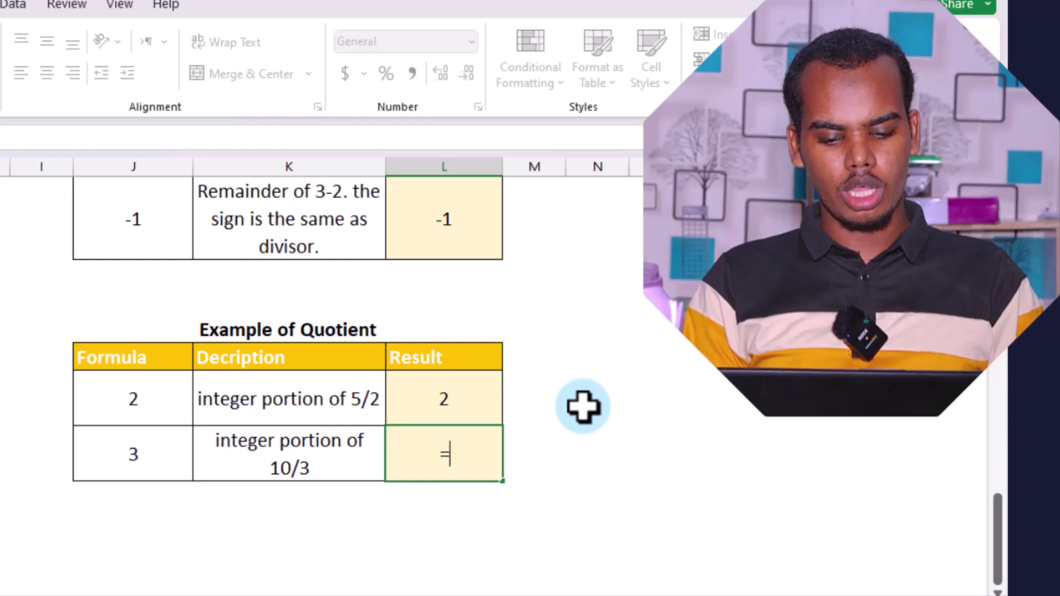
pyautogui.write('quo')
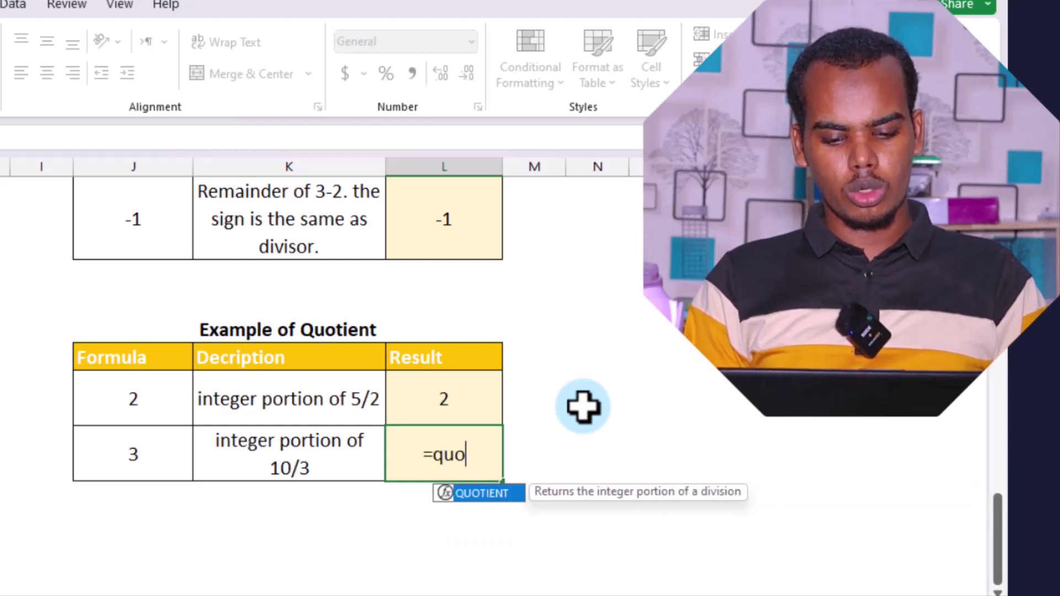
pyautogui.write('t')
pyautogui.press('Tab')
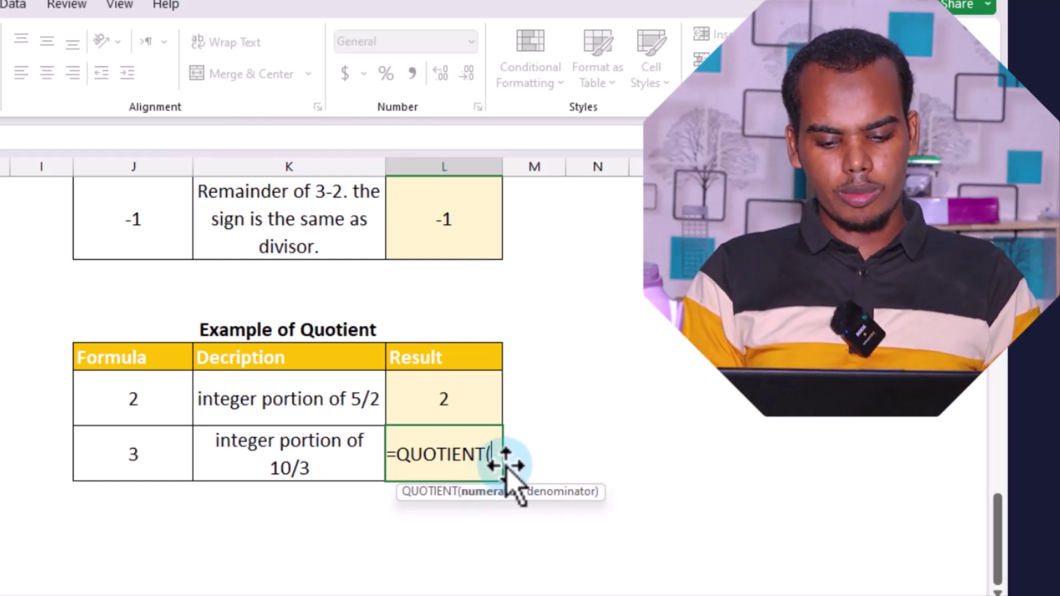
pyautogui.write('10')
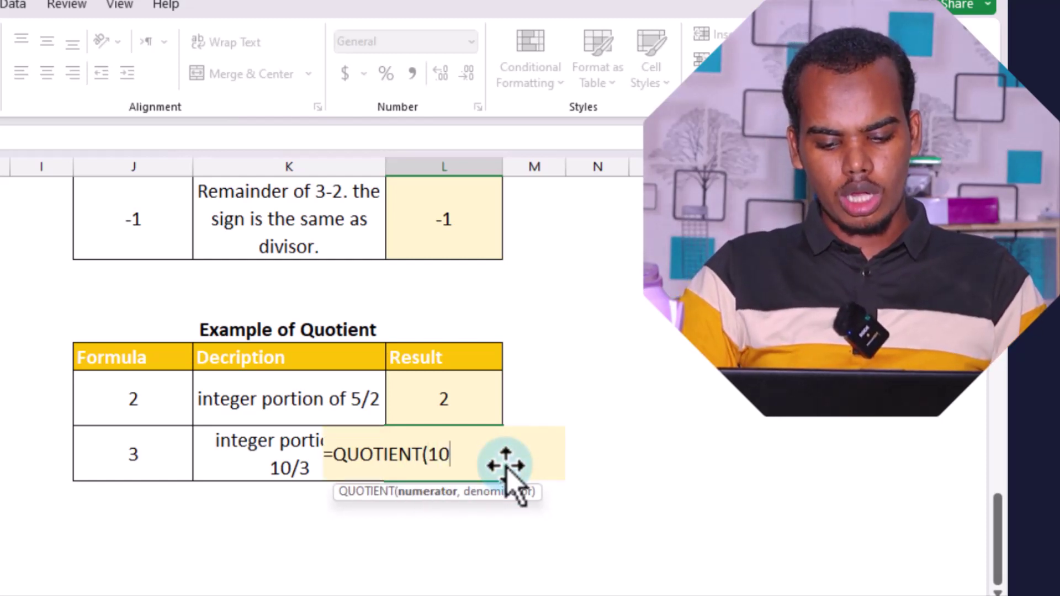
pyautogui.write(',3')
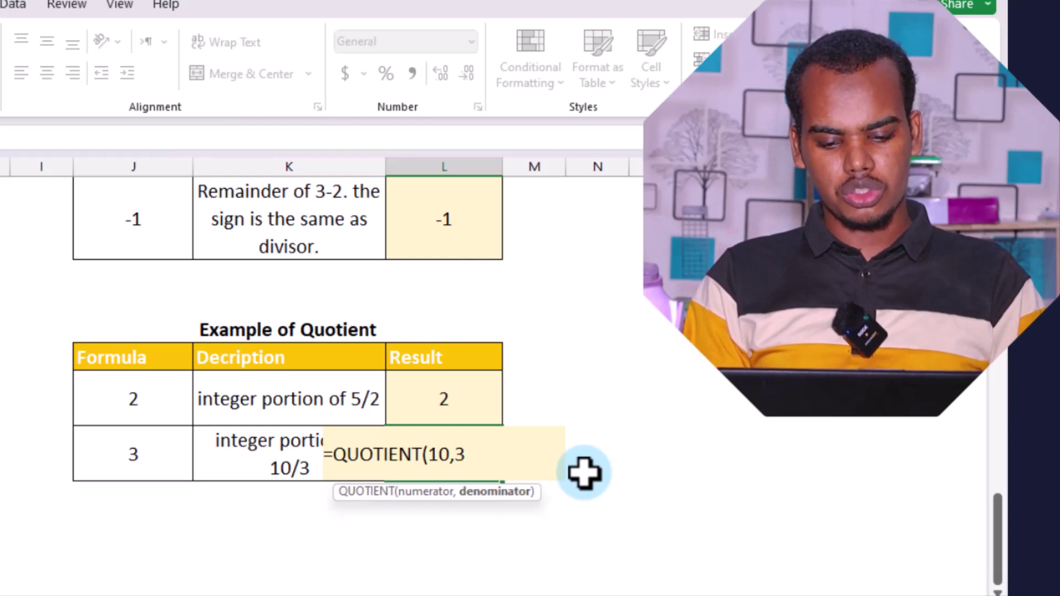
pyautogui.press('Return')
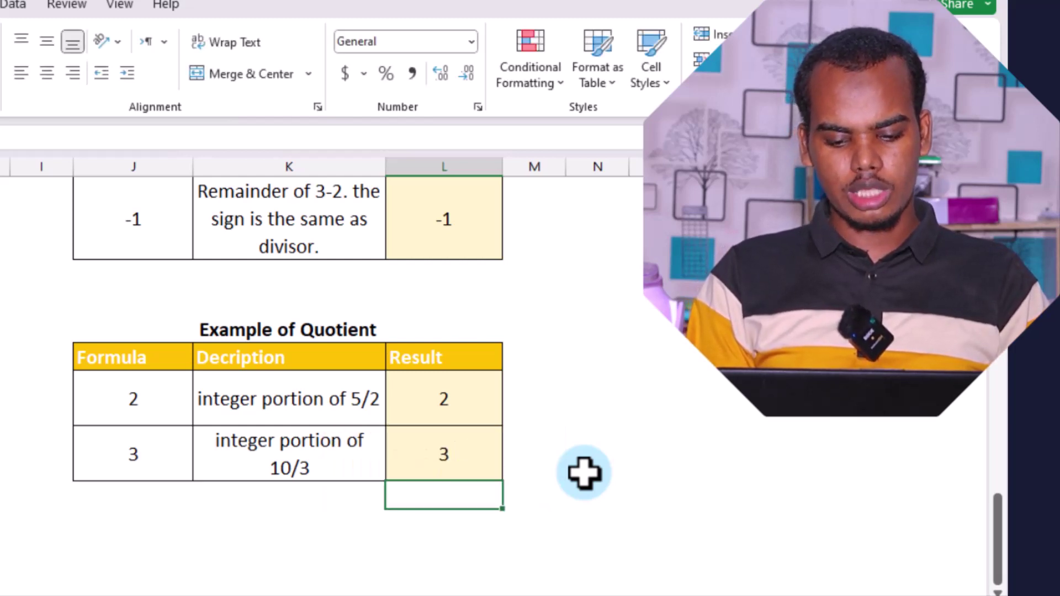
pyautogui.click(497, 441)
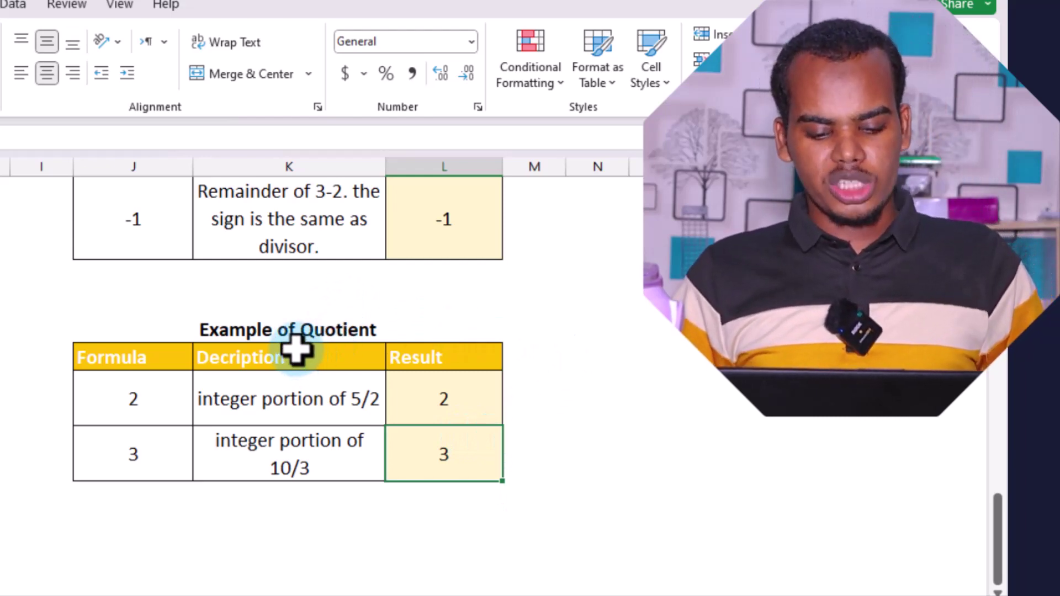
pyautogui.scroll(1, 298, 350)
pyautogui.hscroll(-1, 298, 349)
pyautogui.scroll(2, 296, 349)
pyautogui.hscroll(-3, 296, 349)
pyautogui.hscroll(-3, 297, 349)
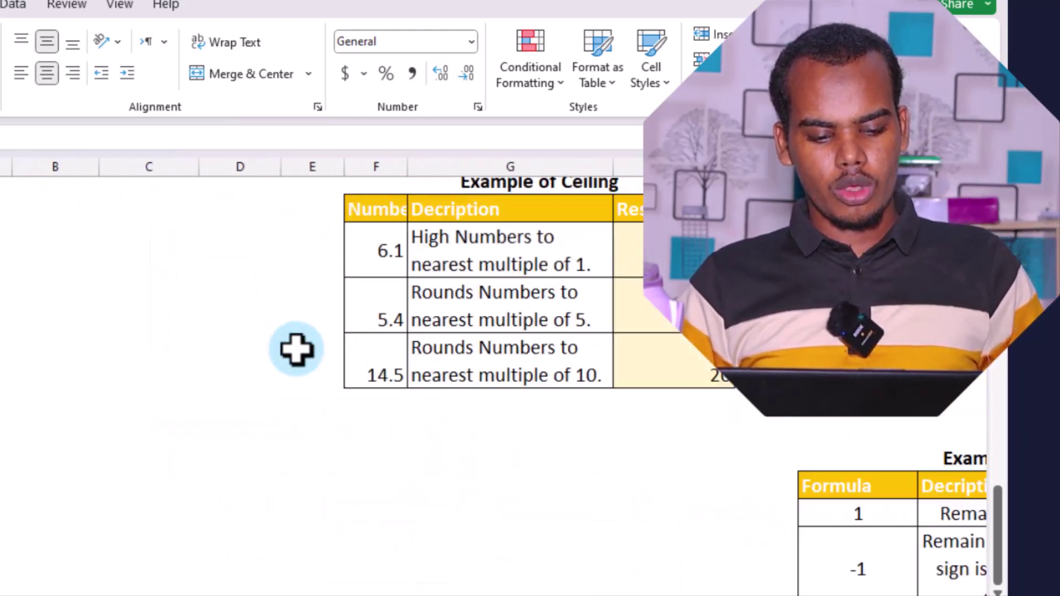
pyautogui.scroll(2, 297, 349)
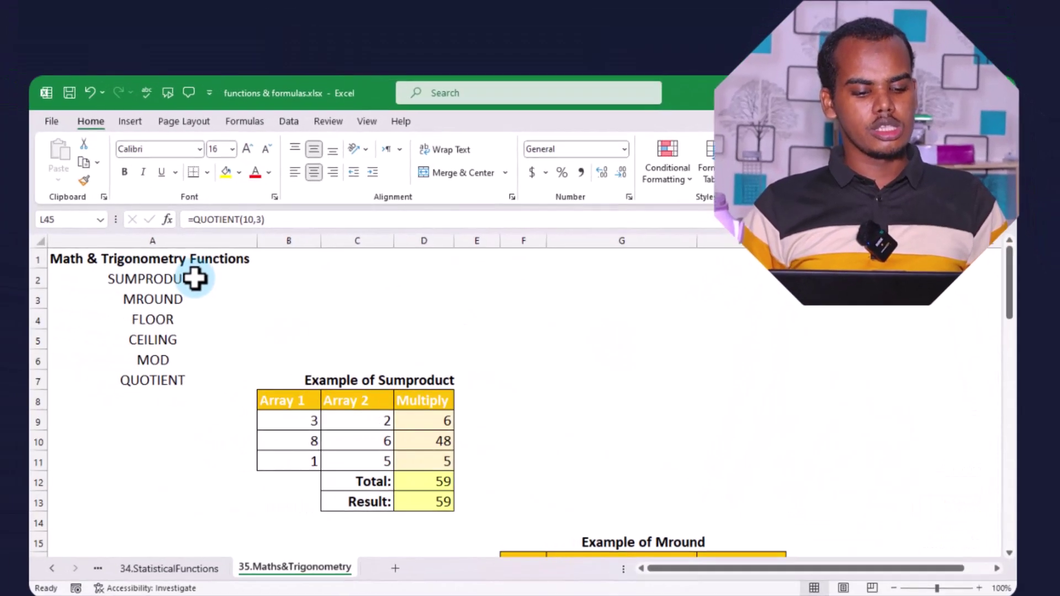
pyautogui.click(196, 283)
pyautogui.click(178, 299)
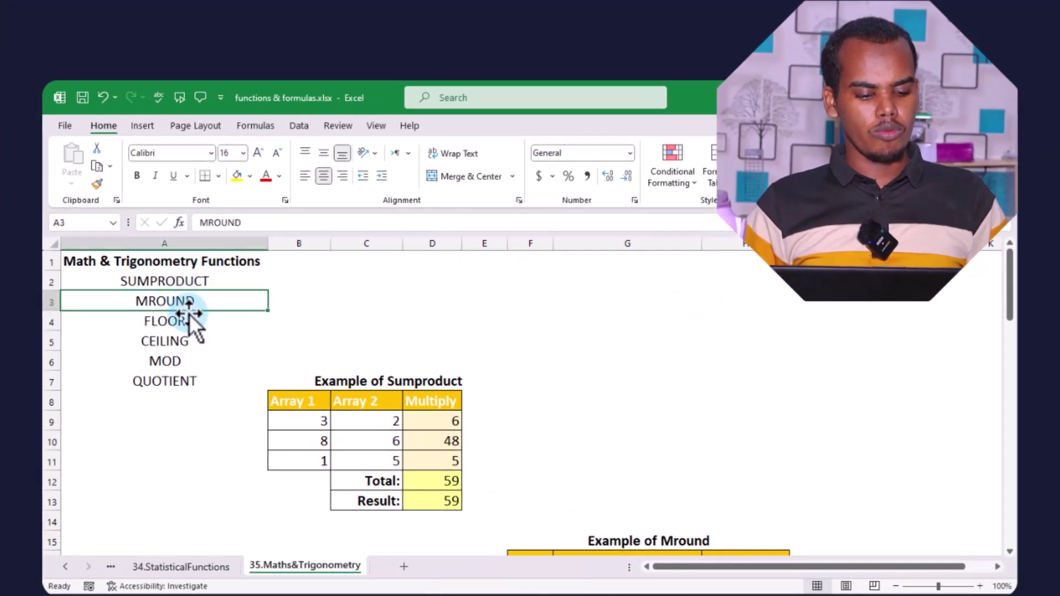
pyautogui.click(189, 322)
pyautogui.click(184, 342)
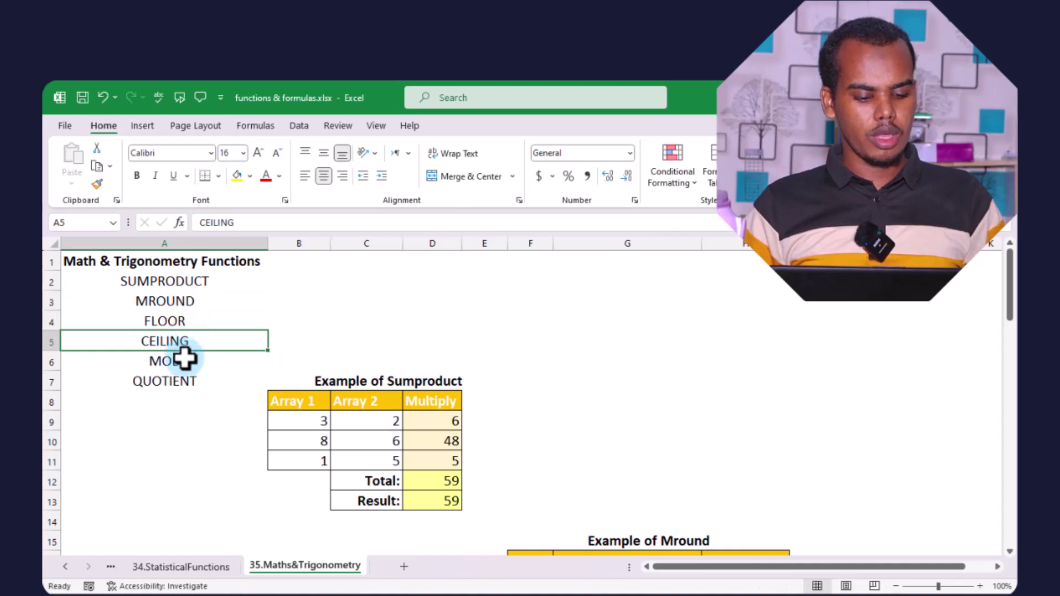
pyautogui.click(186, 364)
pyautogui.click(176, 382)
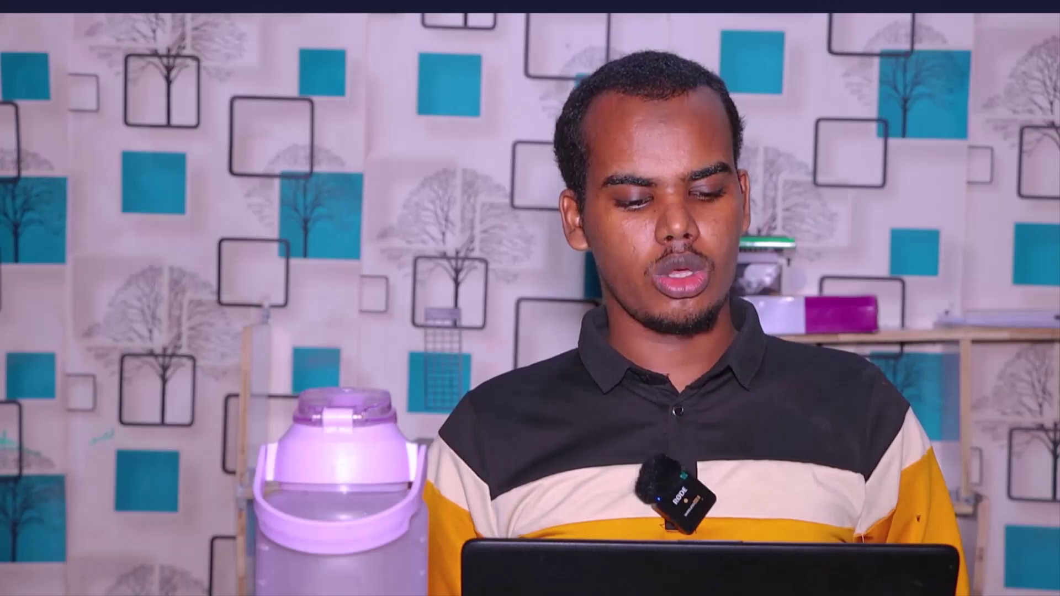